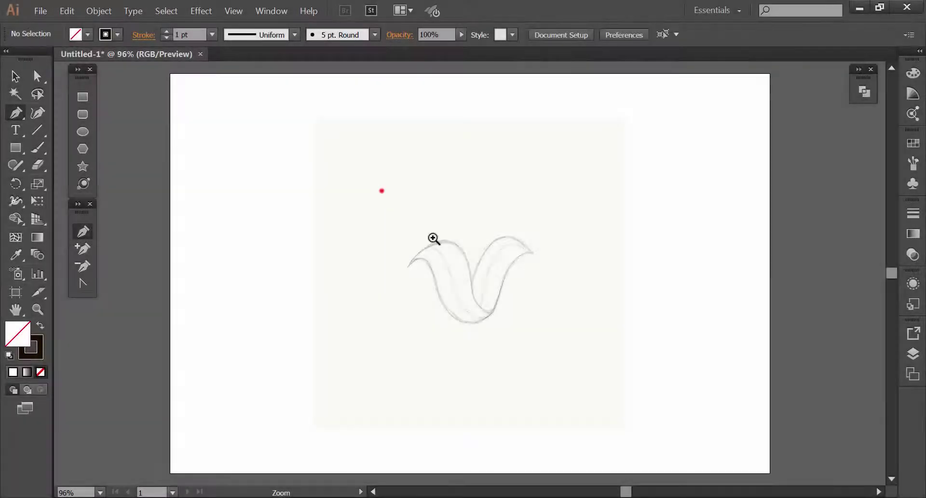
Trace the sketch's outer edge with the Pen tool from the left tip down to the V's bottom.
{"action": "left_click_drag", "start_coordinate": [381, 192], "coordinate": [592, 353]}
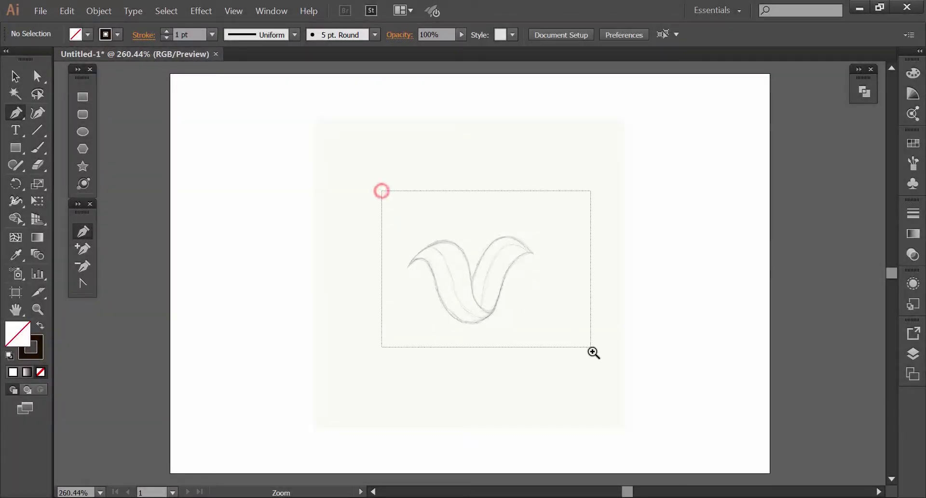
{"action": "left_click_drag", "start_coordinate": [513, 407], "coordinate": [536, 365]}
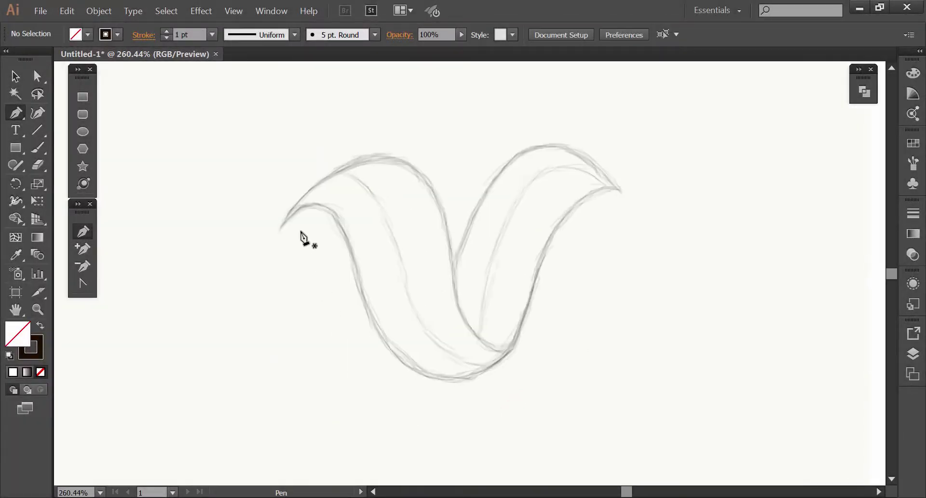
{"action": "left_click", "coordinate": [280, 230]}
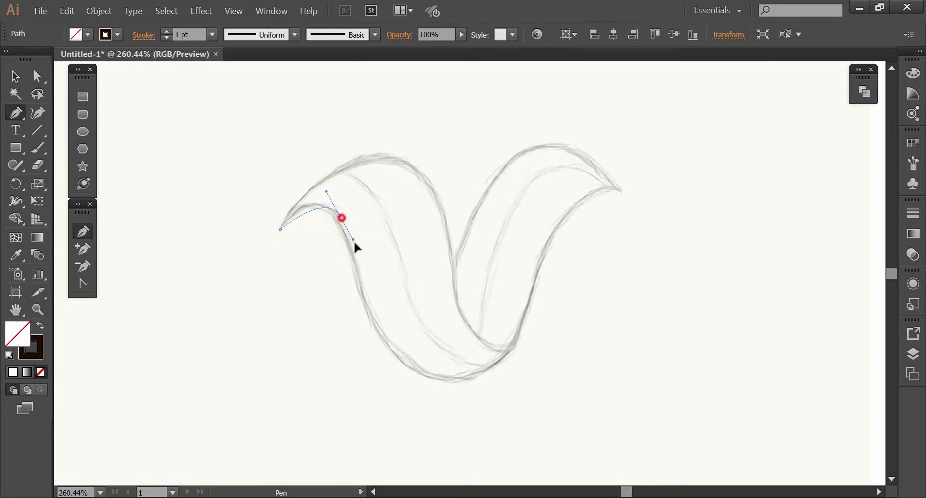
{"action": "mouse_move", "coordinate": [367, 271]}
{"action": "left_mouse_down"}
{"action": "mouse_move", "coordinate": [363, 260]}
{"action": "mouse_move", "coordinate": [362, 311]}
{"action": "left_mouse_up"}
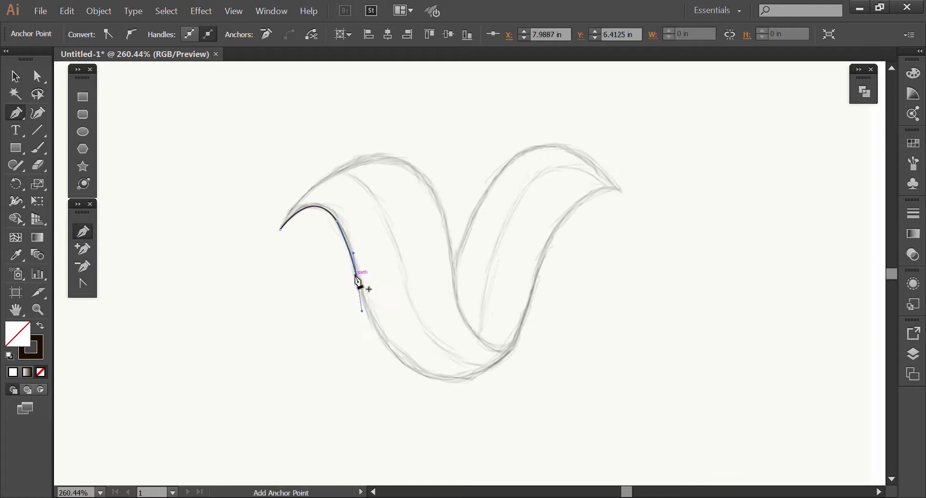
{"action": "left_click", "coordinate": [358, 282]}
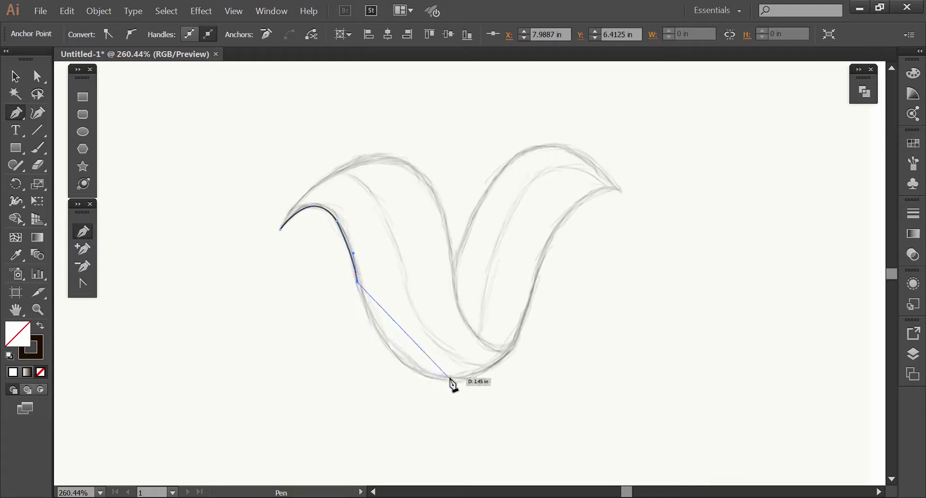
{"action": "left_click_drag", "start_coordinate": [468, 378], "coordinate": [546, 361]}
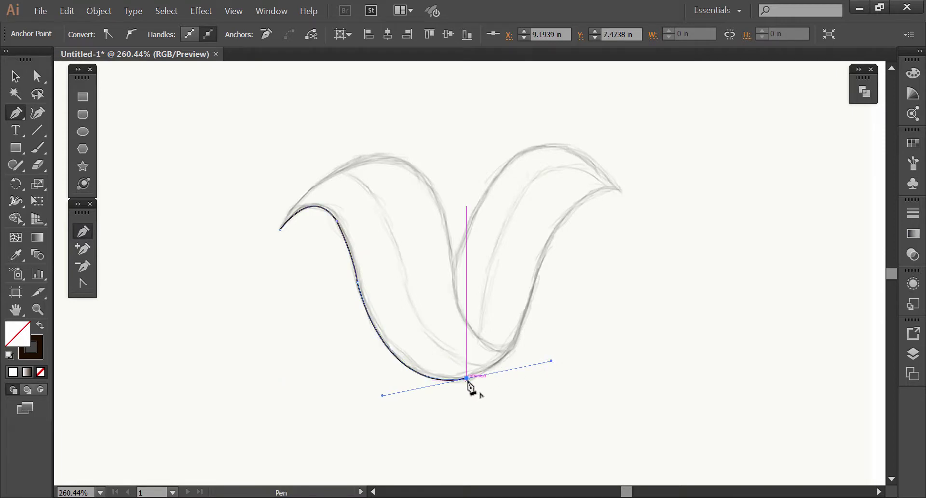
{"action": "key", "text": "ctrl+z"}
{"action": "left_click_drag", "start_coordinate": [469, 380], "coordinate": [560, 373]}
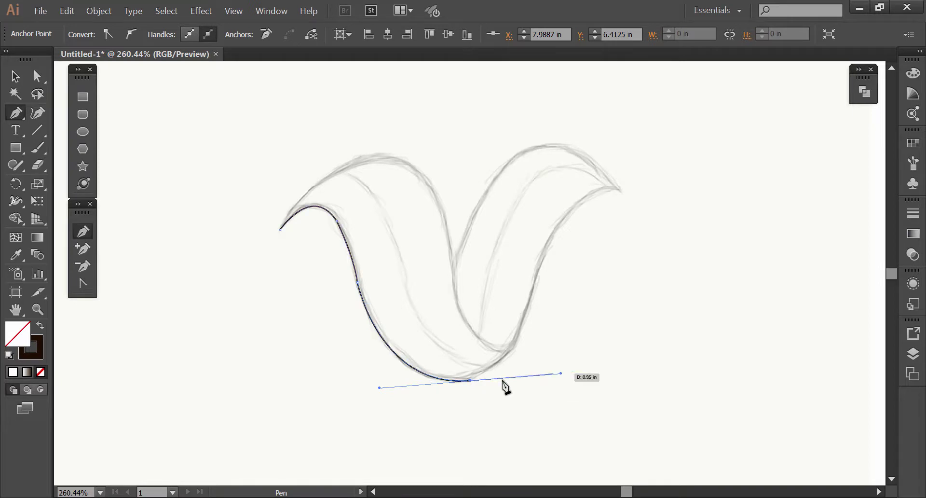
{"action": "left_click", "coordinate": [471, 381]}
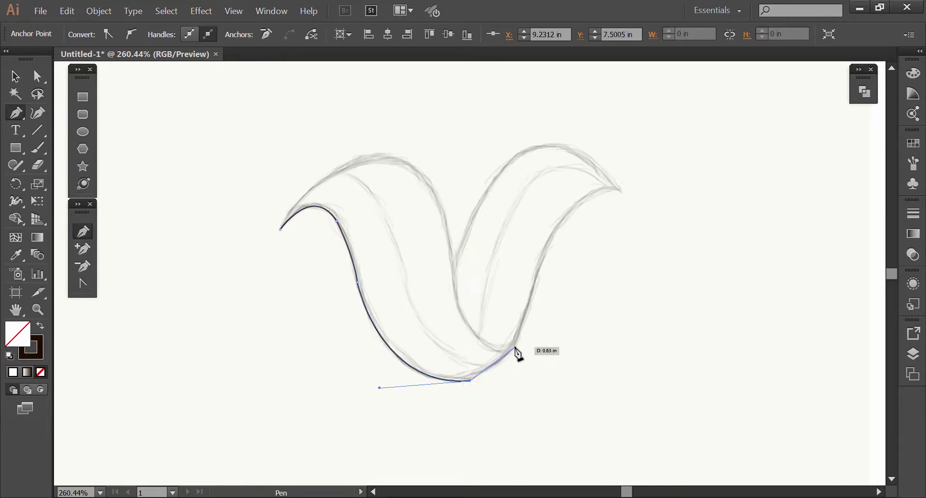
Continue the outline up the right ribbon to its sharp tip and back down into the V's middle.
{"action": "left_click_drag", "start_coordinate": [517, 343], "coordinate": [532, 322]}
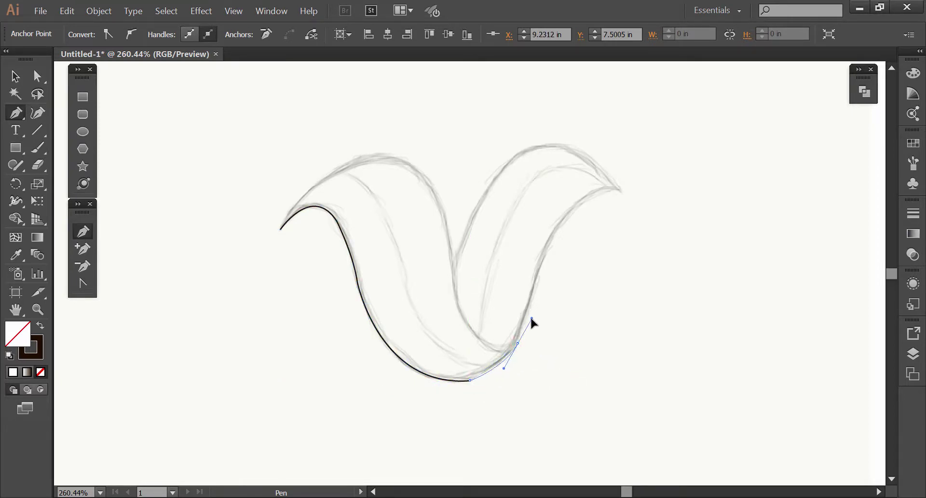
{"action": "left_click", "coordinate": [518, 343]}
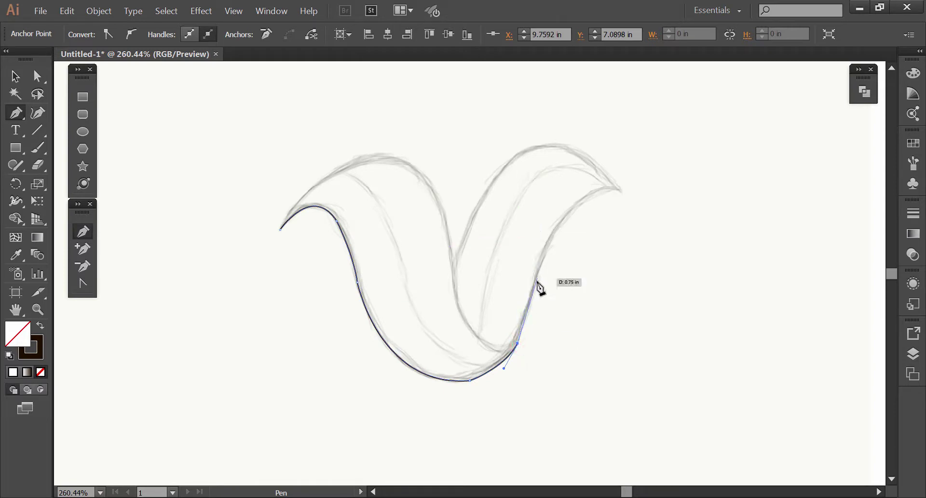
{"action": "left_click_drag", "start_coordinate": [540, 262], "coordinate": [547, 237]}
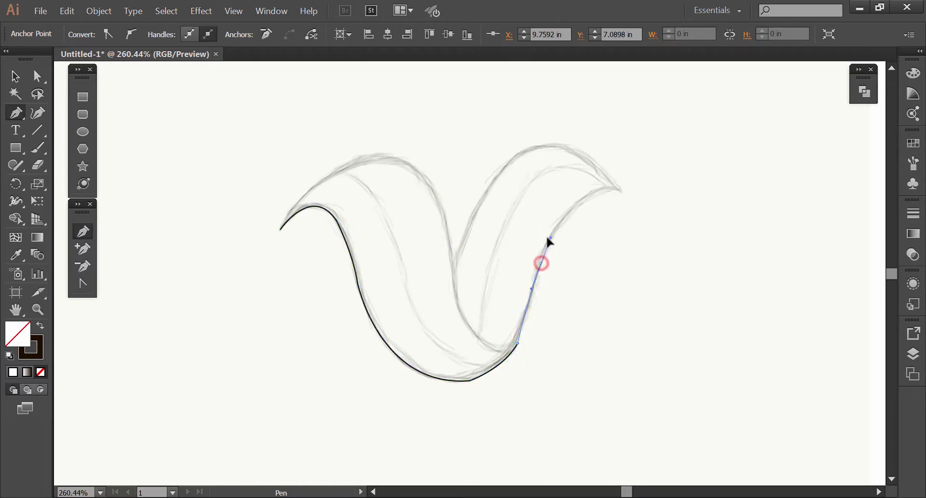
{"action": "left_click", "coordinate": [540, 262]}
{"action": "left_click_drag", "start_coordinate": [620, 192], "coordinate": [664, 213]}
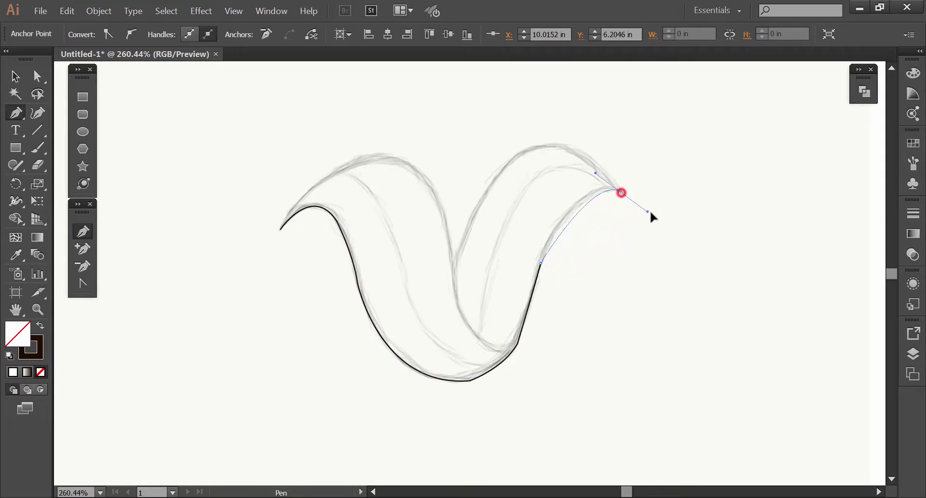
{"action": "left_click", "coordinate": [621, 192]}
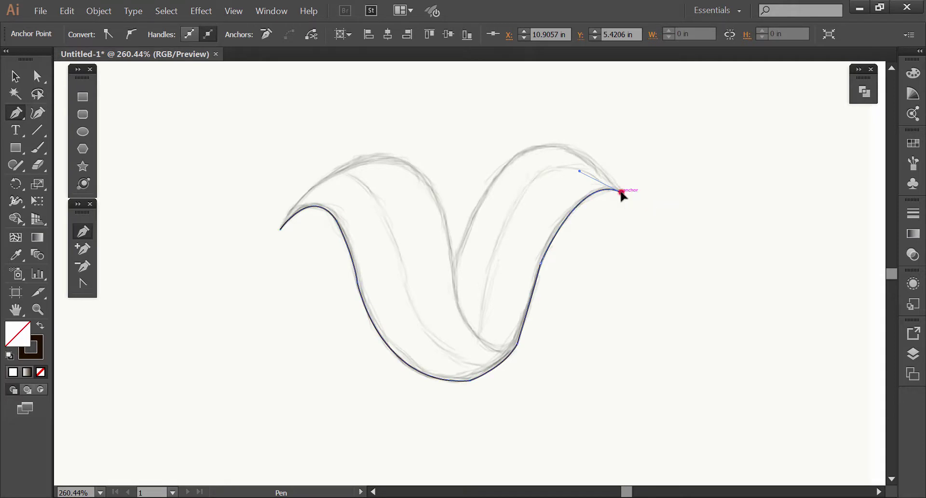
{"action": "left_click_drag", "start_coordinate": [511, 157], "coordinate": [443, 200]}
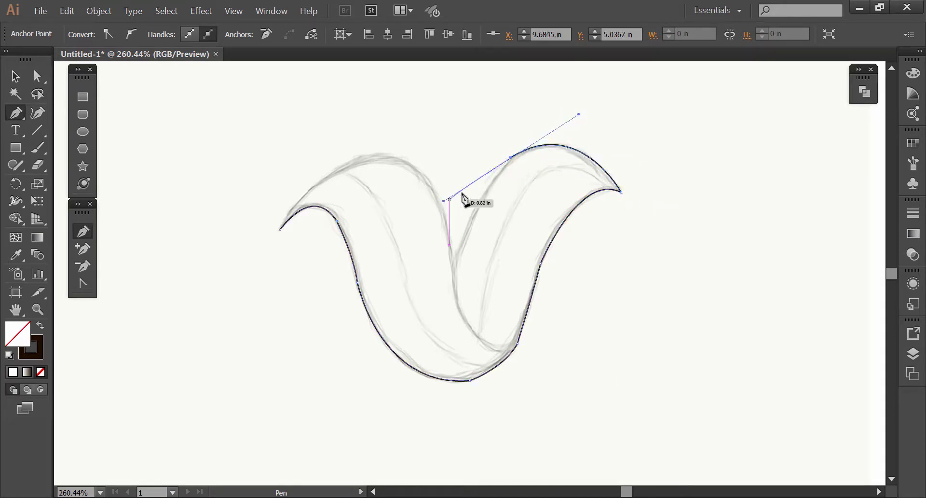
{"action": "left_click", "coordinate": [511, 157]}
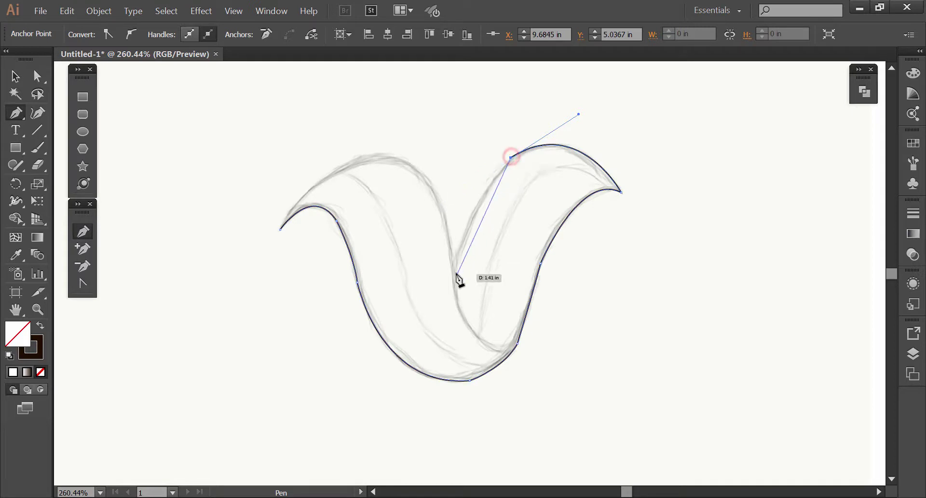
{"action": "left_click_drag", "start_coordinate": [455, 270], "coordinate": [445, 350]}
{"action": "key", "text": "ctrl+z"}
{"action": "key", "text": "ctrl+z"}
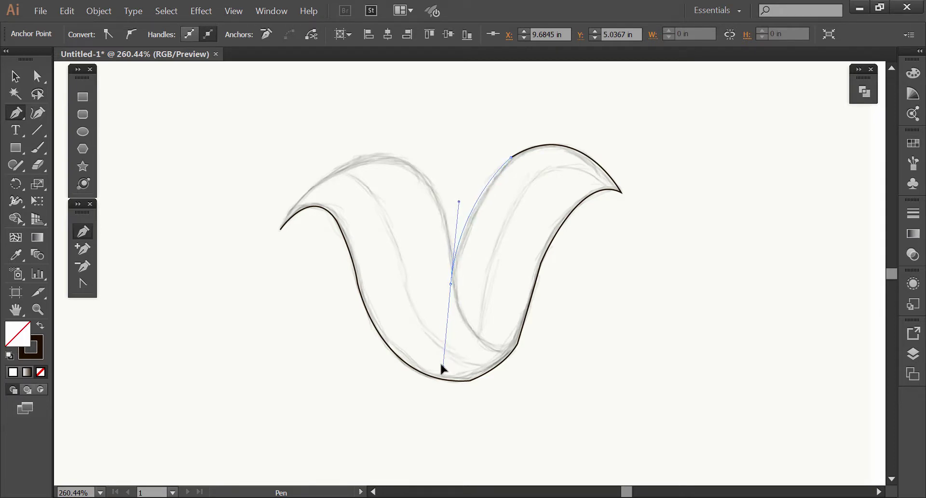
{"action": "left_click_drag", "start_coordinate": [445, 350], "coordinate": [441, 363]}
{"action": "left_click", "coordinate": [597, 333], "text": "ctrl"}
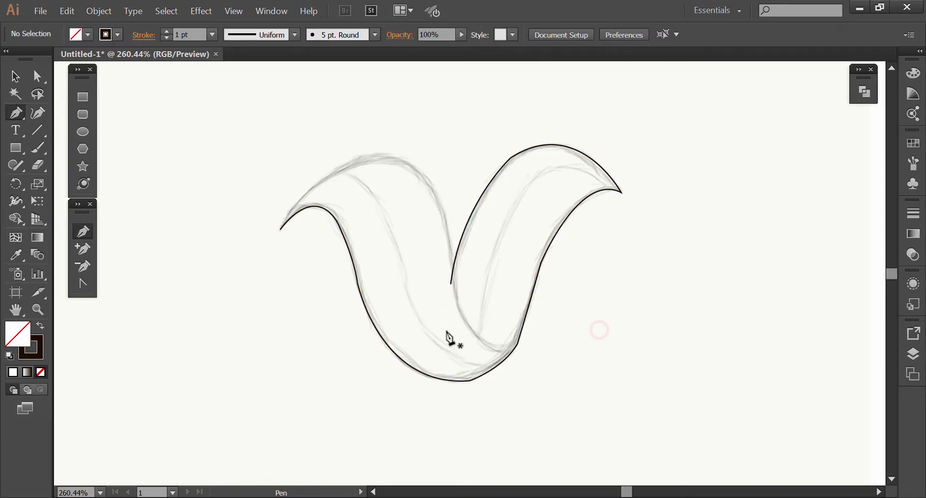
Smooth the outline's bottom curve and left-side curves with the Smooth tool.
{"action": "left_click", "coordinate": [15, 166]}
{"action": "left_click_drag", "start_coordinate": [14, 166], "coordinate": [66, 200]}
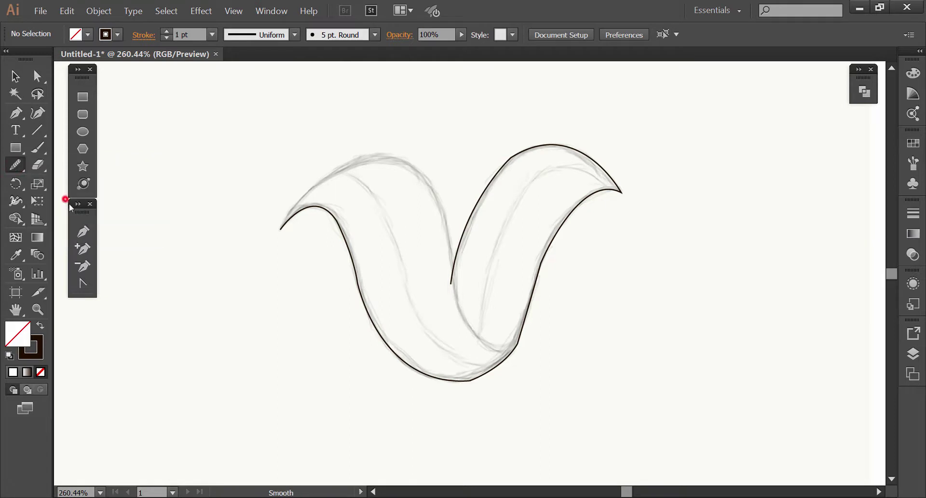
{"action": "key", "text": "ctrl+space"}
{"action": "mouse_move", "coordinate": [219, 76]}
{"action": "left_mouse_down"}
{"action": "mouse_move", "coordinate": [684, 467]}
{"action": "mouse_move", "coordinate": [681, 452]}
{"action": "left_mouse_up"}
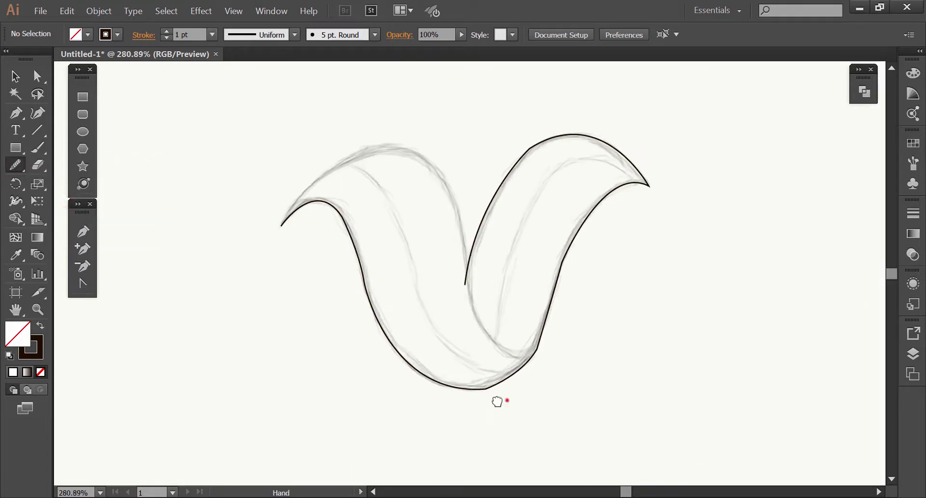
{"action": "mouse_move", "coordinate": [496, 401]}
{"action": "left_mouse_down"}
{"action": "mouse_move", "coordinate": [420, 393]}
{"action": "mouse_move", "coordinate": [439, 396]}
{"action": "left_mouse_up"}
{"action": "left_click", "coordinate": [459, 393], "text": "ctrl"}
{"action": "left_click_drag", "start_coordinate": [490, 376], "coordinate": [446, 390]}
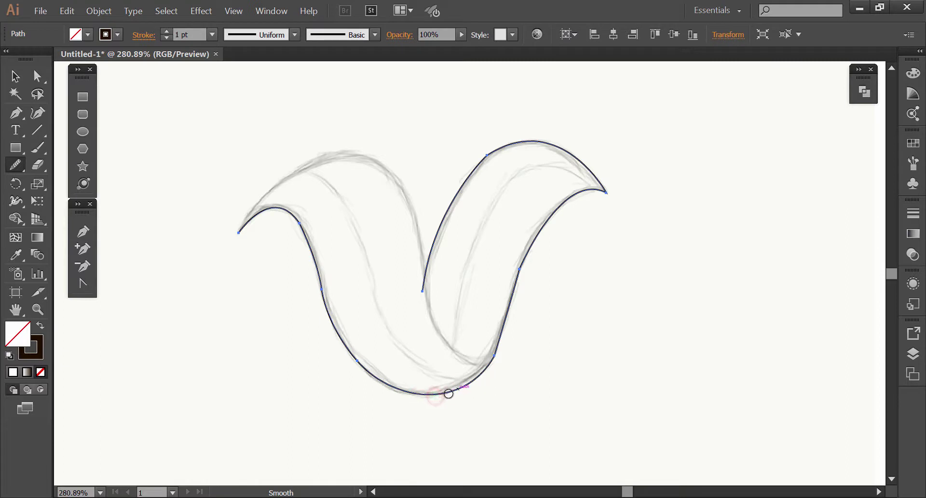
{"action": "mouse_move", "coordinate": [311, 267]}
{"action": "left_mouse_down"}
{"action": "mouse_move", "coordinate": [329, 315]}
{"action": "mouse_move", "coordinate": [304, 254]}
{"action": "left_mouse_up"}
{"action": "left_click_drag", "start_coordinate": [328, 326], "coordinate": [386, 391]}
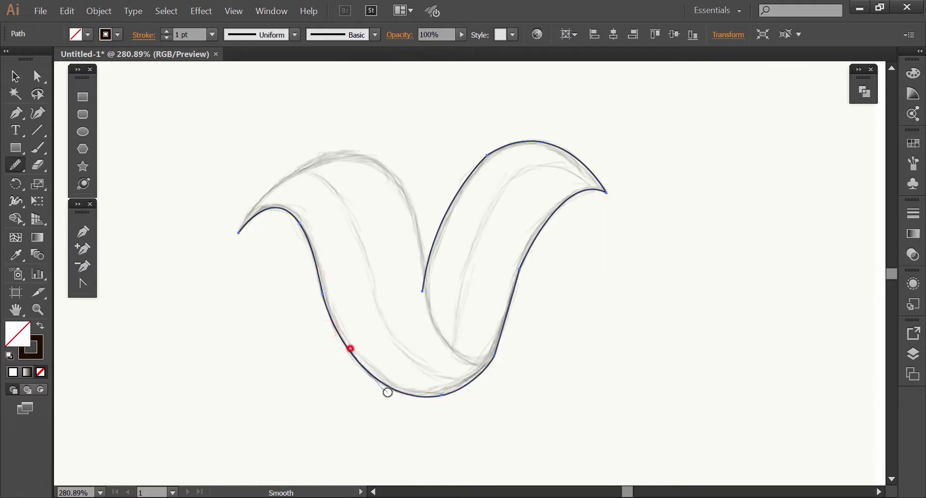
{"action": "left_click_drag", "start_coordinate": [319, 287], "coordinate": [339, 328]}
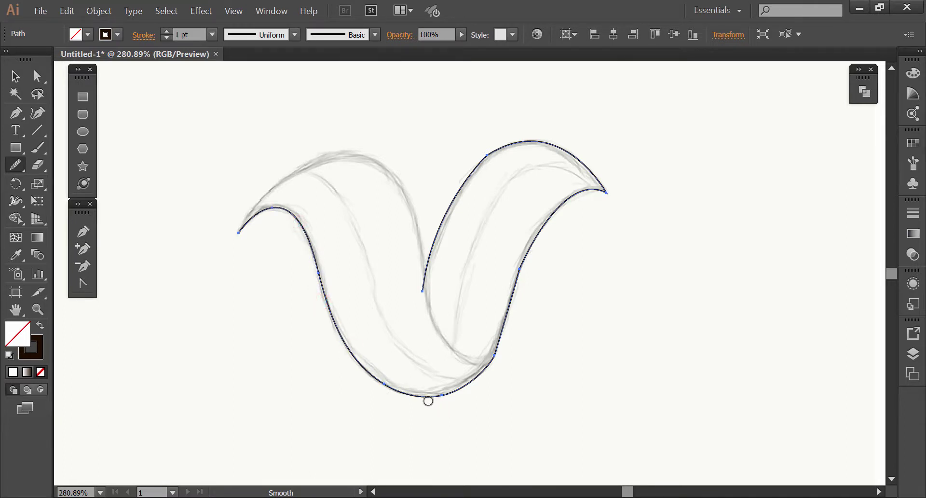
{"action": "left_click_drag", "start_coordinate": [426, 395], "coordinate": [465, 395]}
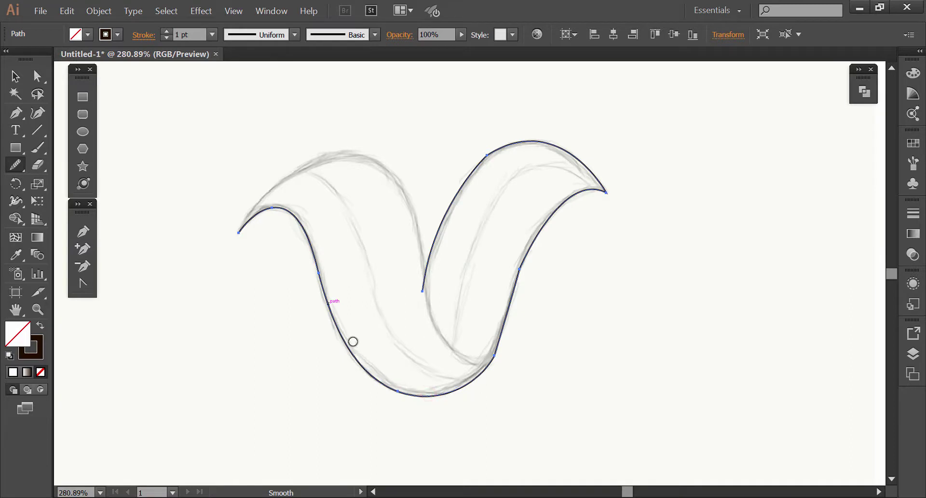
{"action": "left_click_drag", "start_coordinate": [327, 307], "coordinate": [338, 330]}
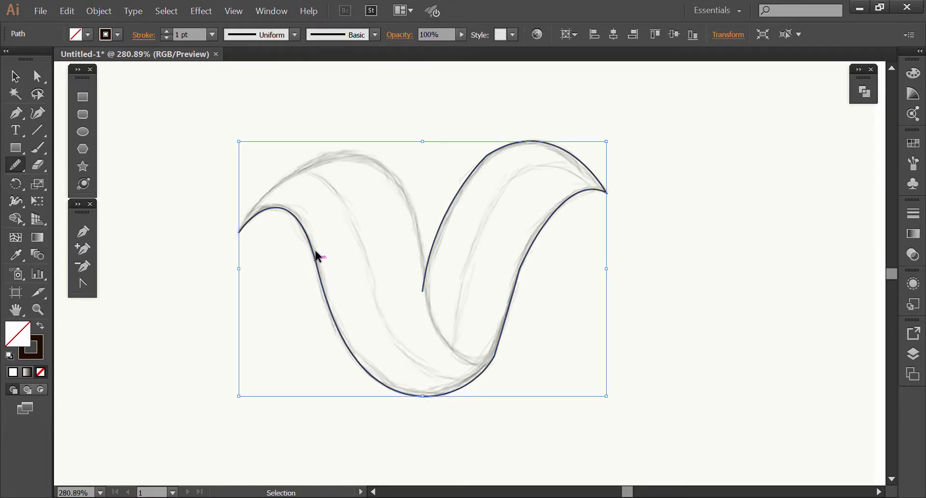
{"action": "mouse_move", "coordinate": [320, 268]}
{"action": "left_mouse_down"}
{"action": "mouse_move", "coordinate": [382, 376]}
{"action": "mouse_move", "coordinate": [336, 305]}
{"action": "left_mouse_up"}
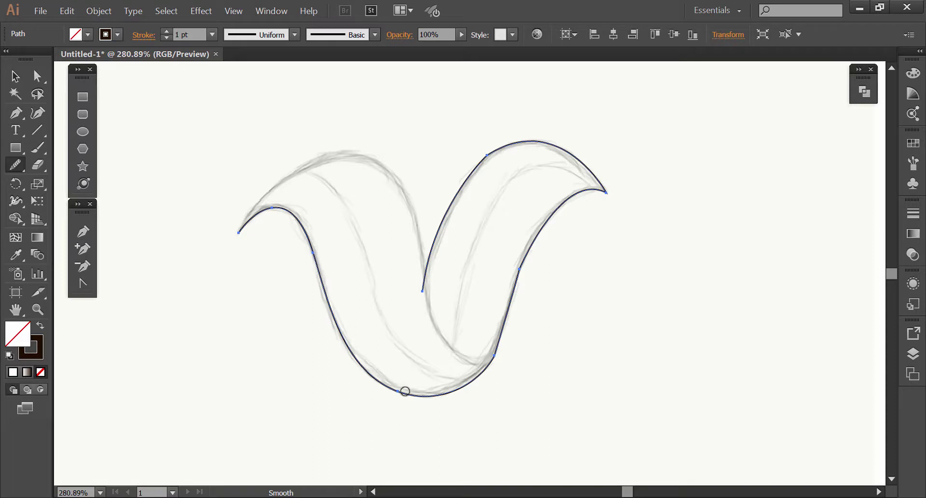
Smooth the right ribbon's bottom-right, outer, inner and upper curves.
{"action": "left_click_drag", "start_coordinate": [405, 390], "coordinate": [505, 338]}
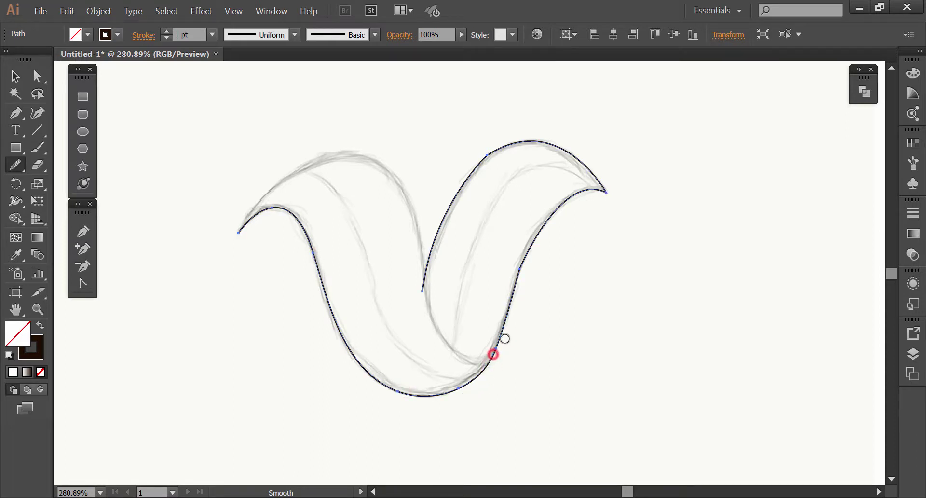
{"action": "mouse_move", "coordinate": [450, 392]}
{"action": "left_mouse_down"}
{"action": "mouse_move", "coordinate": [501, 349]}
{"action": "mouse_move", "coordinate": [490, 363]}
{"action": "left_mouse_up"}
{"action": "left_click_drag", "start_coordinate": [517, 271], "coordinate": [519, 288]}
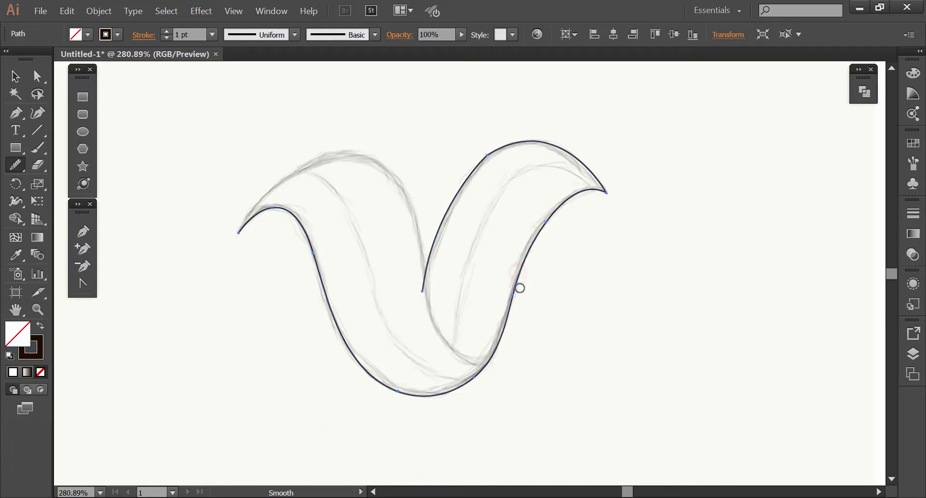
{"action": "left_click_drag", "start_coordinate": [502, 334], "coordinate": [547, 240]}
{"action": "left_click_drag", "start_coordinate": [571, 196], "coordinate": [523, 283]}
{"action": "left_click_drag", "start_coordinate": [529, 252], "coordinate": [566, 198]}
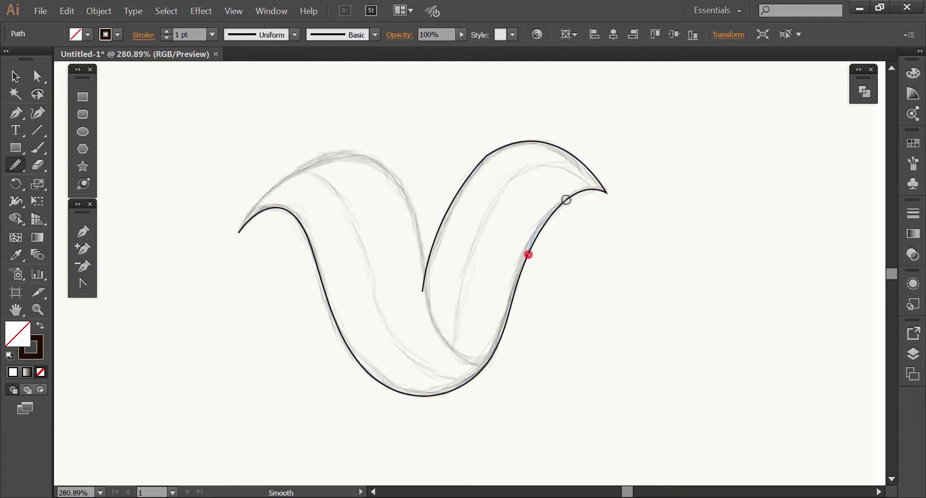
{"action": "mouse_move", "coordinate": [474, 172]}
{"action": "left_mouse_down"}
{"action": "mouse_move", "coordinate": [509, 151]}
{"action": "mouse_move", "coordinate": [574, 155]}
{"action": "left_mouse_up"}
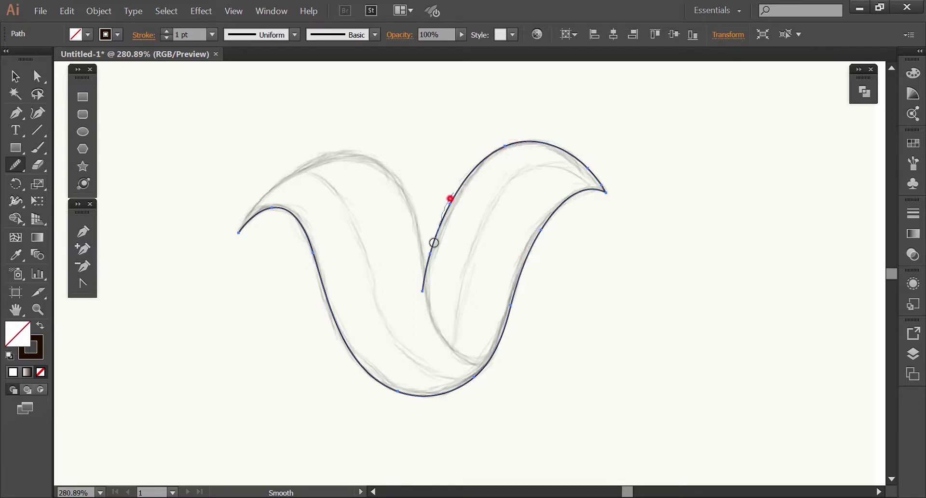
{"action": "left_click_drag", "start_coordinate": [433, 242], "coordinate": [433, 241]}
Adjust an anchor and its handle on the left inner curve with Direct Selection.
{"action": "left_click", "coordinate": [38, 76]}
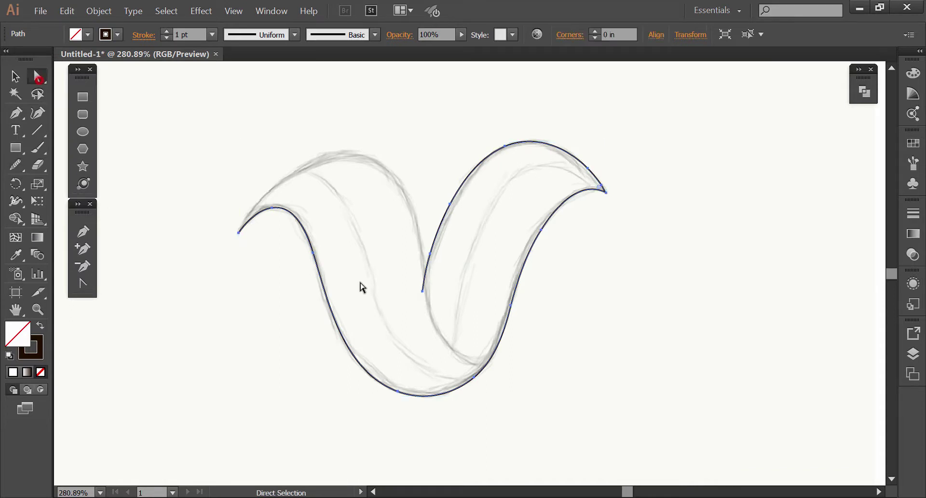
{"action": "left_click", "coordinate": [313, 252]}
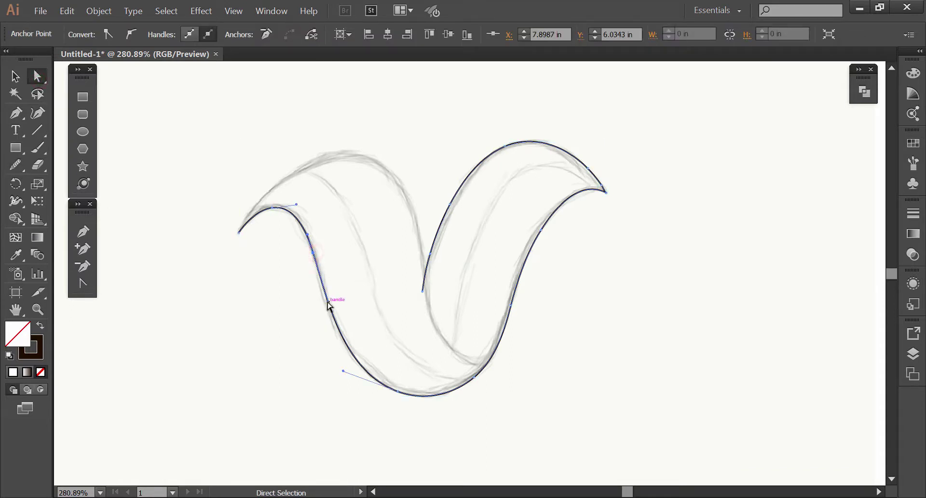
{"action": "left_click_drag", "start_coordinate": [328, 301], "coordinate": [324, 304]}
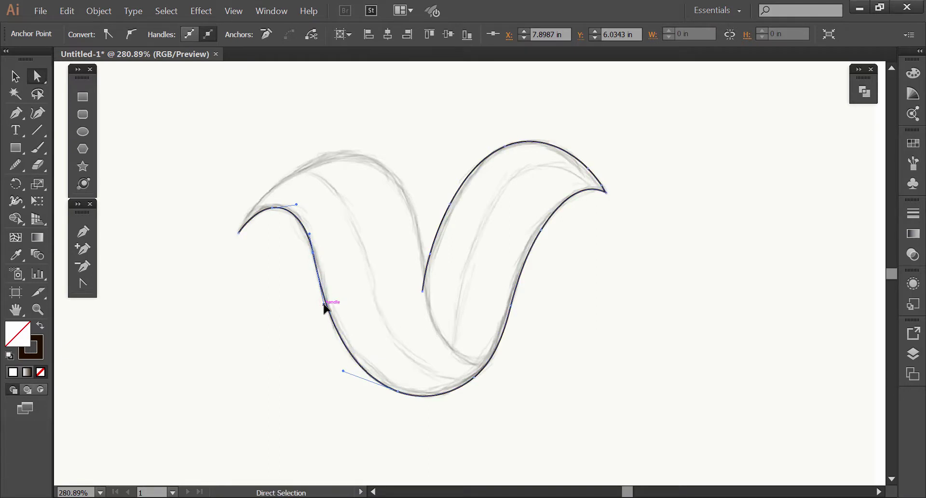
{"action": "left_click_drag", "start_coordinate": [313, 255], "coordinate": [317, 254]}
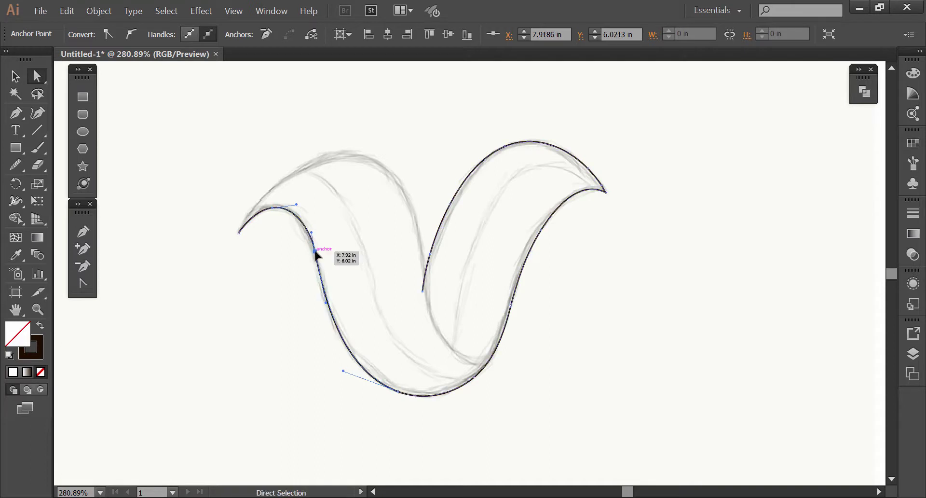
{"action": "left_click_drag", "start_coordinate": [327, 303], "coordinate": [325, 310]}
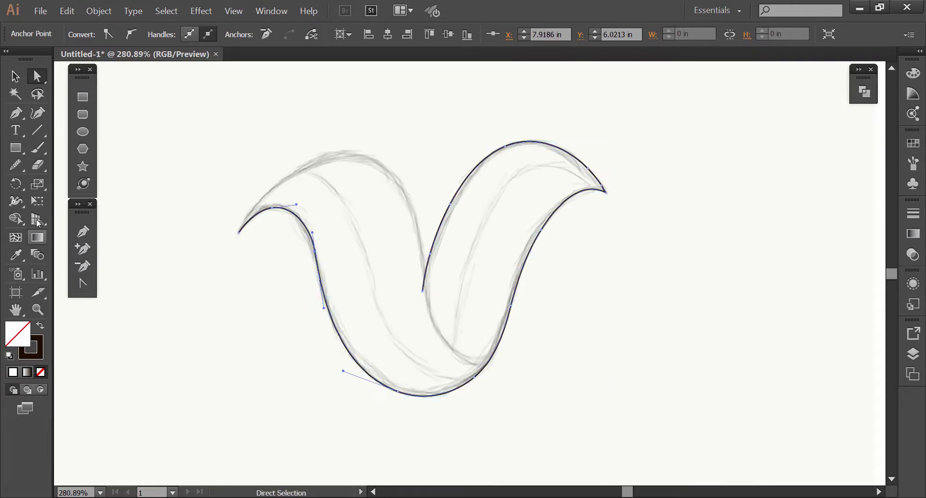
Smooth the left curve and the bottom-right curves of the outline.
{"action": "left_click", "coordinate": [20, 169]}
{"action": "left_click_drag", "start_coordinate": [311, 234], "coordinate": [323, 304]}
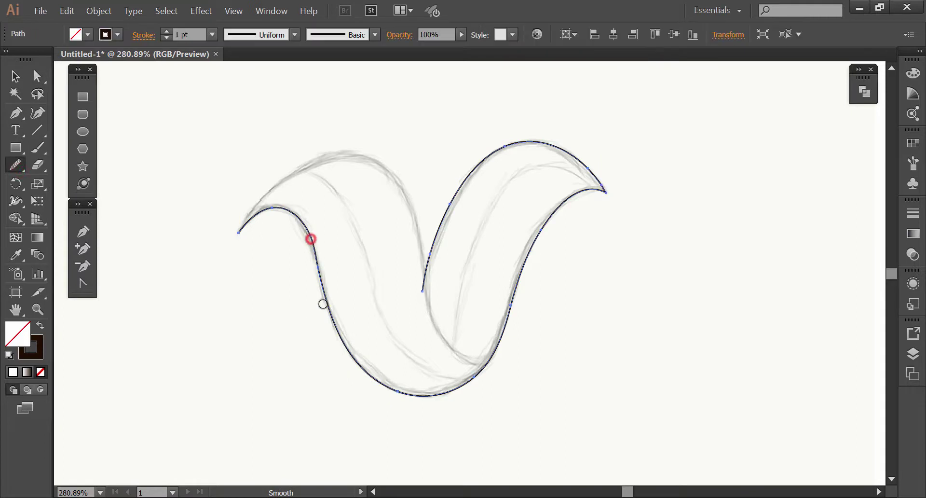
{"action": "mouse_move", "coordinate": [321, 268]}
{"action": "left_mouse_down"}
{"action": "mouse_move", "coordinate": [333, 326]}
{"action": "mouse_move", "coordinate": [319, 252]}
{"action": "mouse_move", "coordinate": [379, 382]}
{"action": "left_mouse_up"}
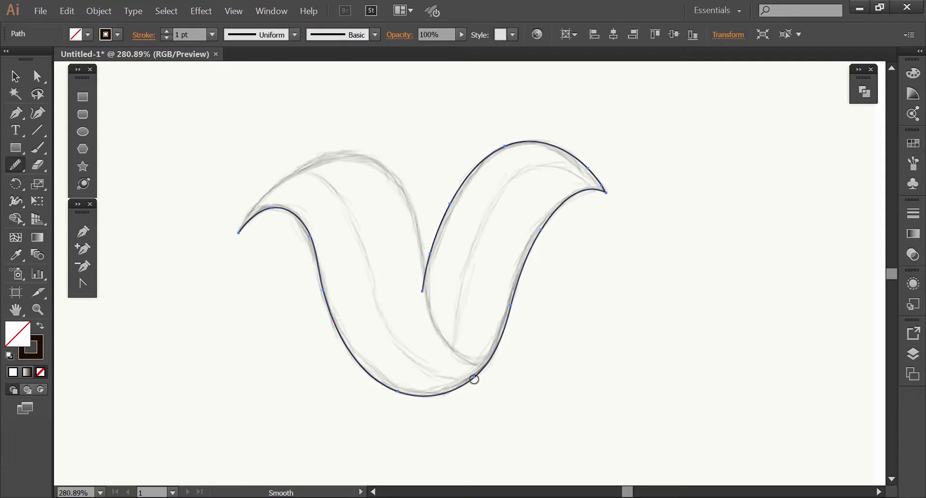
{"action": "left_click_drag", "start_coordinate": [502, 346], "coordinate": [499, 357]}
{"action": "left_click_drag", "start_coordinate": [448, 391], "coordinate": [496, 354]}
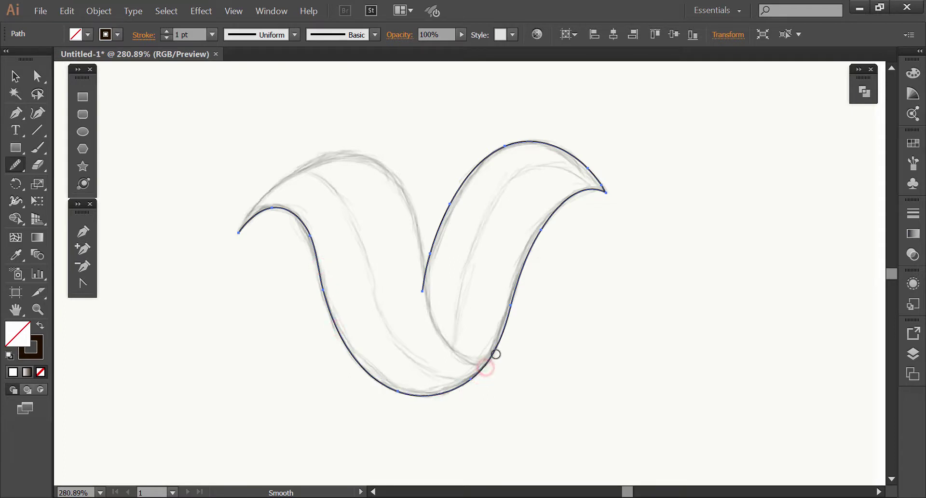
{"action": "left_click_drag", "start_coordinate": [525, 286], "coordinate": [528, 286]}
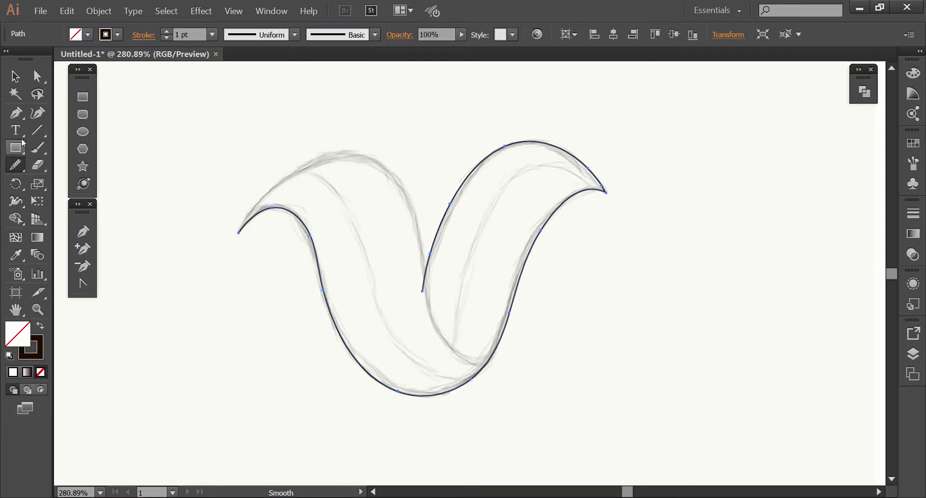
{"action": "left_click", "coordinate": [83, 231]}
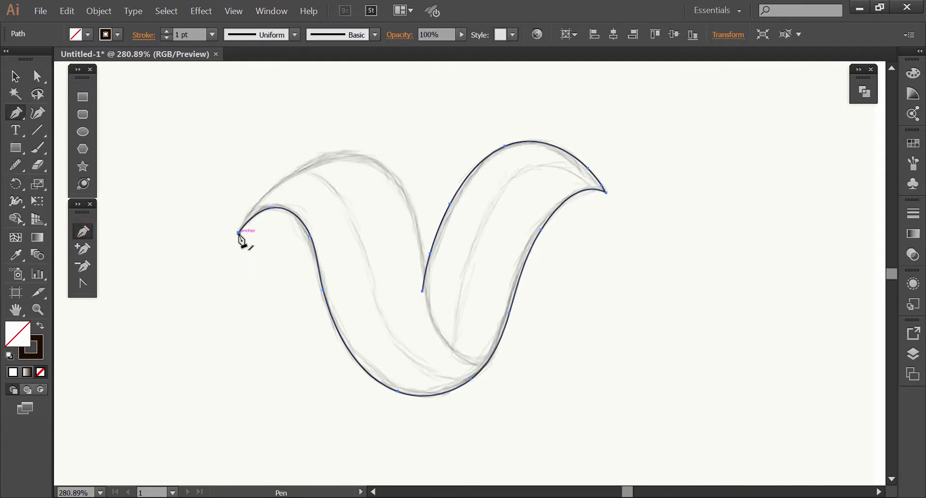
Trace the left ribbon's upper edge from its left tip over the top to the bottom centre.
{"action": "mouse_move", "coordinate": [238, 233]}
{"action": "left_mouse_down"}
{"action": "mouse_move", "coordinate": [374, 184]}
{"action": "mouse_move", "coordinate": [374, 166]}
{"action": "mouse_move", "coordinate": [459, 185]}
{"action": "mouse_move", "coordinate": [453, 175]}
{"action": "left_mouse_up"}
{"action": "mouse_move", "coordinate": [372, 157]}
{"action": "left_mouse_down"}
{"action": "mouse_move", "coordinate": [434, 267]}
{"action": "mouse_move", "coordinate": [424, 249]}
{"action": "mouse_move", "coordinate": [423, 311]}
{"action": "mouse_move", "coordinate": [423, 269]}
{"action": "mouse_move", "coordinate": [495, 373]}
{"action": "mouse_move", "coordinate": [502, 368]}
{"action": "left_mouse_up"}
{"action": "mouse_move", "coordinate": [502, 356]}
{"action": "left_mouse_down"}
{"action": "mouse_move", "coordinate": [586, 325]}
{"action": "mouse_move", "coordinate": [581, 320]}
{"action": "left_mouse_up"}
{"action": "left_click", "coordinate": [581, 342], "text": "ctrl"}
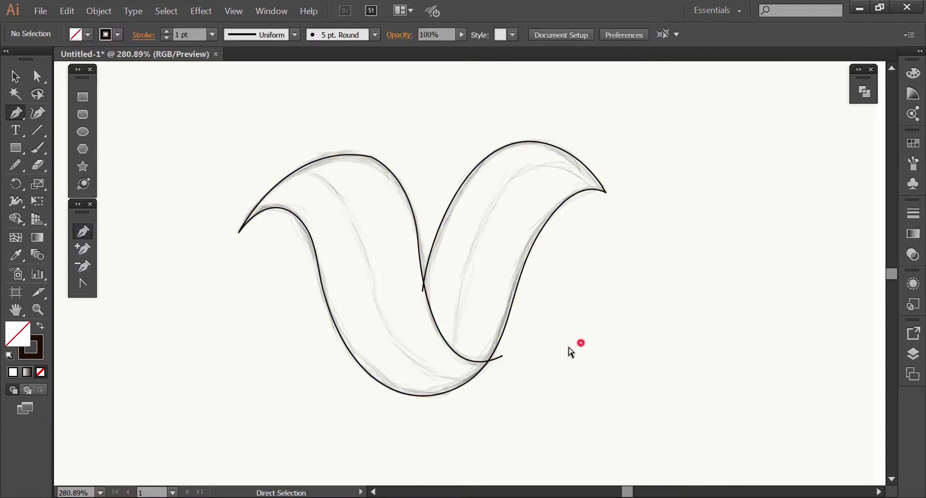
Smooth the new edge from the left ribbon's top down through the V's lower middle.
{"action": "left_click", "coordinate": [16, 164], "text": "alt"}
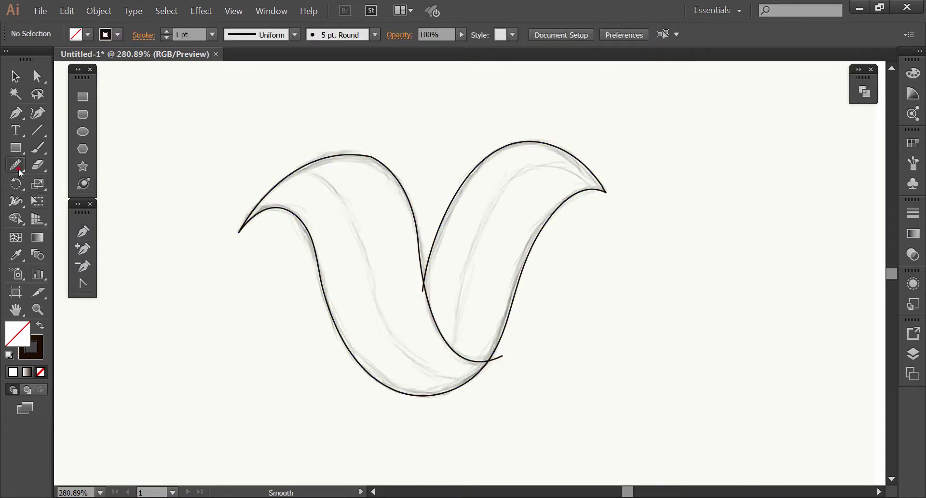
{"action": "left_click", "coordinate": [415, 216], "text": "ctrl"}
{"action": "left_click_drag", "start_coordinate": [369, 158], "coordinate": [393, 175]}
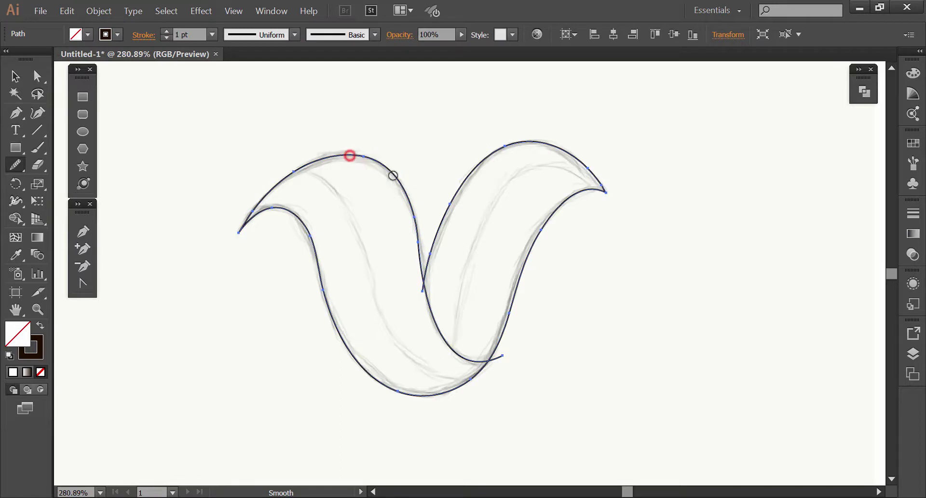
{"action": "mouse_move", "coordinate": [416, 235]}
{"action": "left_mouse_down"}
{"action": "mouse_move", "coordinate": [413, 266]}
{"action": "mouse_move", "coordinate": [423, 285]}
{"action": "left_mouse_up"}
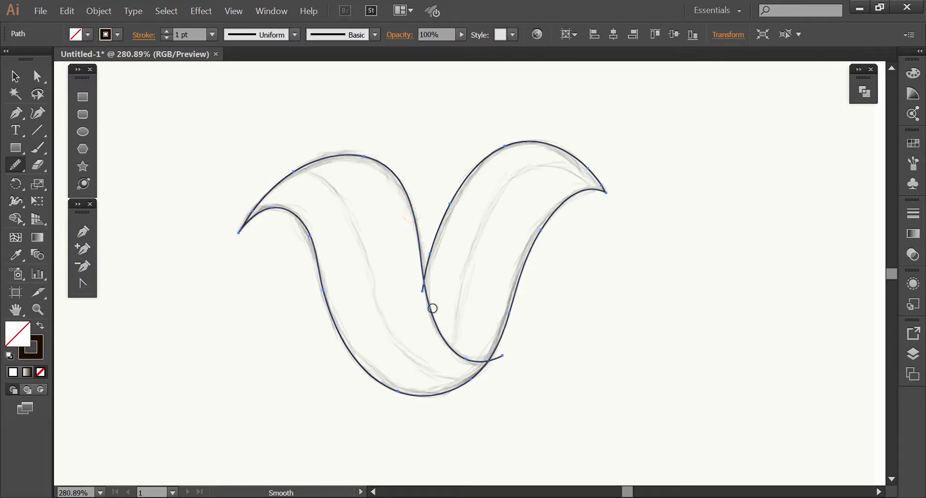
{"action": "left_click_drag", "start_coordinate": [455, 349], "coordinate": [529, 362]}
{"action": "left_click_drag", "start_coordinate": [438, 333], "coordinate": [459, 347]}
{"action": "left_click_drag", "start_coordinate": [425, 309], "coordinate": [425, 313]}
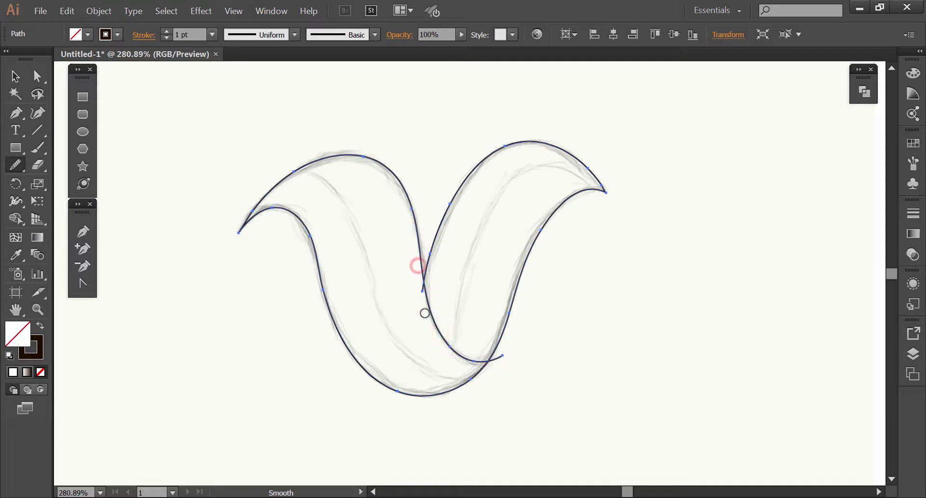
{"action": "left_click_drag", "start_coordinate": [447, 343], "coordinate": [510, 376]}
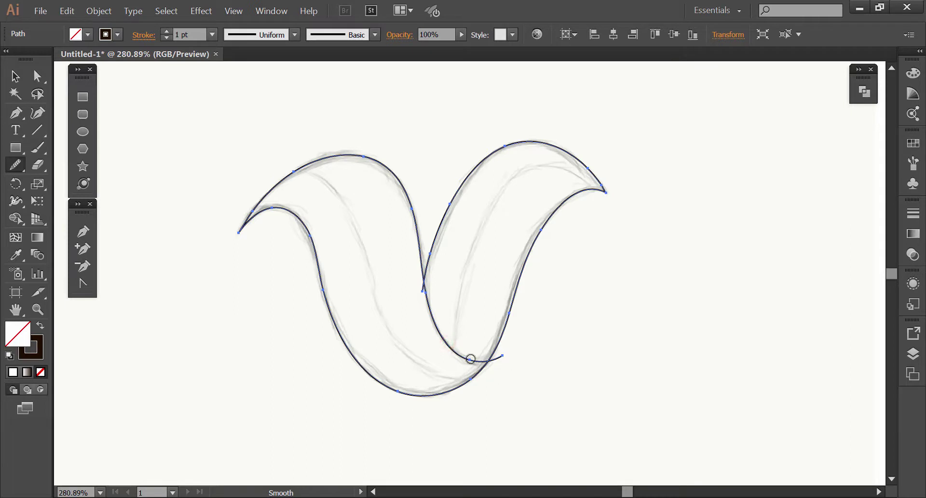
Use Shape Builder to fill the left ribbon region dark brown and the right region light brown.
{"action": "left_click", "coordinate": [15, 75]}
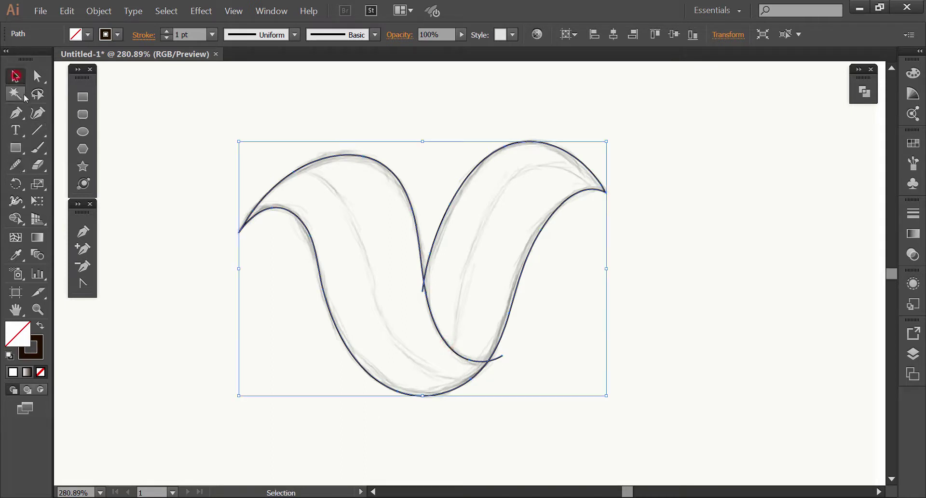
{"action": "left_click", "coordinate": [657, 155]}
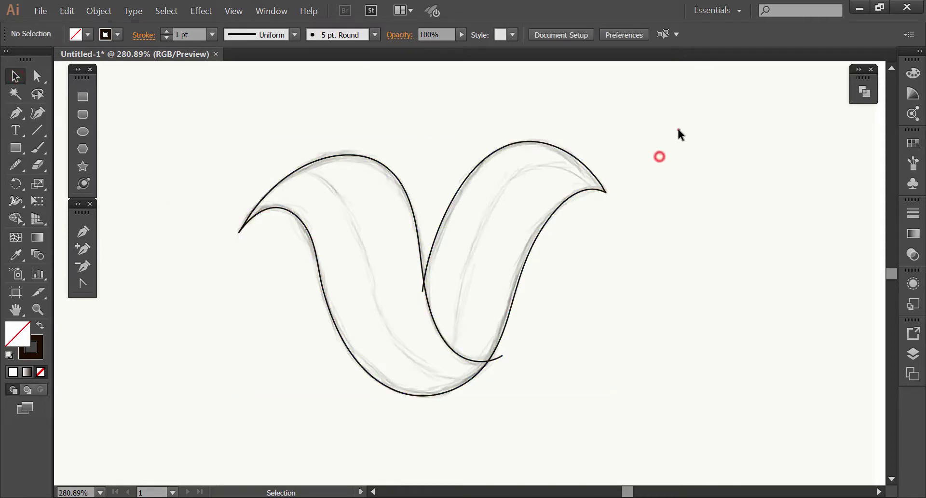
{"action": "left_click_drag", "start_coordinate": [678, 130], "coordinate": [213, 410]}
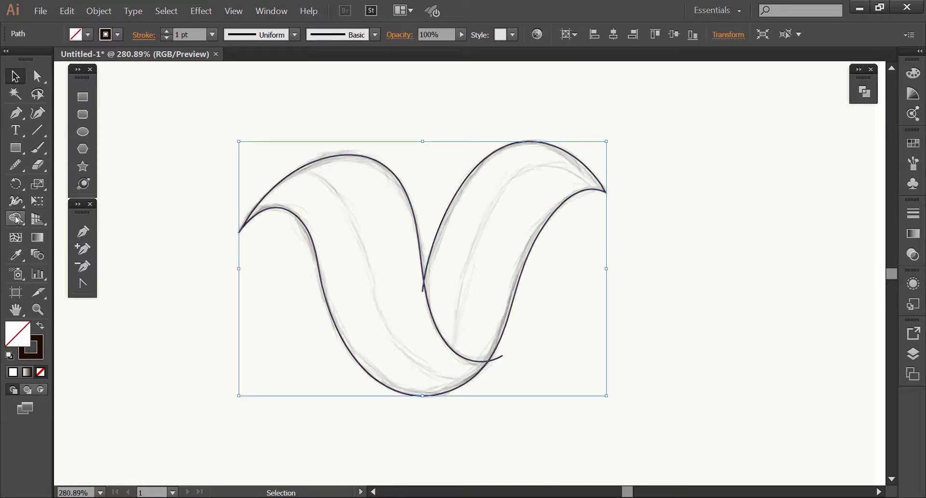
{"action": "left_click_drag", "start_coordinate": [15, 218], "coordinate": [71, 223]}
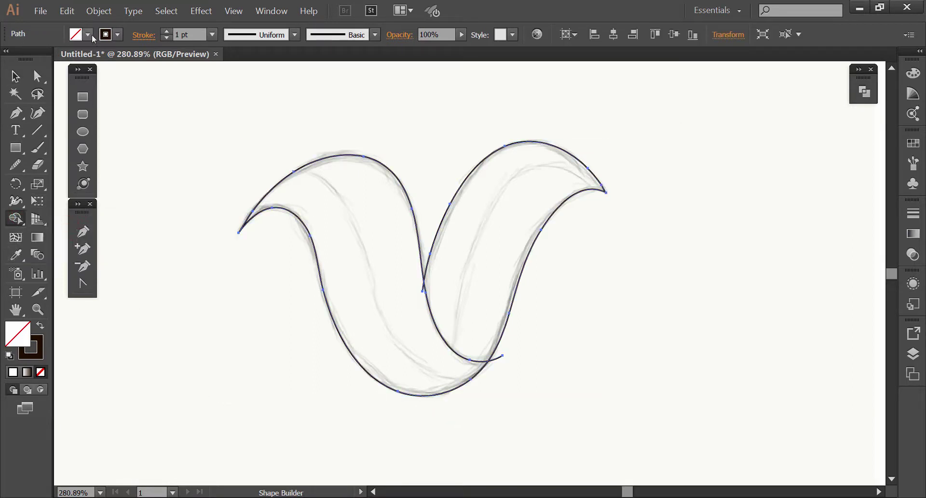
{"action": "left_click", "coordinate": [88, 34]}
{"action": "left_click", "coordinate": [80, 85]}
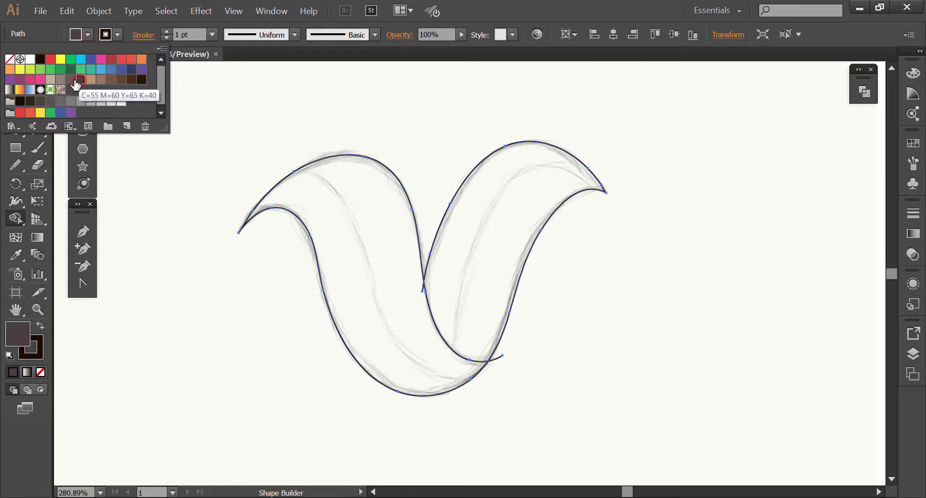
{"action": "left_click", "coordinate": [214, 291]}
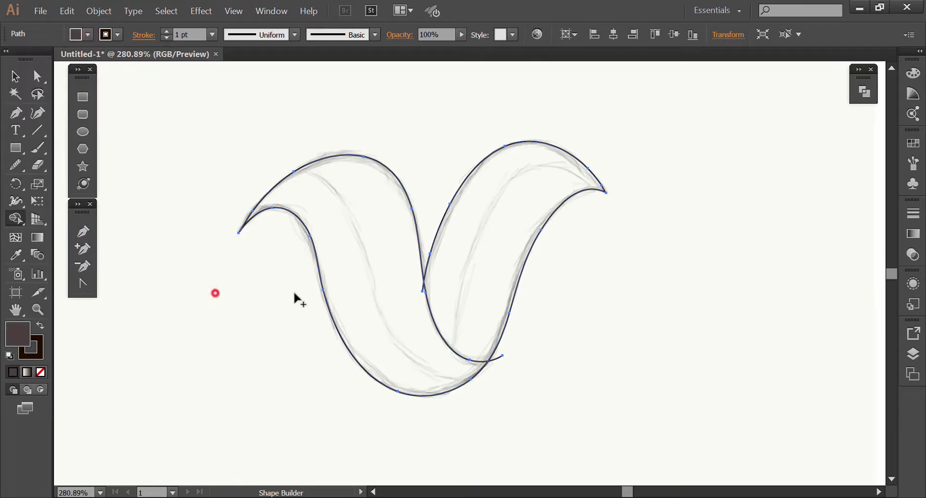
{"action": "left_click", "coordinate": [353, 291]}
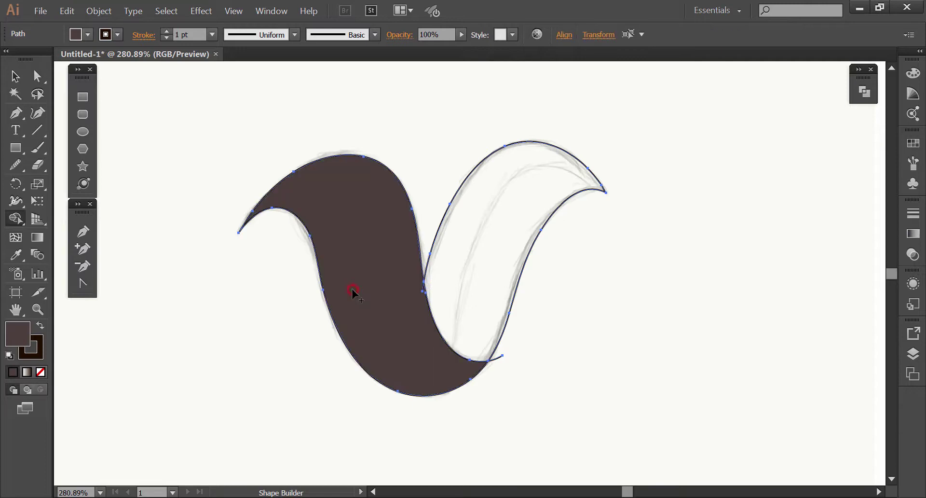
{"action": "key", "text": "Left"}
{"action": "left_click", "coordinate": [204, 194]}
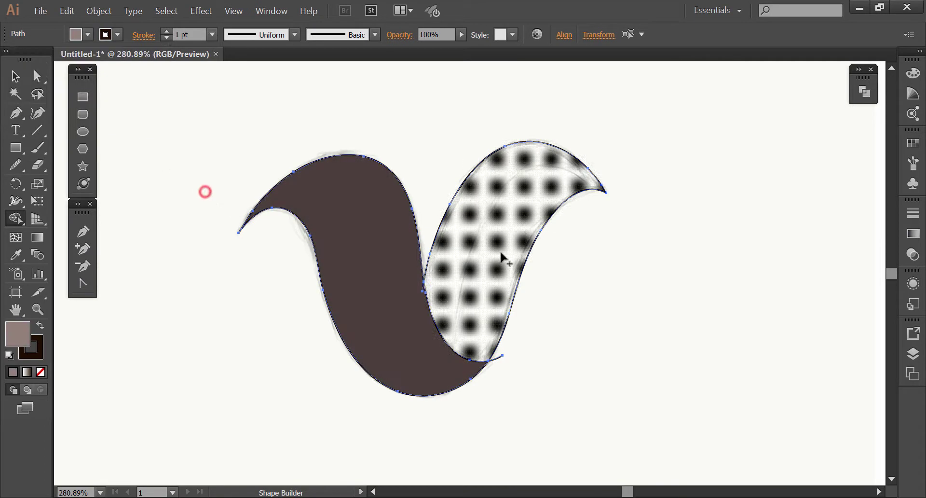
{"action": "left_click", "coordinate": [501, 254]}
Set the stroke of both ribbon shapes to None.
{"action": "left_click", "coordinate": [16, 76]}
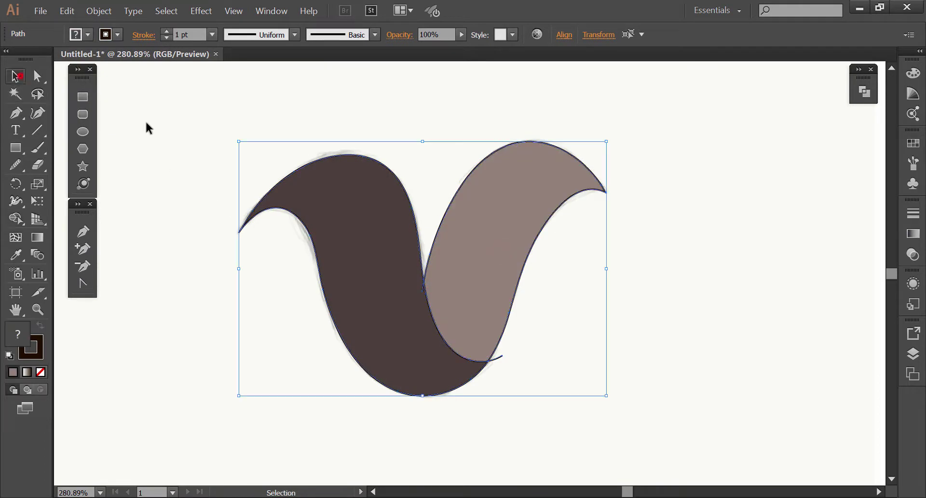
{"action": "left_click", "coordinate": [382, 218]}
{"action": "left_click", "coordinate": [482, 232]}
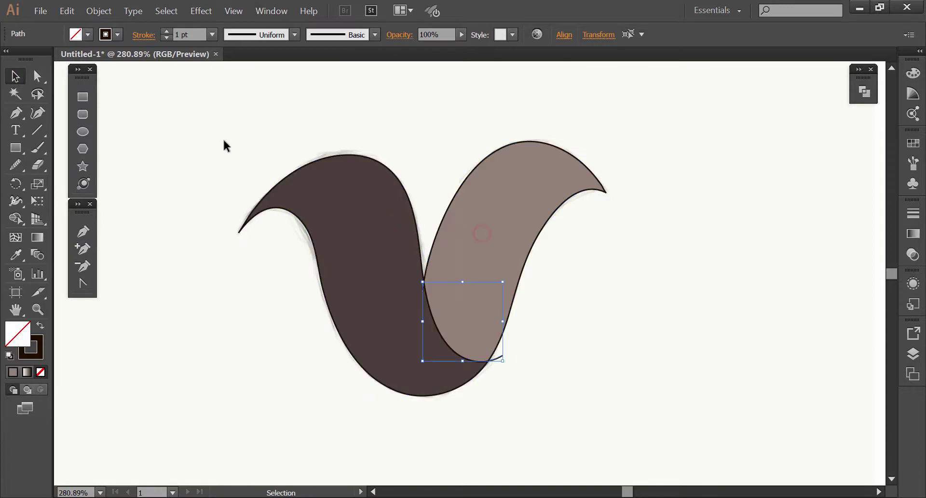
{"action": "left_click", "coordinate": [178, 80]}
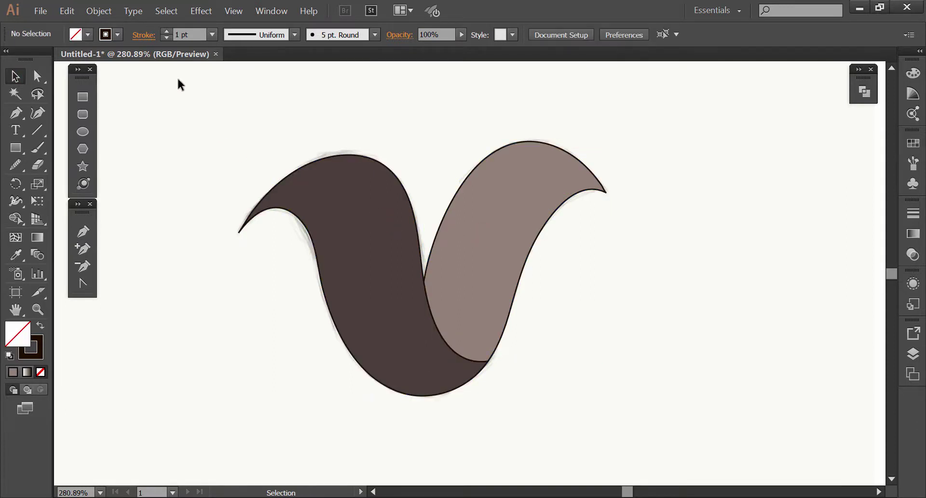
{"action": "left_click_drag", "start_coordinate": [240, 113], "coordinate": [530, 296]}
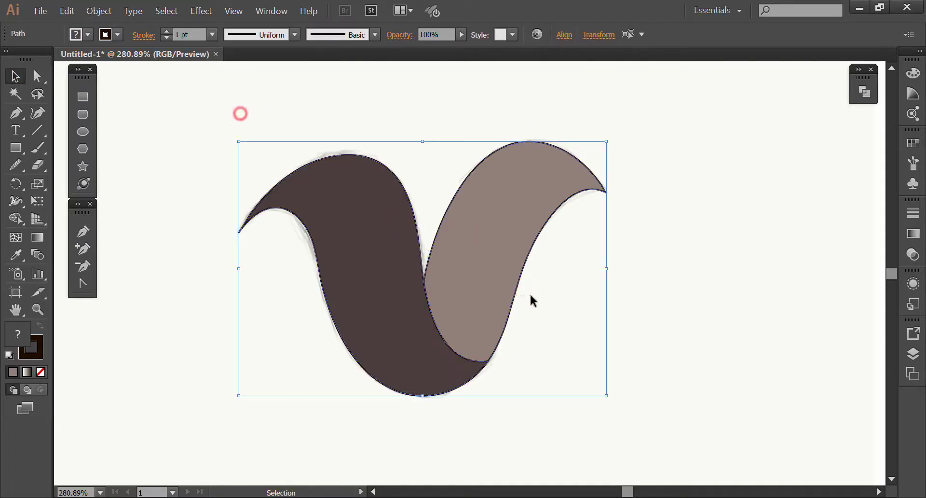
{"action": "left_click", "coordinate": [117, 37]}
{"action": "left_click", "coordinate": [12, 60]}
{"action": "left_click", "coordinate": [179, 296]}
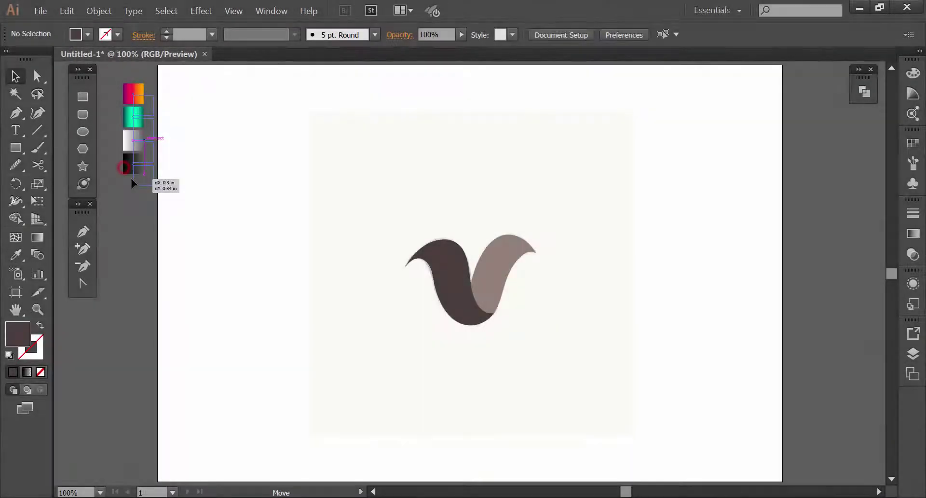
Eyedrop the magenta-orange gradient onto the left ribbon and the teal gradient onto the right ribbon.
{"action": "left_click_drag", "start_coordinate": [130, 175], "coordinate": [567, 308]}
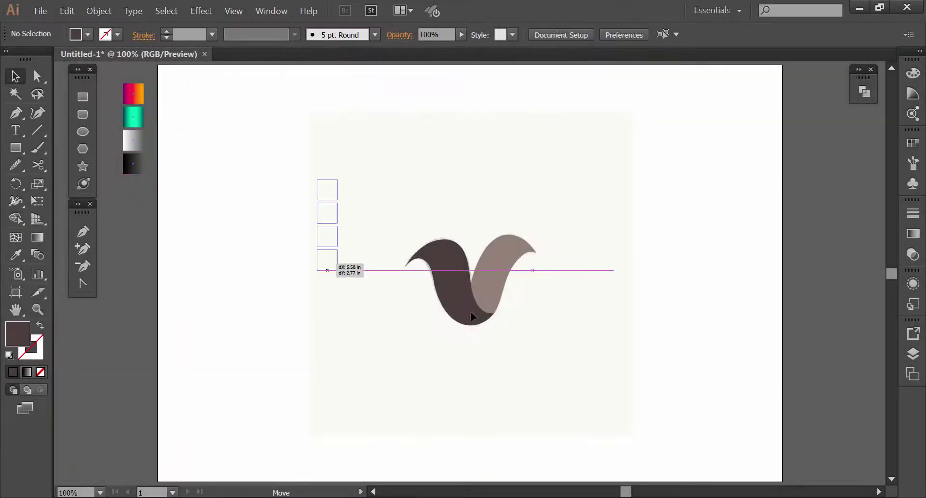
{"action": "left_click_drag", "start_coordinate": [393, 190], "coordinate": [513, 299]}
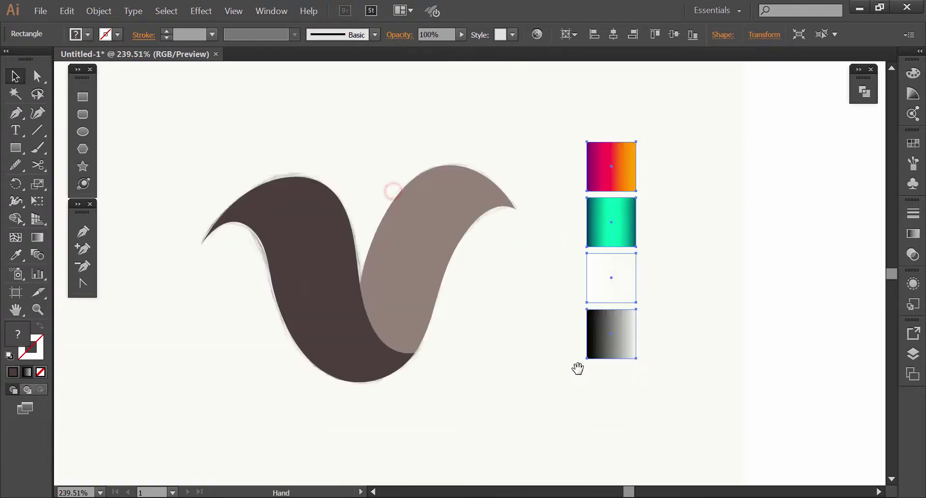
{"action": "left_click", "coordinate": [356, 312]}
{"action": "left_click", "coordinate": [16, 254]}
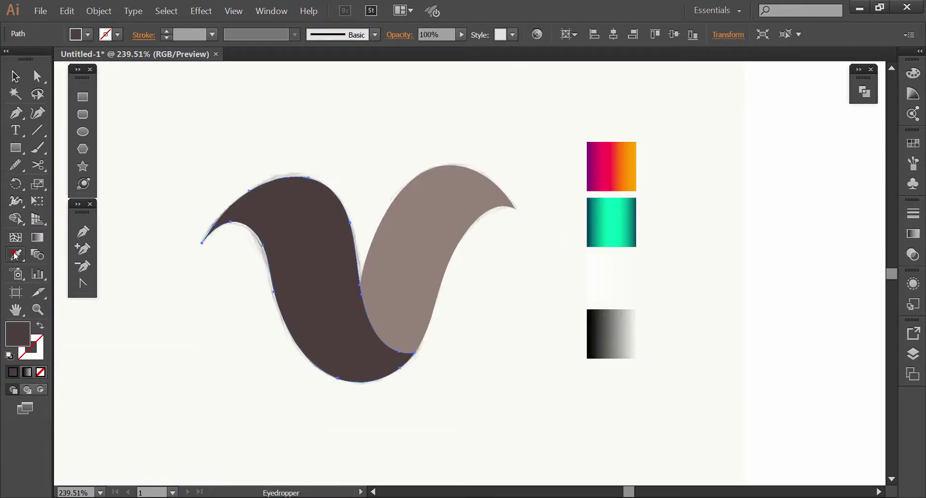
{"action": "left_click", "coordinate": [610, 178]}
{"action": "left_click", "coordinate": [435, 261], "text": "ctrl"}
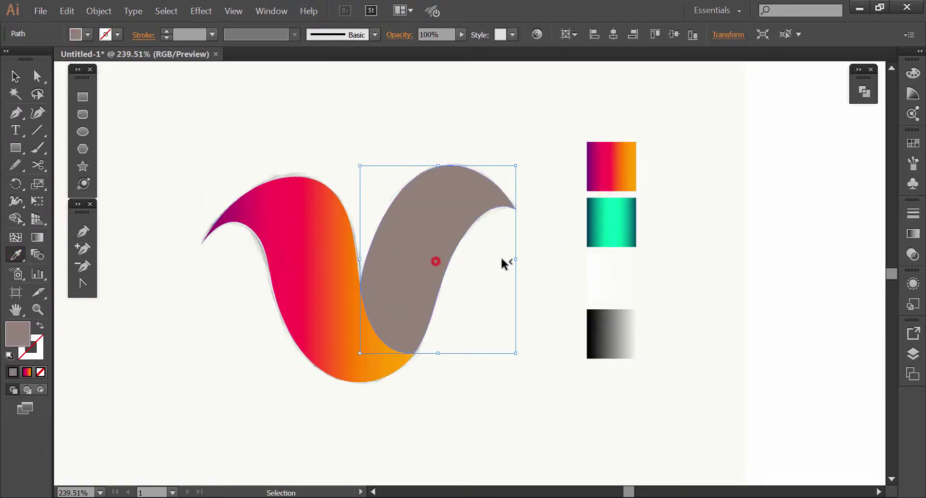
{"action": "left_click", "coordinate": [613, 235]}
Angle the left ribbon's gradient diagonally from orange top-left to purple bottom.
{"action": "left_click", "coordinate": [294, 302], "text": "ctrl"}
{"action": "left_click", "coordinate": [42, 235]}
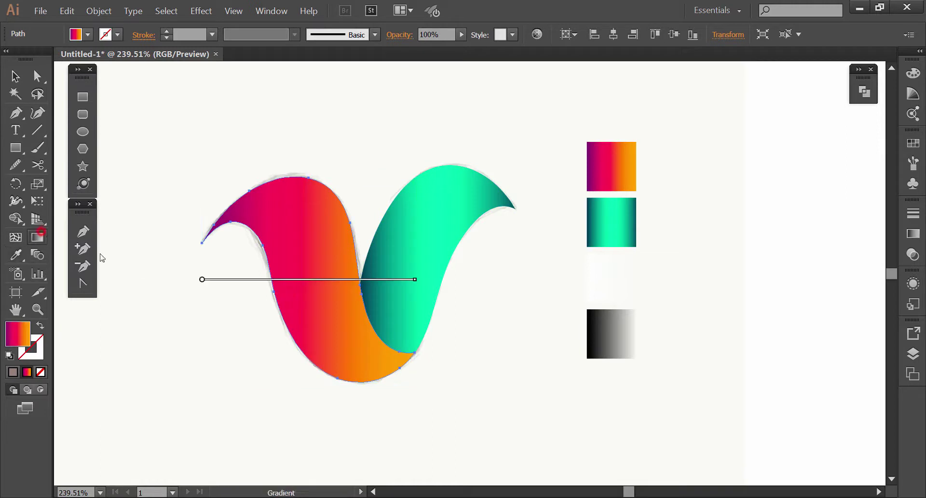
{"action": "left_click_drag", "start_coordinate": [395, 377], "coordinate": [272, 164]}
{"action": "left_click_drag", "start_coordinate": [252, 186], "coordinate": [247, 188]}
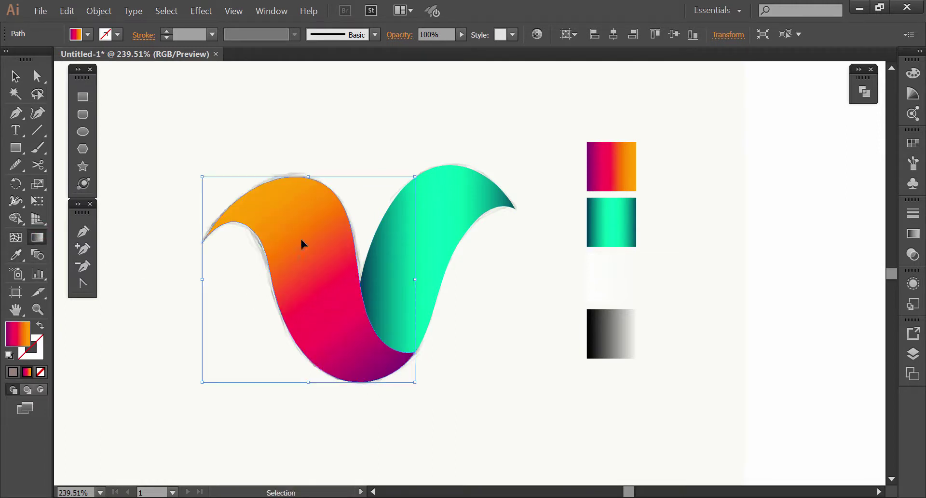
Angle the teal gradient diagonally up the right ribbon toward its tip.
{"action": "left_click", "coordinate": [376, 275], "text": "ctrl"}
{"action": "left_click_drag", "start_coordinate": [369, 334], "coordinate": [476, 177]}
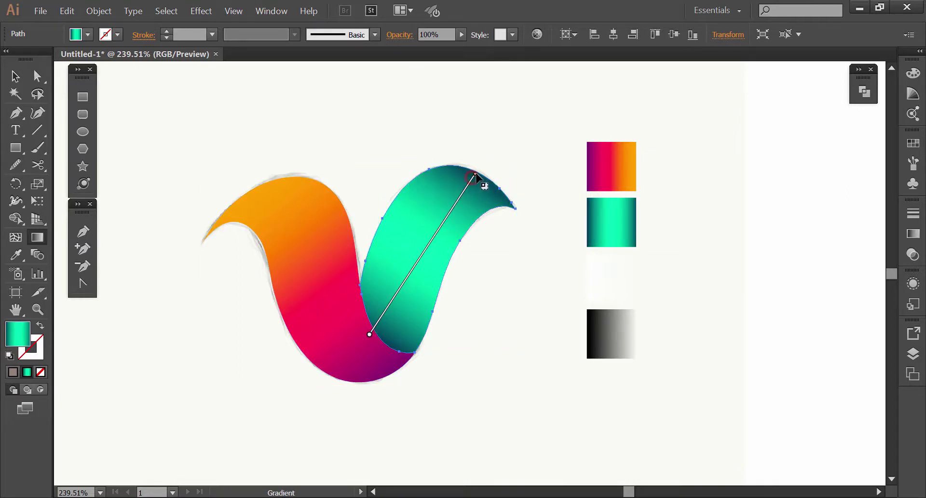
{"action": "left_click", "coordinate": [496, 287], "text": "ctrl"}
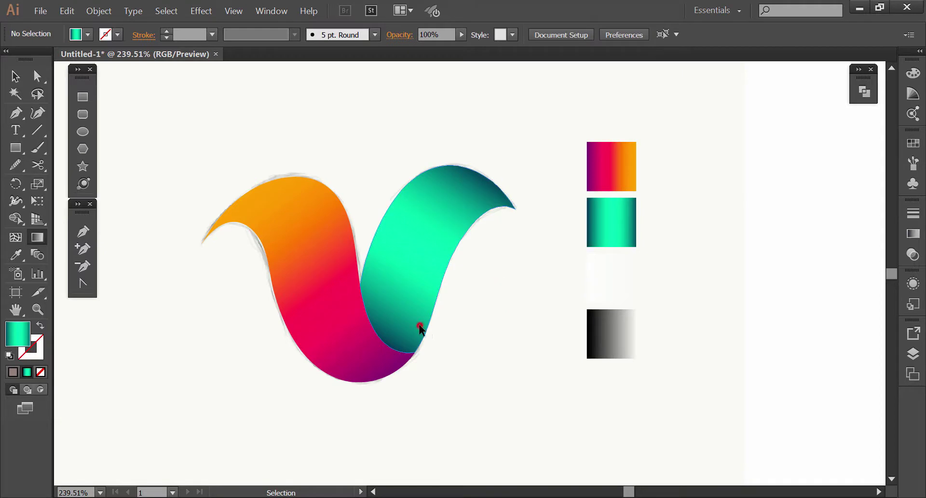
{"action": "left_click", "coordinate": [419, 324], "text": "ctrl"}
{"action": "mouse_move", "coordinate": [363, 340]}
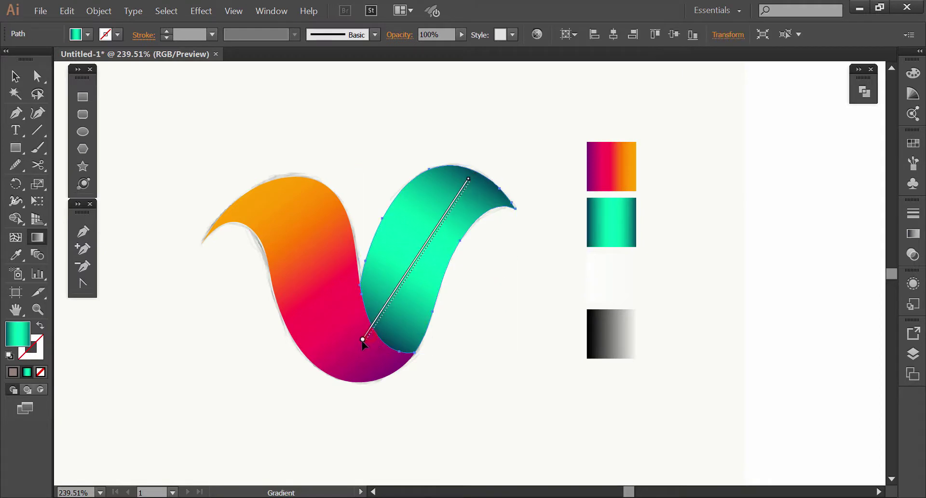
{"action": "left_click_drag", "start_coordinate": [451, 208], "coordinate": [441, 222]}
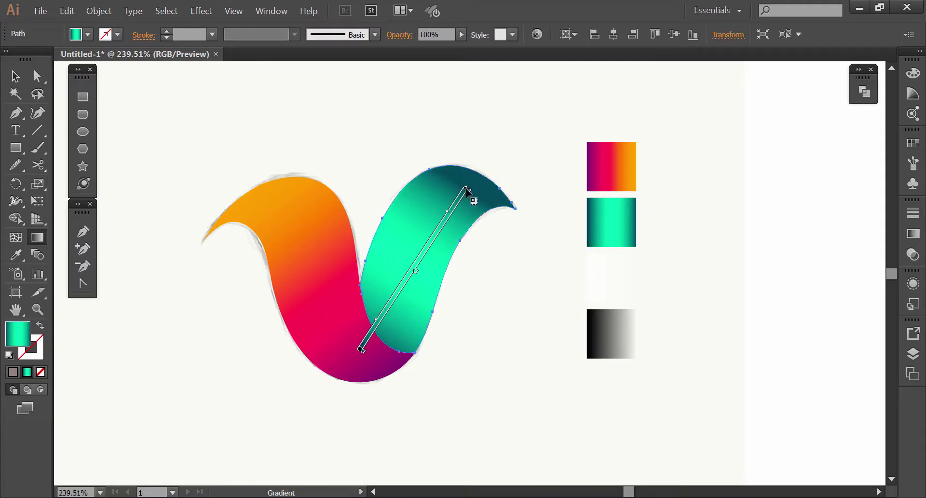
{"action": "mouse_move", "coordinate": [466, 190]}
{"action": "left_mouse_down"}
{"action": "mouse_move", "coordinate": [481, 173]}
{"action": "mouse_move", "coordinate": [473, 173]}
{"action": "left_mouse_up"}
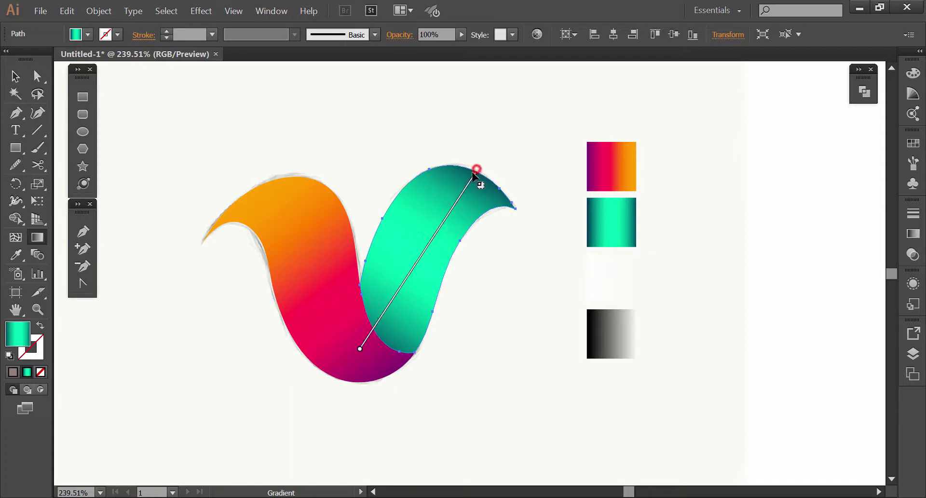
{"action": "key", "text": "v"}
{"action": "left_click", "coordinate": [518, 144]}
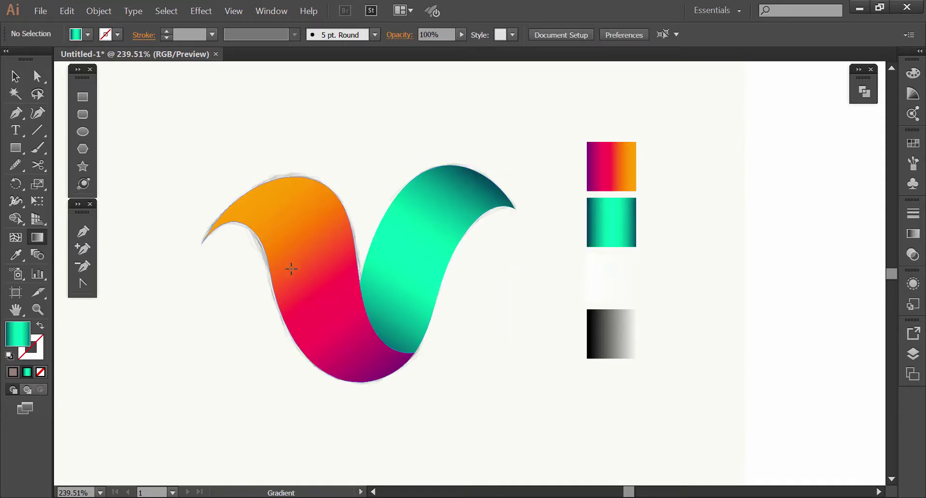
Lower the orange-pink left ribbon to 45% opacity and sample white as the fill.
{"action": "left_click", "coordinate": [16, 254]}
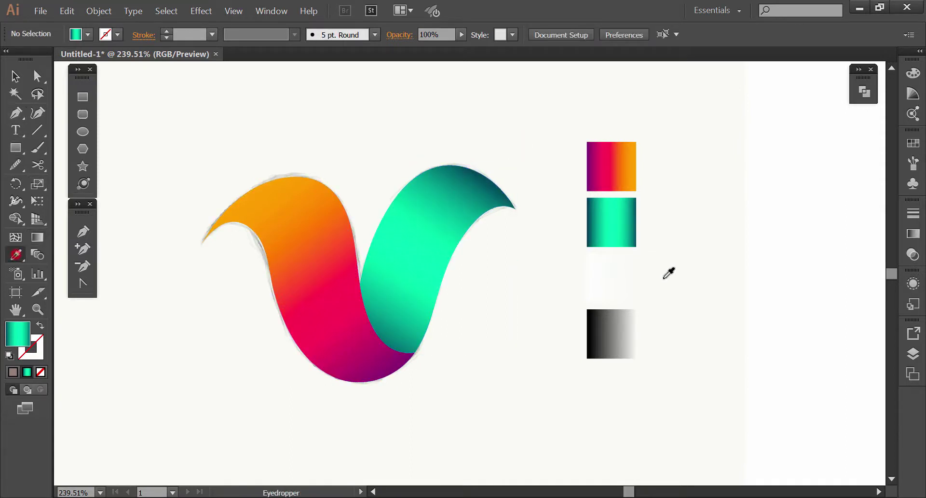
{"action": "left_click", "coordinate": [621, 279]}
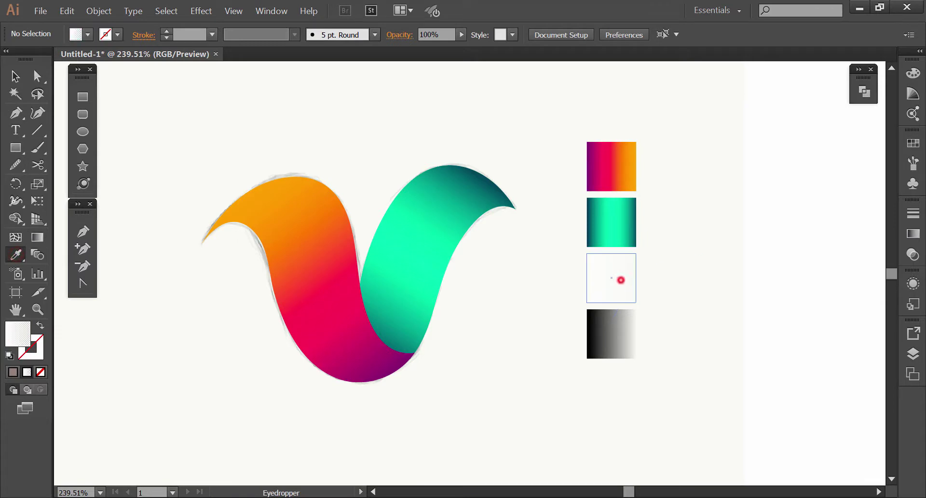
{"action": "left_click", "coordinate": [82, 231]}
{"action": "left_click", "coordinate": [326, 293], "text": "ctrl"}
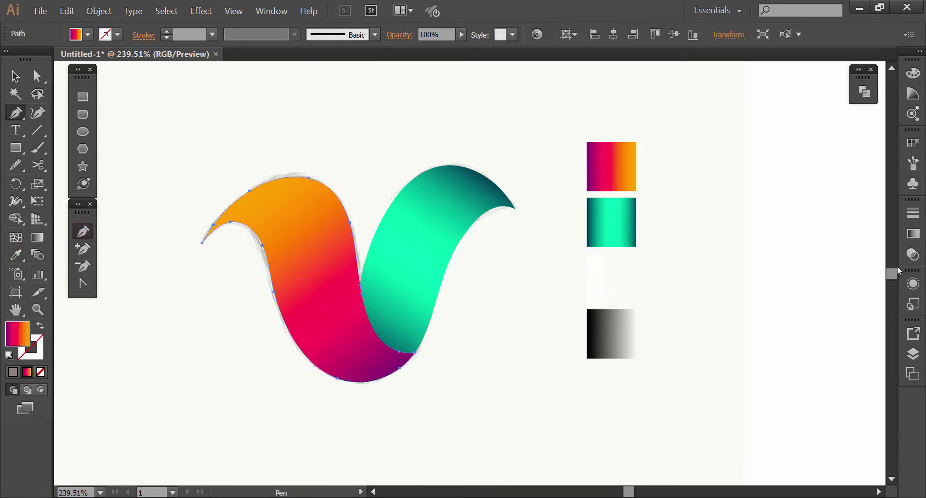
{"action": "left_click", "coordinate": [908, 257]}
{"action": "left_click", "coordinate": [881, 222]}
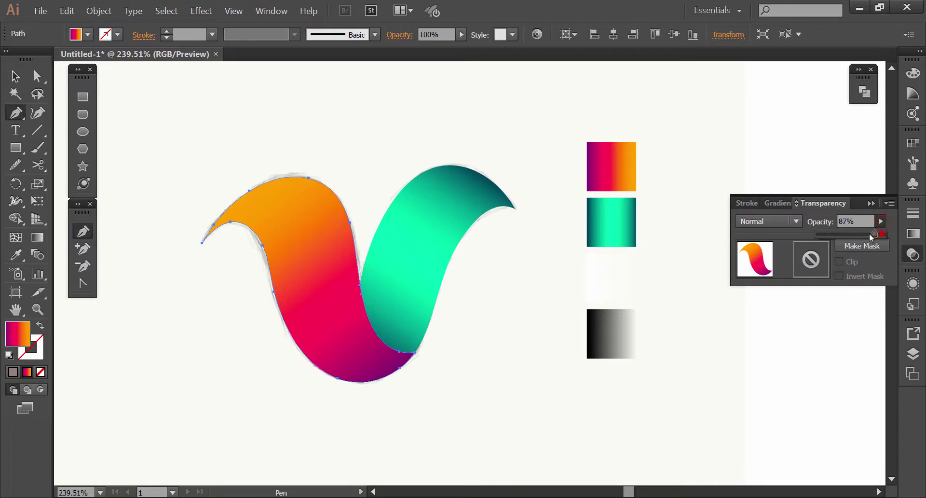
{"action": "left_click_drag", "start_coordinate": [872, 236], "coordinate": [847, 236]}
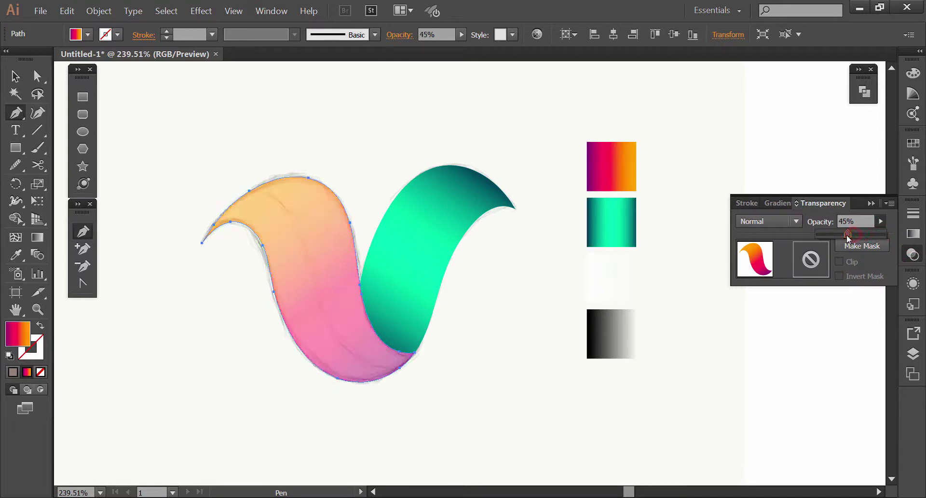
{"action": "left_click", "coordinate": [247, 295], "text": "ctrl"}
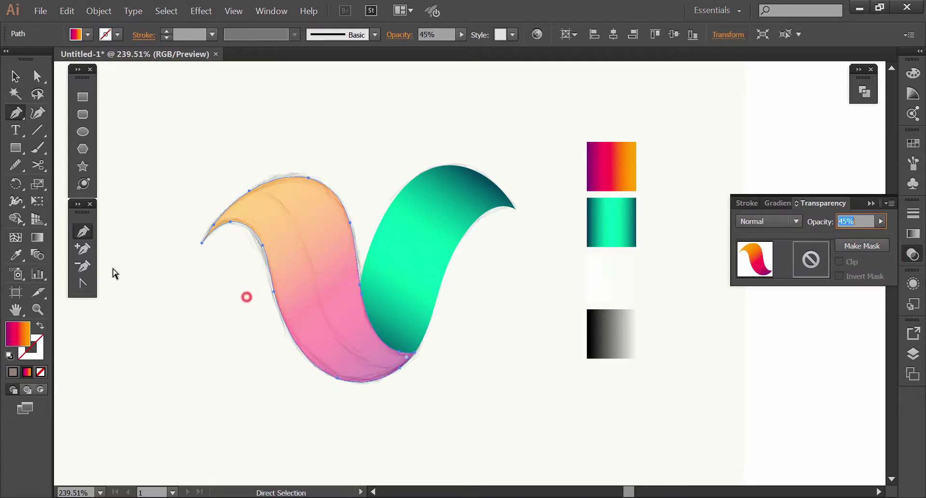
{"action": "left_click", "coordinate": [123, 270], "text": "ctrl"}
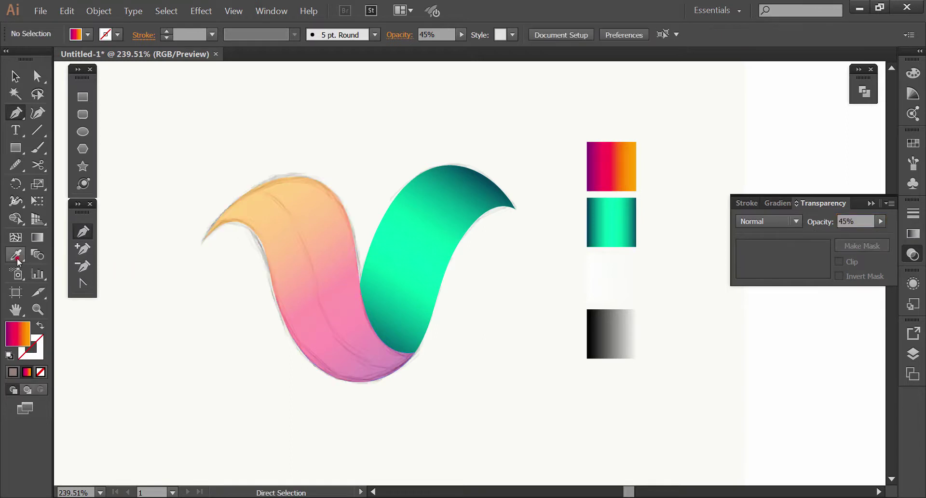
{"action": "key", "text": "i"}
{"action": "left_click", "coordinate": [612, 271]}
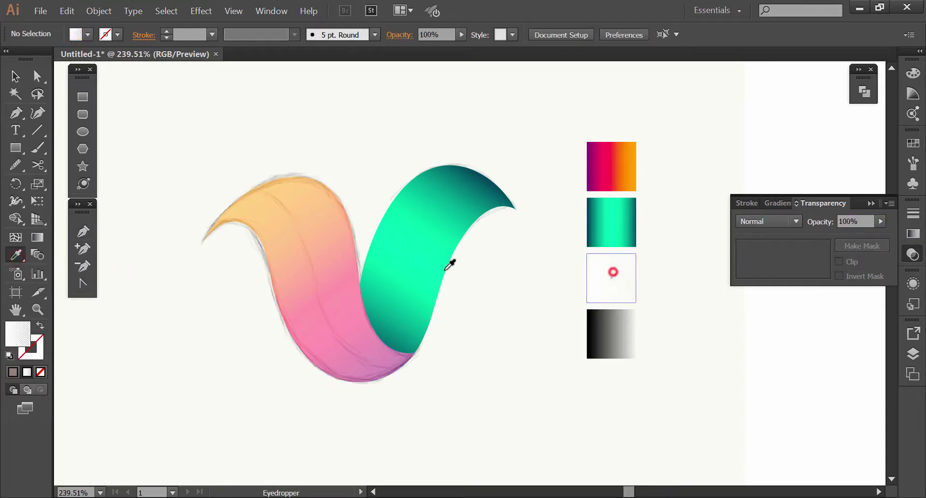
Draw a curved open path down the left ribbon's middle to the V's bottom, swapping fill and stroke.
{"action": "left_click", "coordinate": [88, 233]}
{"action": "left_click", "coordinate": [238, 182]}
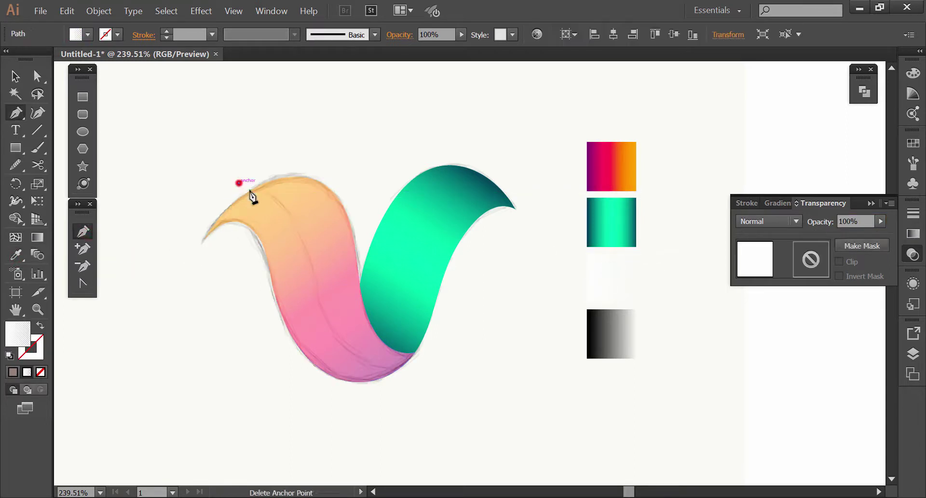
{"action": "left_click_drag", "start_coordinate": [318, 292], "coordinate": [348, 418]}
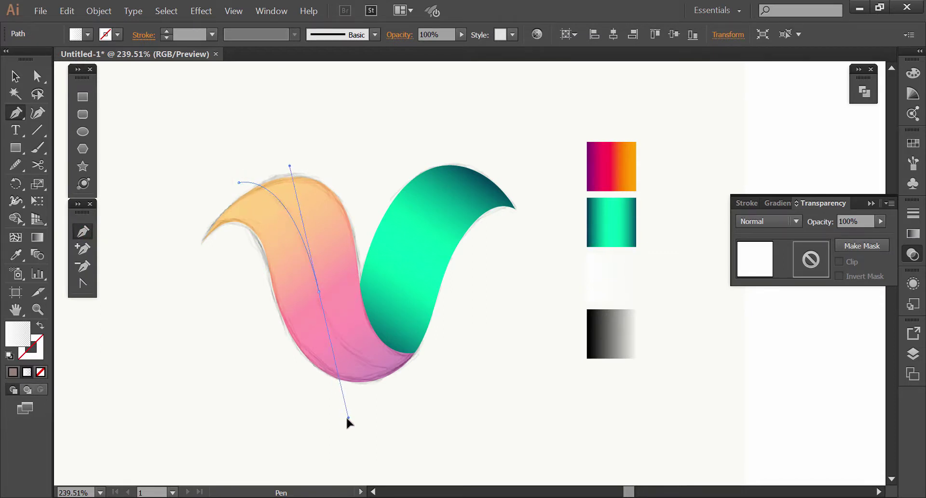
{"action": "left_click", "coordinate": [318, 292]}
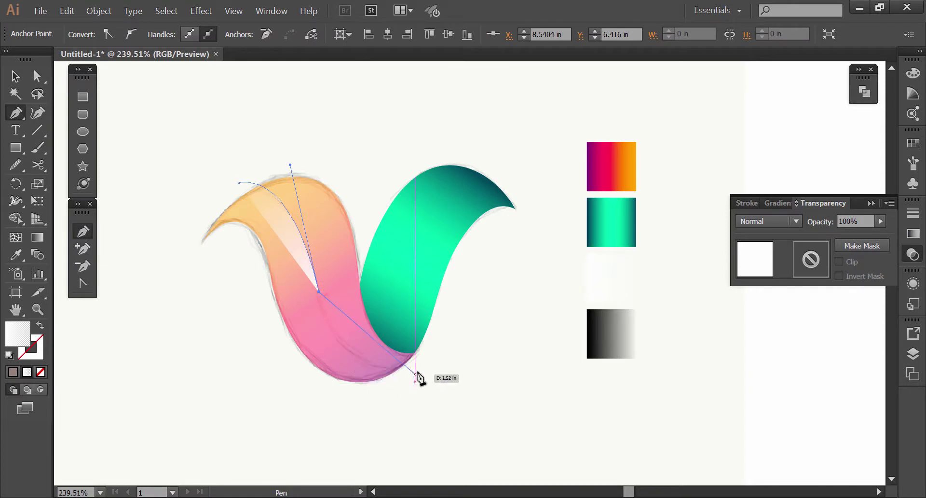
{"action": "mouse_move", "coordinate": [414, 365]}
{"action": "left_mouse_down"}
{"action": "mouse_move", "coordinate": [497, 347]}
{"action": "mouse_move", "coordinate": [486, 358]}
{"action": "mouse_move", "coordinate": [438, 348]}
{"action": "mouse_move", "coordinate": [530, 312]}
{"action": "left_mouse_up"}
{"action": "key", "text": "ctrl+z"}
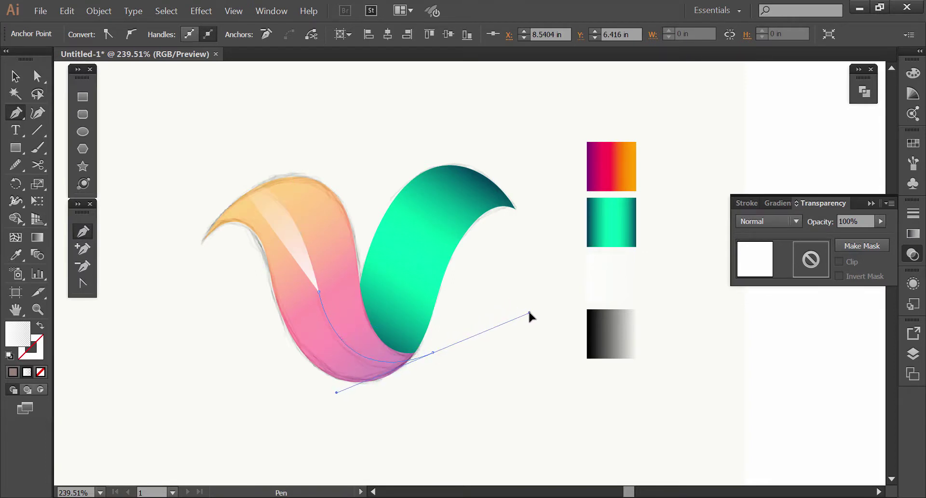
{"action": "left_click", "coordinate": [433, 352]}
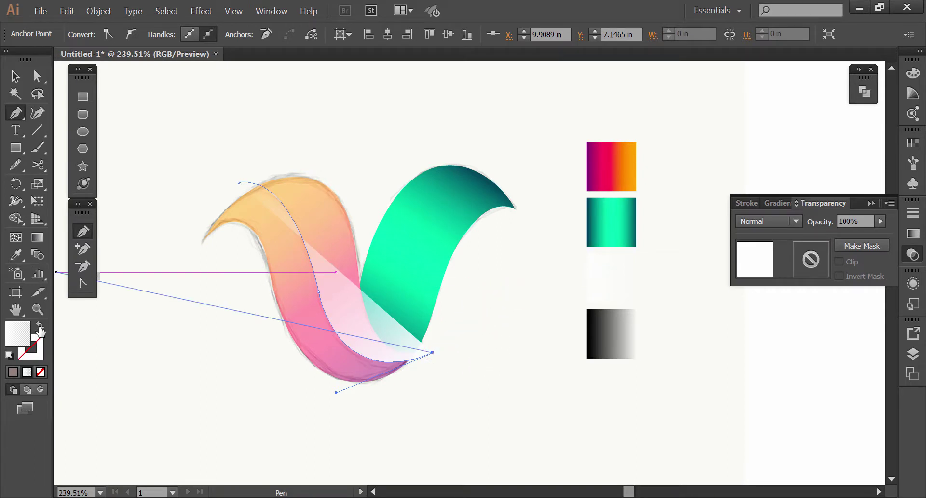
{"action": "left_click", "coordinate": [40, 328]}
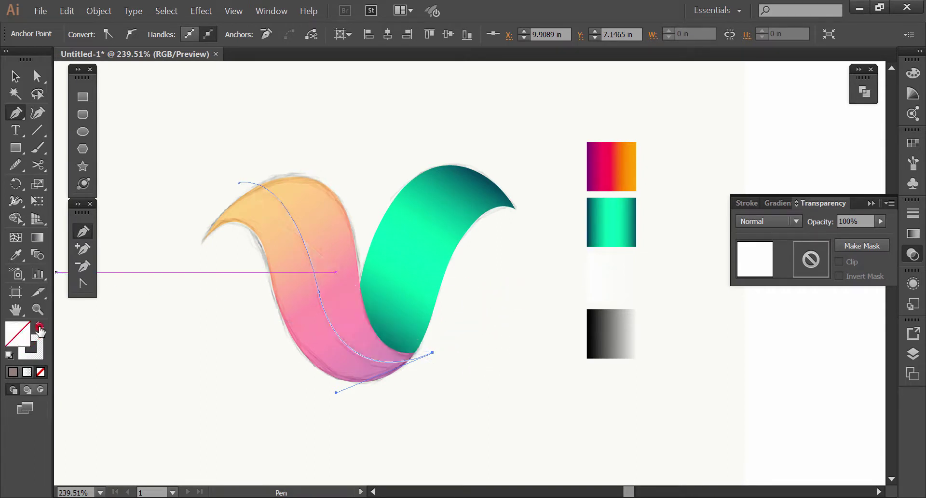
{"action": "left_click", "coordinate": [16, 164]}
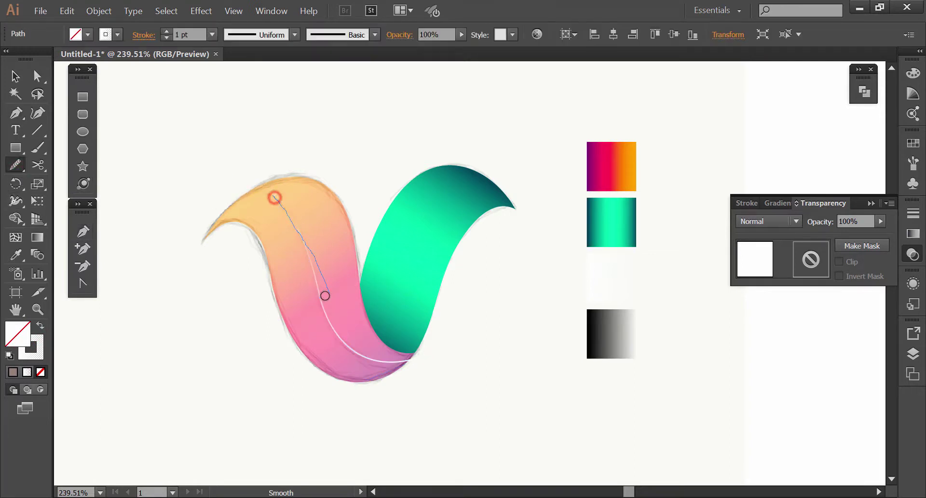
Smooth the white line, drag its top anchor further left, then smooth its top again.
{"action": "left_click_drag", "start_coordinate": [274, 197], "coordinate": [310, 253]}
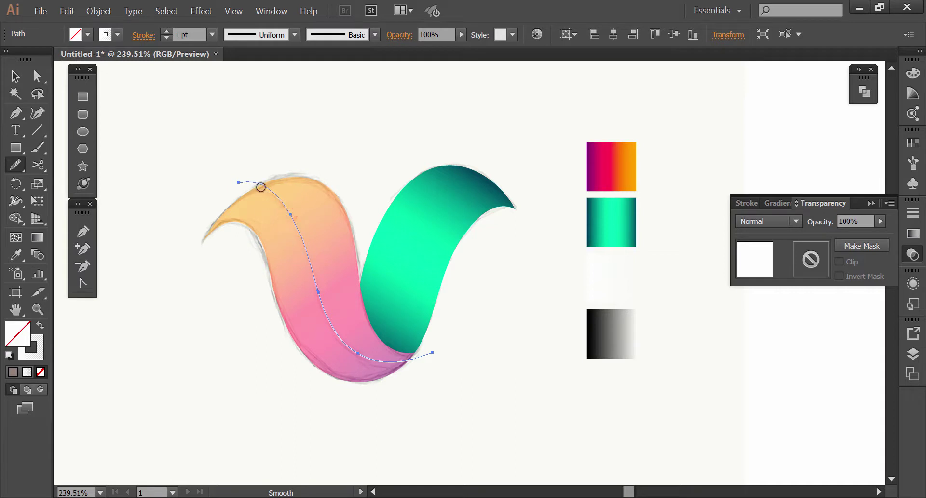
{"action": "left_click_drag", "start_coordinate": [350, 346], "coordinate": [401, 366]}
{"action": "left_click", "coordinate": [15, 76]}
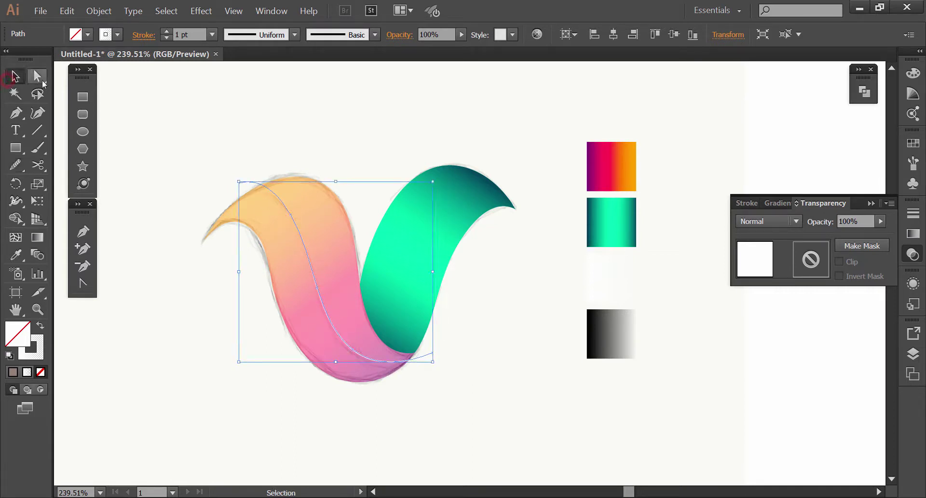
{"action": "left_click", "coordinate": [37, 76]}
{"action": "left_click_drag", "start_coordinate": [238, 183], "coordinate": [230, 184]}
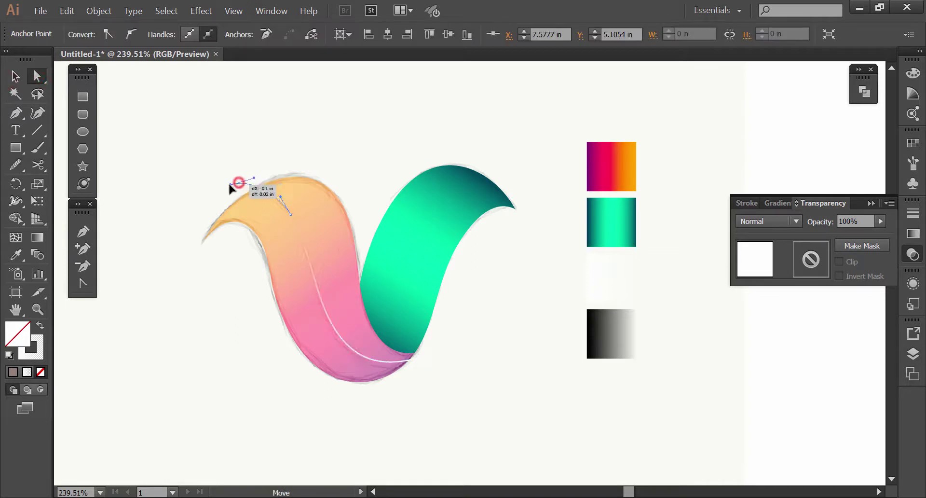
{"action": "left_click", "coordinate": [16, 165]}
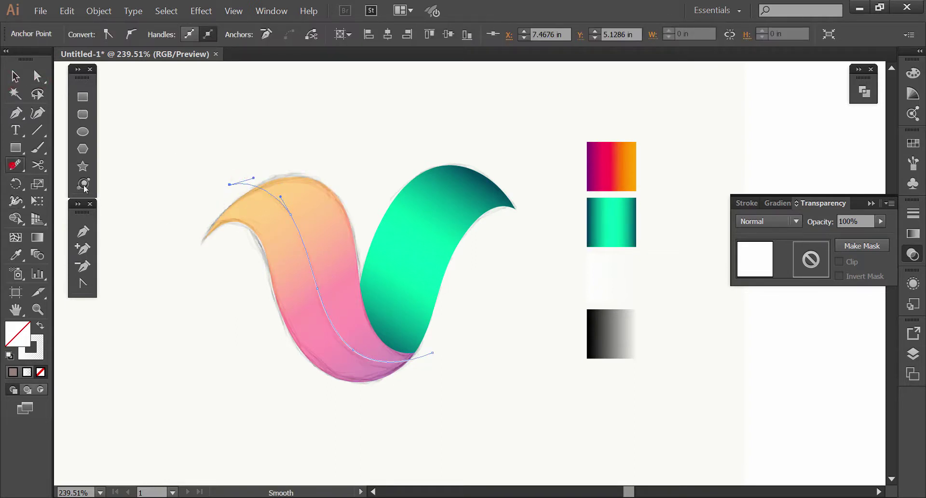
{"action": "left_click_drag", "start_coordinate": [283, 206], "coordinate": [304, 238]}
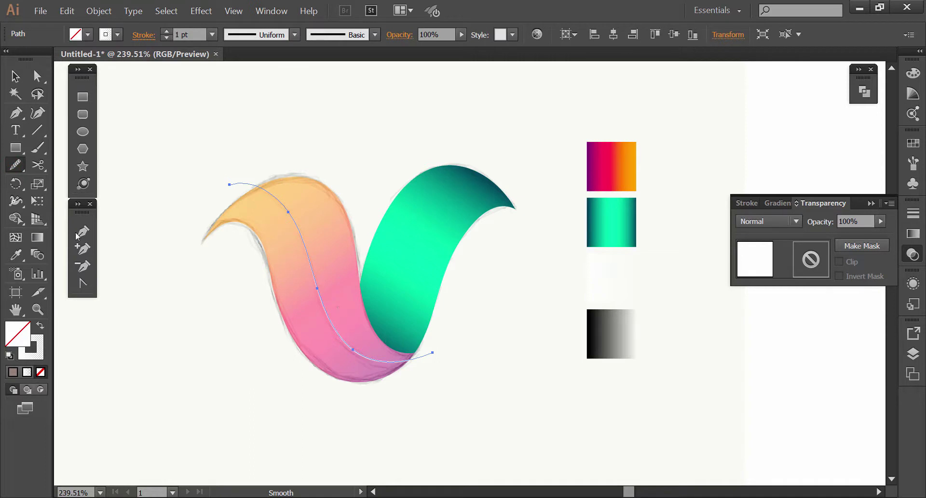
{"action": "left_click", "coordinate": [15, 76]}
{"action": "left_click", "coordinate": [265, 275]}
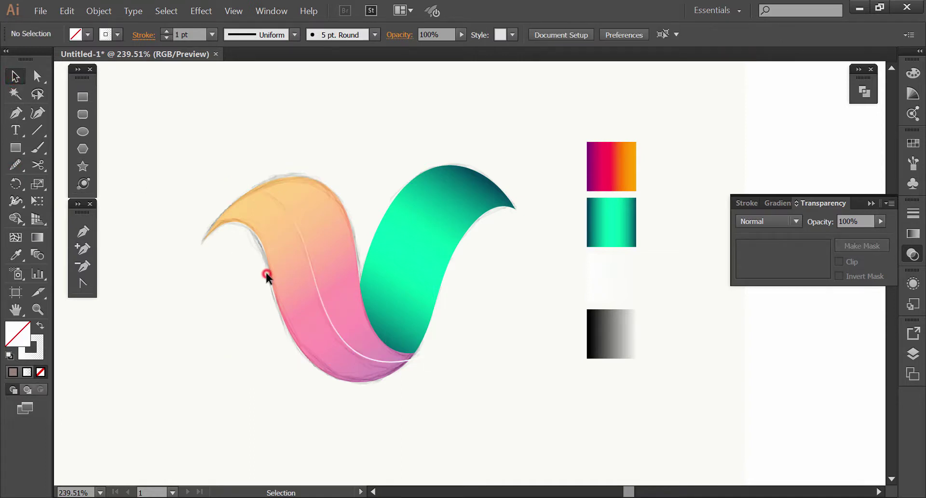
Restore the left ribbon to 100% opacity and Alt-drag a copy with its white line leftward.
{"action": "left_click", "coordinate": [284, 279]}
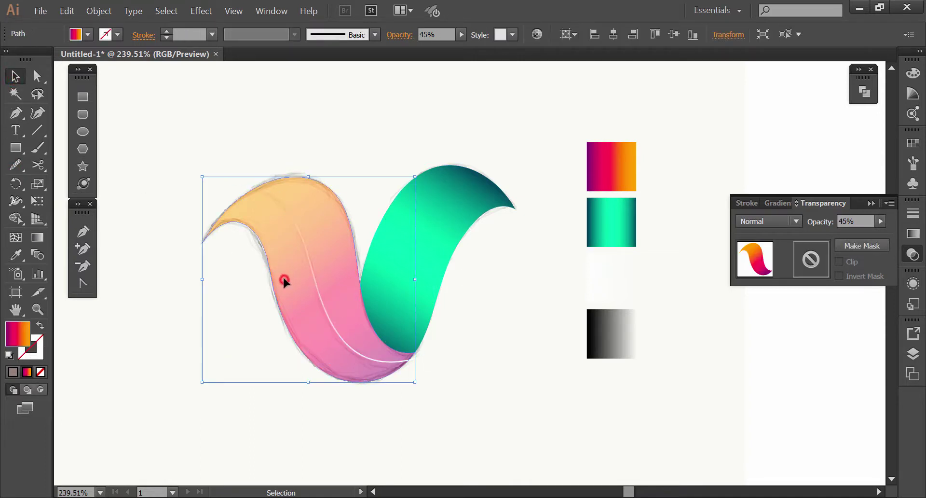
{"action": "left_click", "coordinate": [880, 220]}
{"action": "left_click_drag", "start_coordinate": [859, 235], "coordinate": [885, 236]}
{"action": "left_click", "coordinate": [246, 337]}
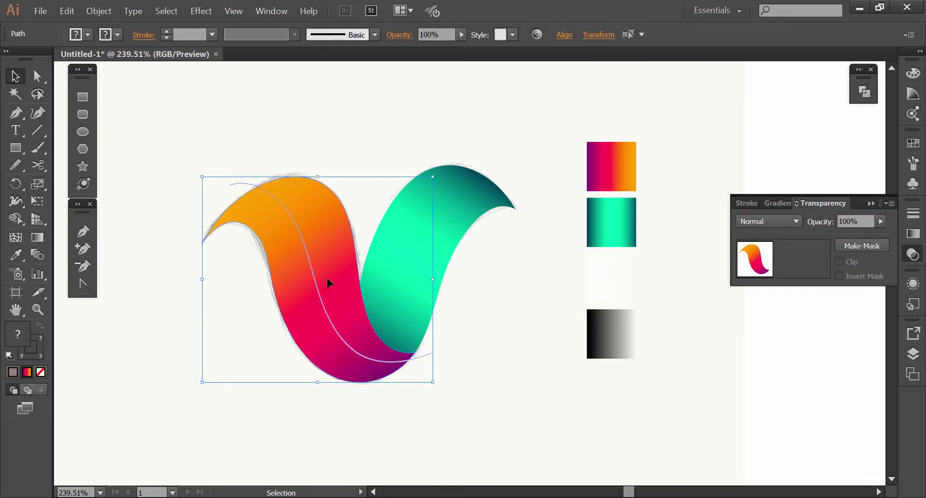
{"action": "mouse_move", "coordinate": [327, 283]}
{"action": "left_mouse_down"}
{"action": "mouse_move", "coordinate": [487, 290]}
{"action": "mouse_move", "coordinate": [193, 321]}
{"action": "mouse_move", "coordinate": [293, 330]}
{"action": "mouse_move", "coordinate": [262, 336]}
{"action": "left_mouse_up"}
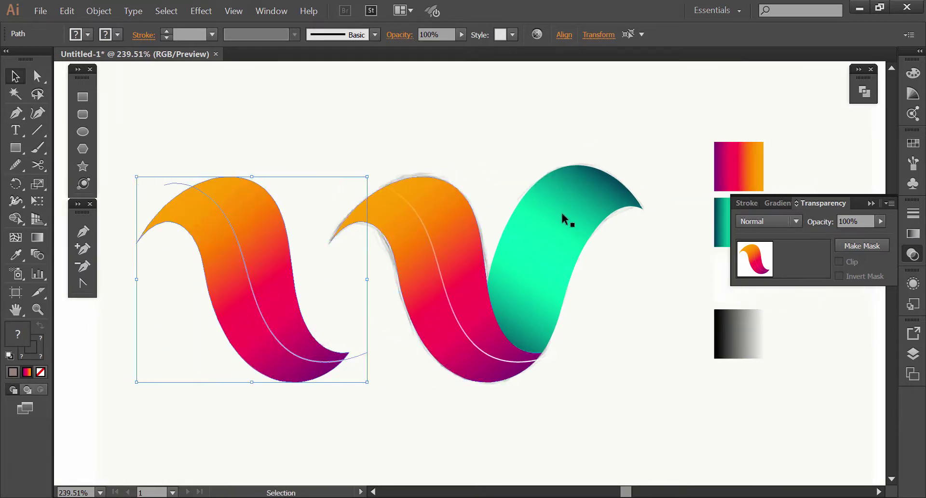
Try Minus Front on the ribbon copy, undo it, then try Shape Builder merges.
{"action": "left_click", "coordinate": [864, 91]}
{"action": "left_click", "coordinate": [718, 114]}
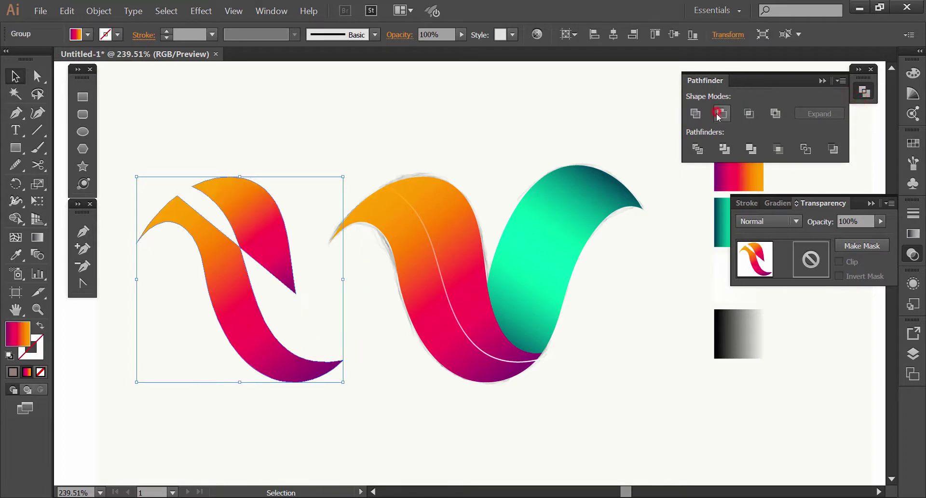
{"action": "key", "text": "ctrl+z"}
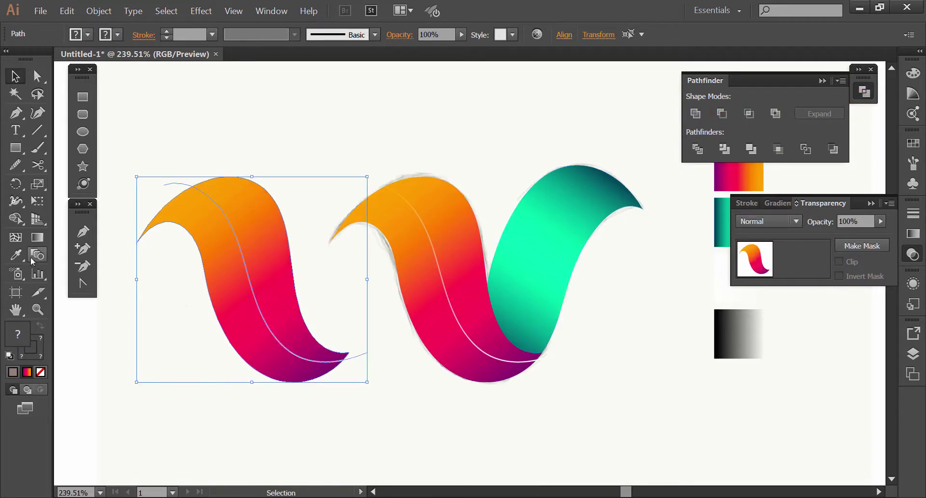
{"action": "left_click", "coordinate": [12, 225]}
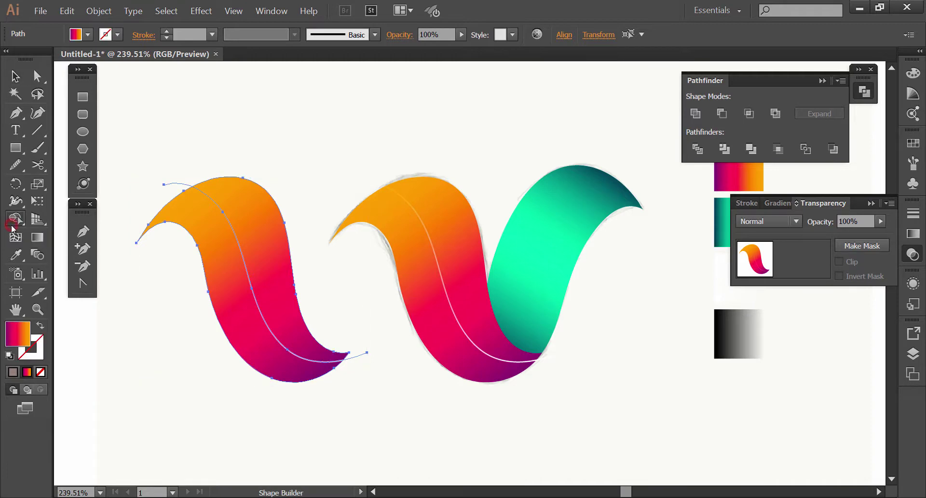
{"action": "left_click", "coordinate": [224, 256]}
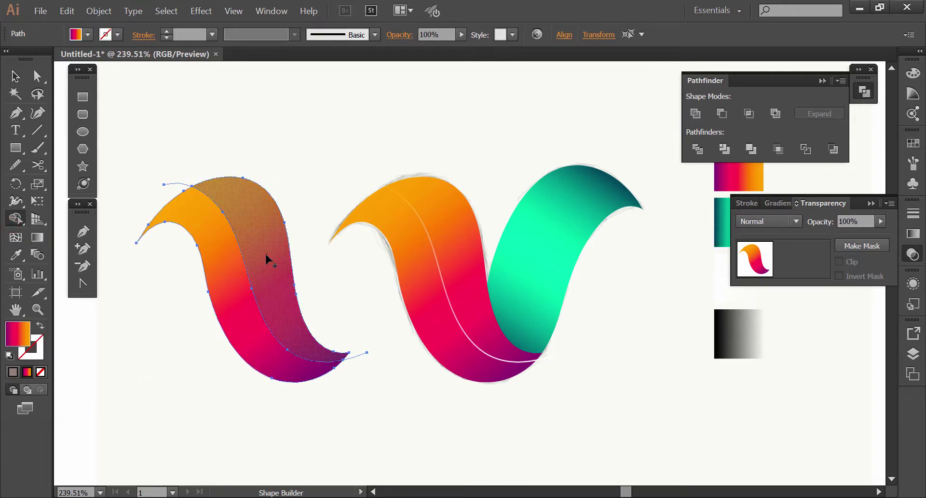
{"action": "left_click", "coordinate": [266, 254]}
Select the ribbon copy with its curved line and apply Pathfinder Divide.
{"action": "left_click", "coordinate": [14, 76]}
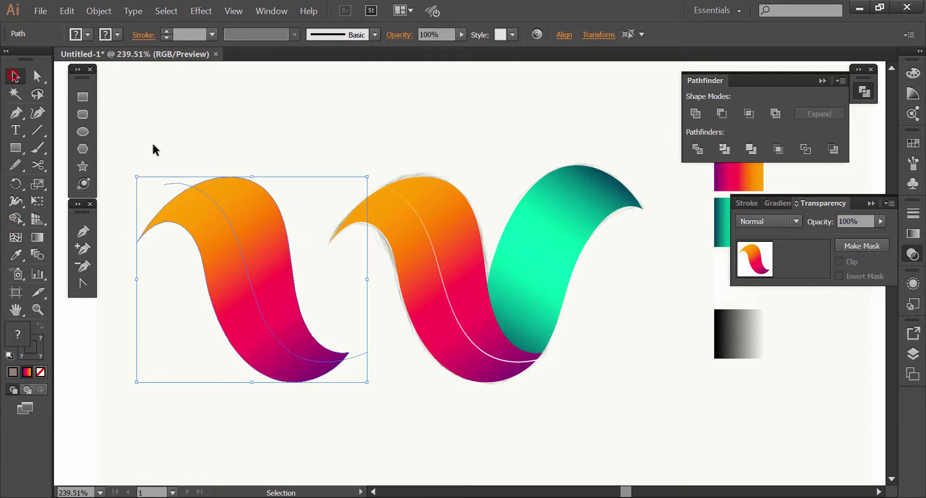
{"action": "left_click", "coordinate": [174, 183]}
{"action": "left_click", "coordinate": [376, 355]}
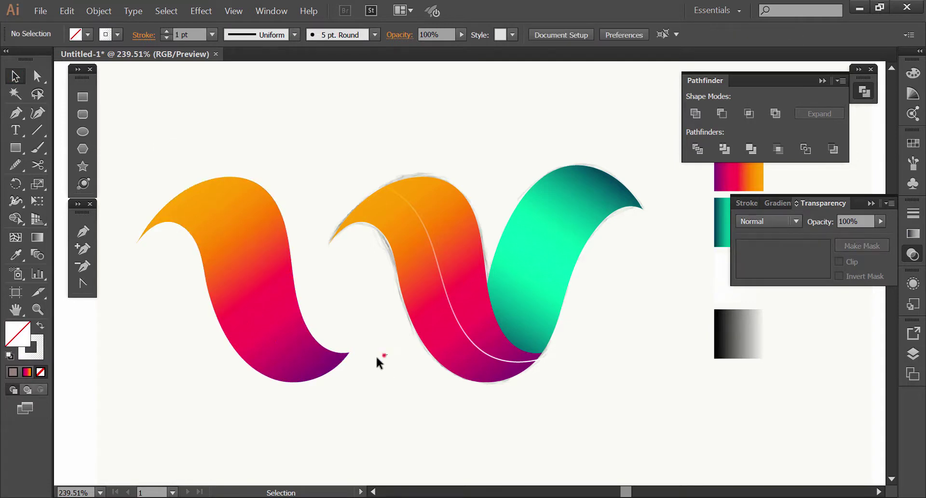
{"action": "left_click_drag", "start_coordinate": [377, 357], "coordinate": [348, 367]}
{"action": "left_click", "coordinate": [354, 363], "text": "ctrl"}
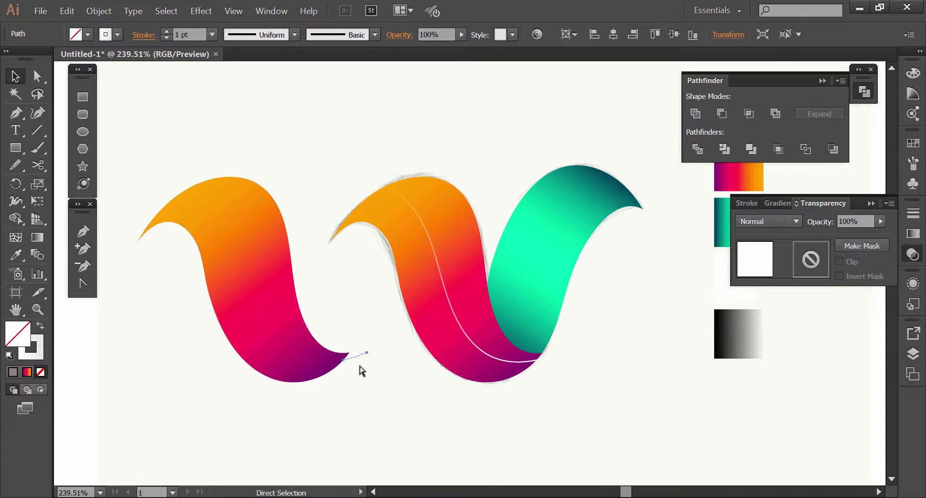
{"action": "left_click", "coordinate": [382, 371], "text": "shift"}
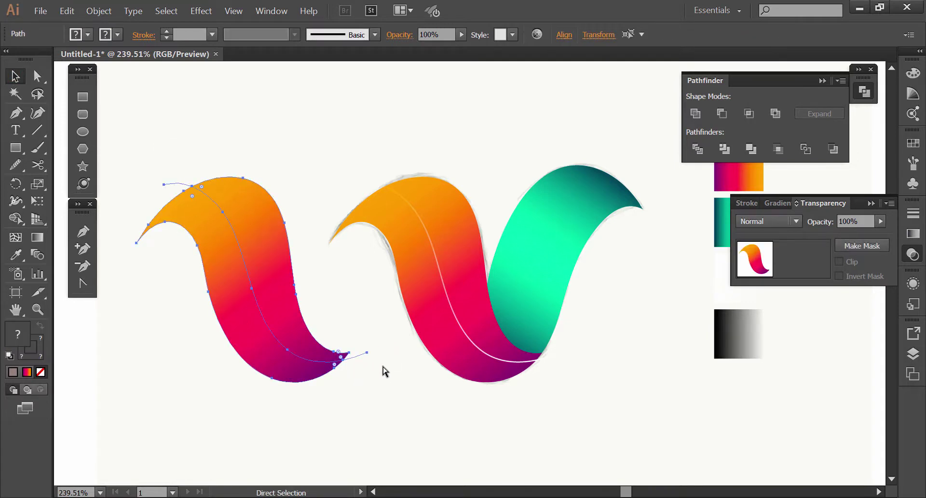
{"action": "left_click", "coordinate": [358, 392]}
{"action": "left_click_drag", "start_coordinate": [191, 385], "coordinate": [322, 275]}
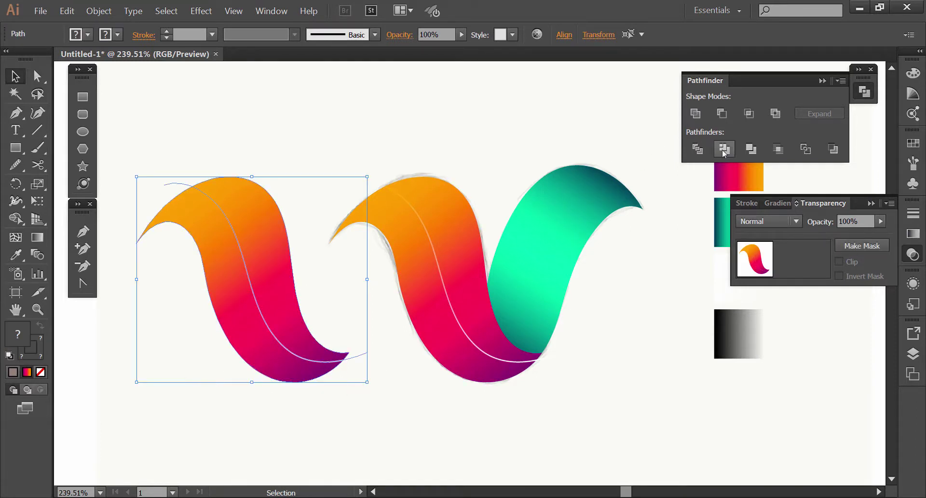
{"action": "left_click", "coordinate": [698, 150]}
Ungroup the divided ribbon and test-move both pieces, undoing each move.
{"action": "right_click", "coordinate": [256, 279]}
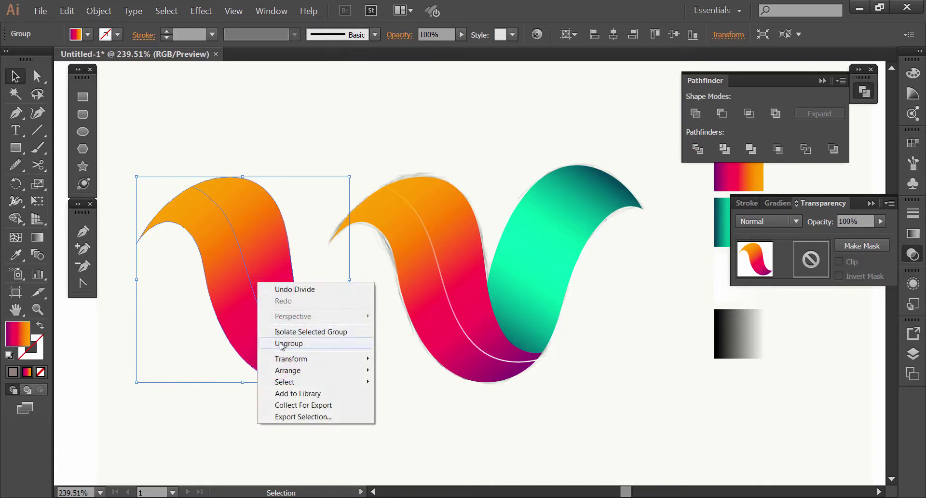
{"action": "left_click", "coordinate": [281, 343]}
{"action": "left_click", "coordinate": [182, 333]}
{"action": "left_click_drag", "start_coordinate": [227, 310], "coordinate": [184, 323]}
{"action": "key", "text": "ctrl+z"}
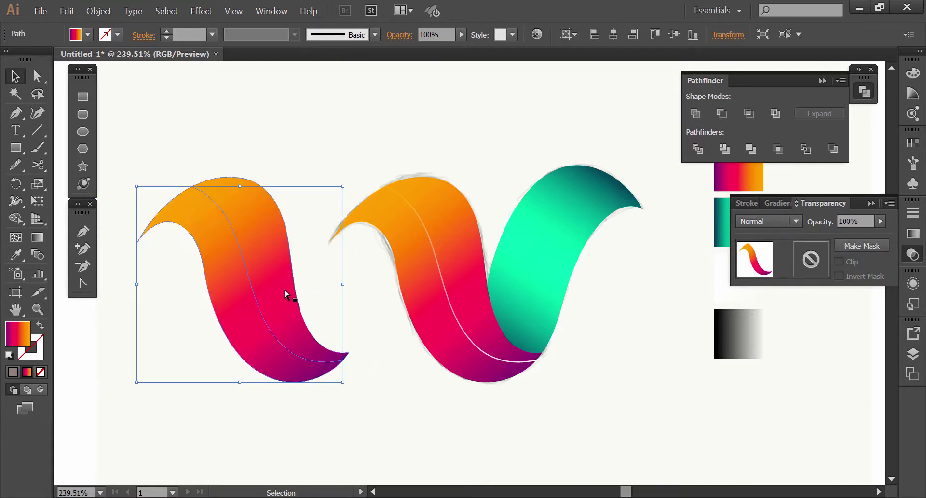
{"action": "left_click", "coordinate": [285, 289]}
{"action": "left_click_drag", "start_coordinate": [284, 319], "coordinate": [305, 316]}
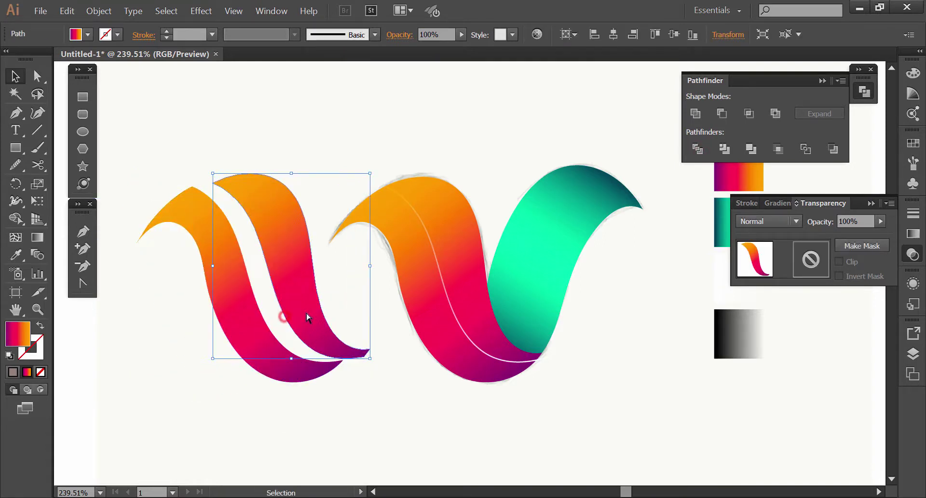
{"action": "key", "text": "ctrl+z"}
{"action": "left_click_drag", "start_coordinate": [161, 364], "coordinate": [301, 311]}
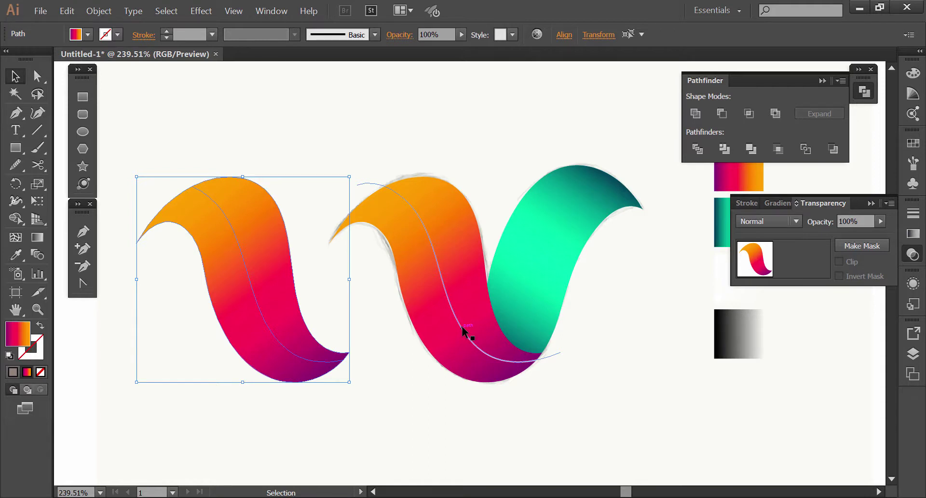
Delete the V's white line and lay the divided ribbon over the orange-pink ribbon.
{"action": "left_click_drag", "start_coordinate": [461, 325], "coordinate": [600, 325]}
{"action": "key", "text": "Delete"}
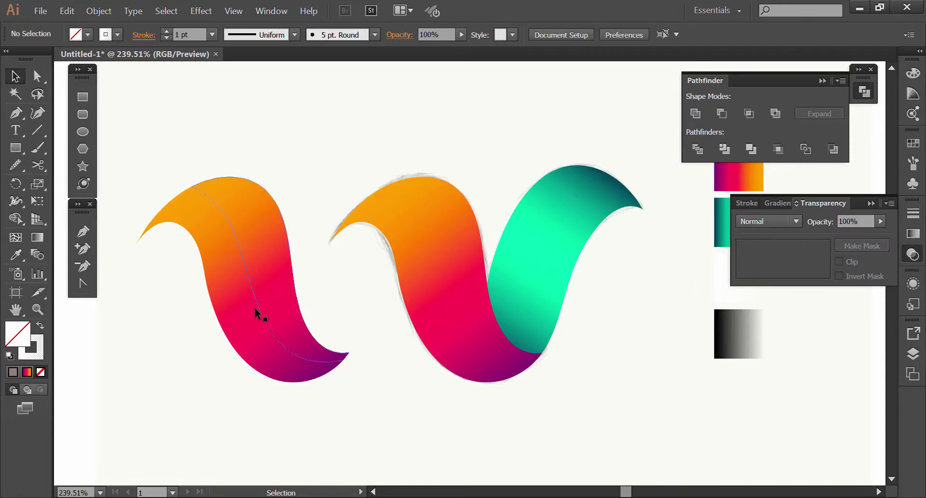
{"action": "left_click_drag", "start_coordinate": [260, 299], "coordinate": [452, 285]}
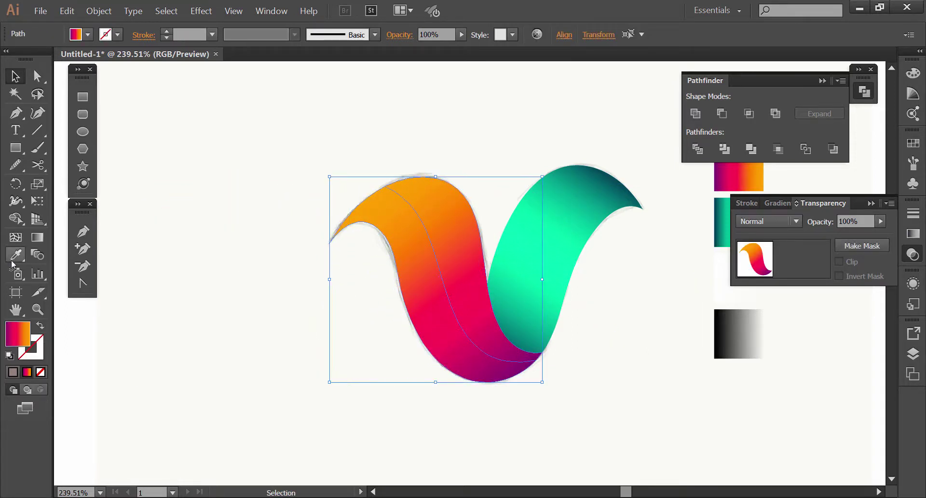
Eyedrop the black-to-white gradient onto the outer piece and the light gradient onto the middle wave.
{"action": "left_click", "coordinate": [273, 302]}
{"action": "left_click", "coordinate": [430, 303]}
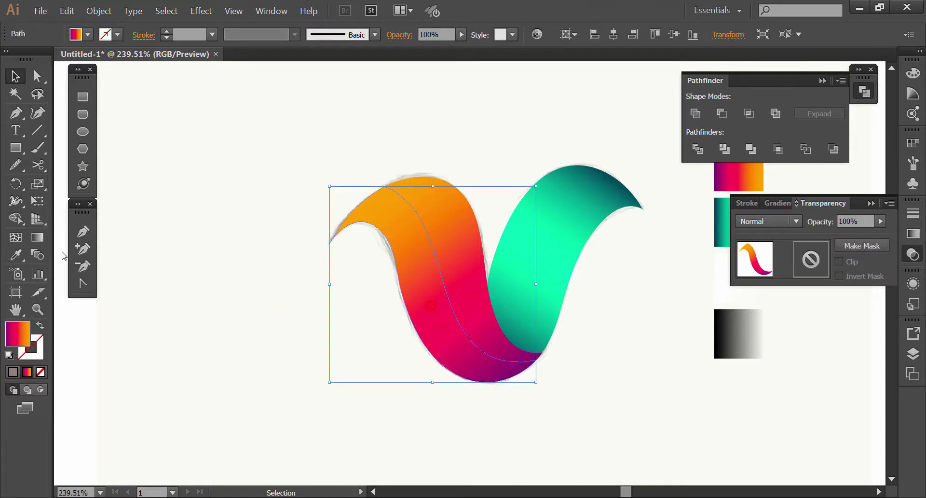
{"action": "left_click", "coordinate": [10, 255]}
{"action": "left_click_drag", "start_coordinate": [583, 320], "coordinate": [430, 311]}
{"action": "left_click", "coordinate": [580, 341]}
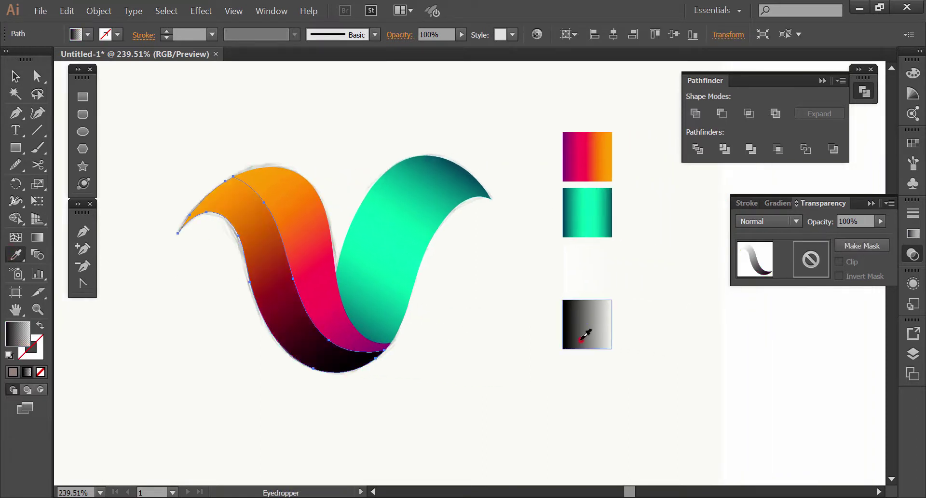
{"action": "left_click", "coordinate": [317, 284], "text": "ctrl"}
{"action": "left_click", "coordinate": [570, 277]}
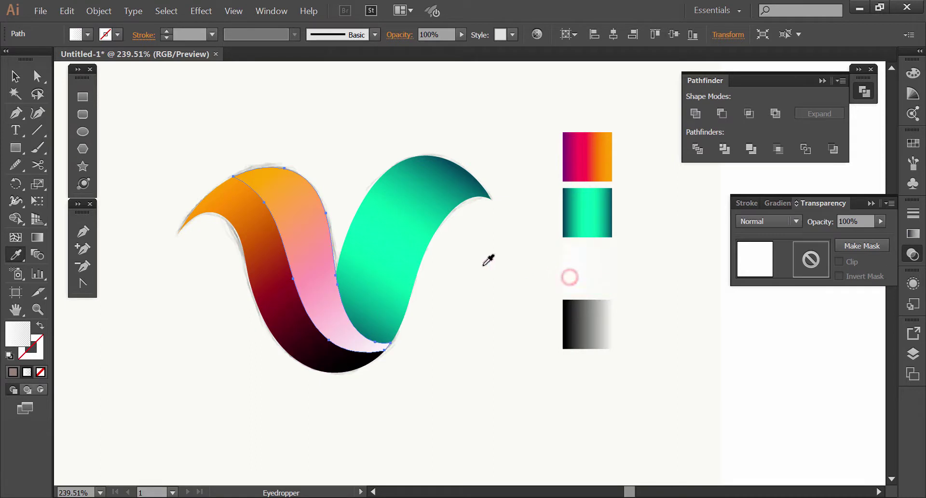
Run the middle wave's gradient from top to bottom, then adjust the left shading's gradient stop.
{"action": "left_click", "coordinate": [37, 237]}
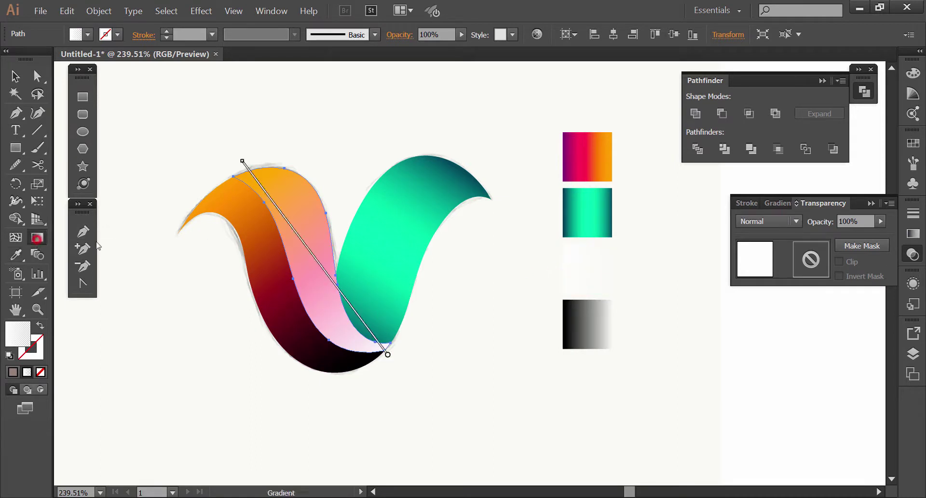
{"action": "left_click_drag", "start_coordinate": [255, 154], "coordinate": [374, 357]}
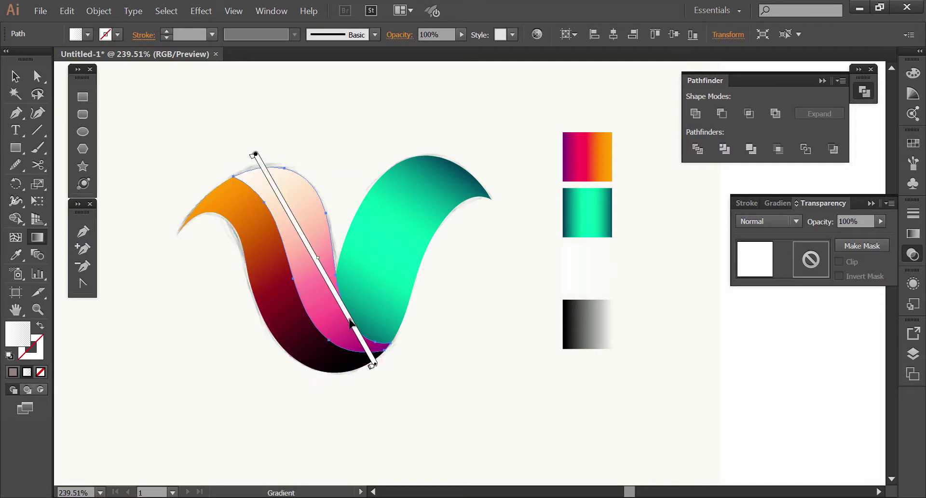
{"action": "left_click", "coordinate": [302, 346], "text": "ctrl"}
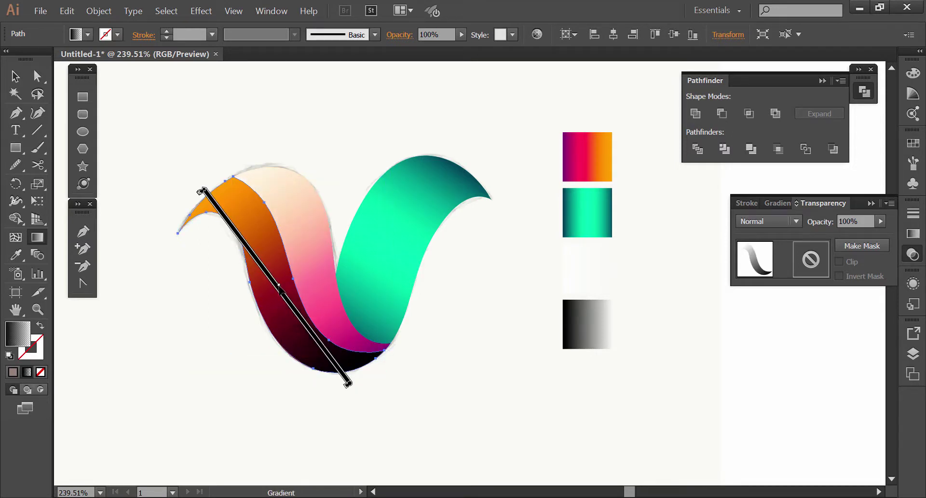
{"action": "left_click_drag", "start_coordinate": [291, 307], "coordinate": [296, 317]}
Redraw the left wave's gradient diagonally downward and shift its start point up-left.
{"action": "key", "text": "v"}
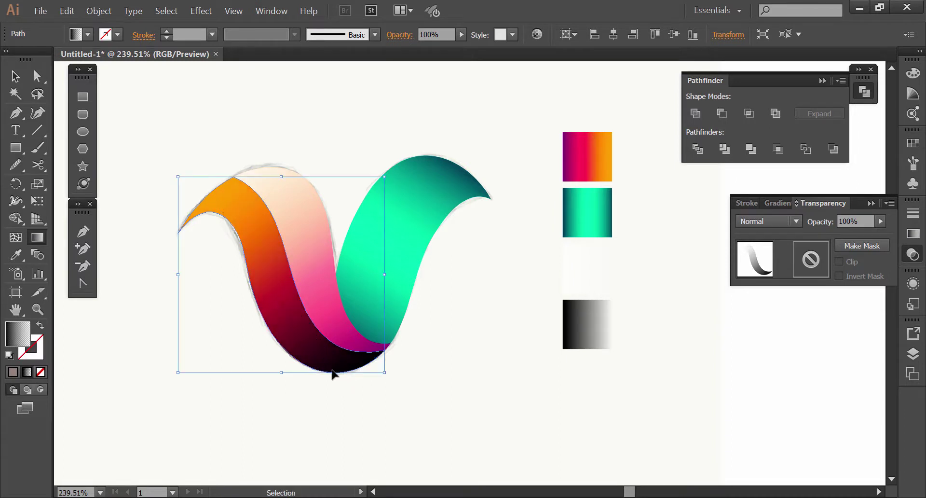
{"action": "key", "text": "g"}
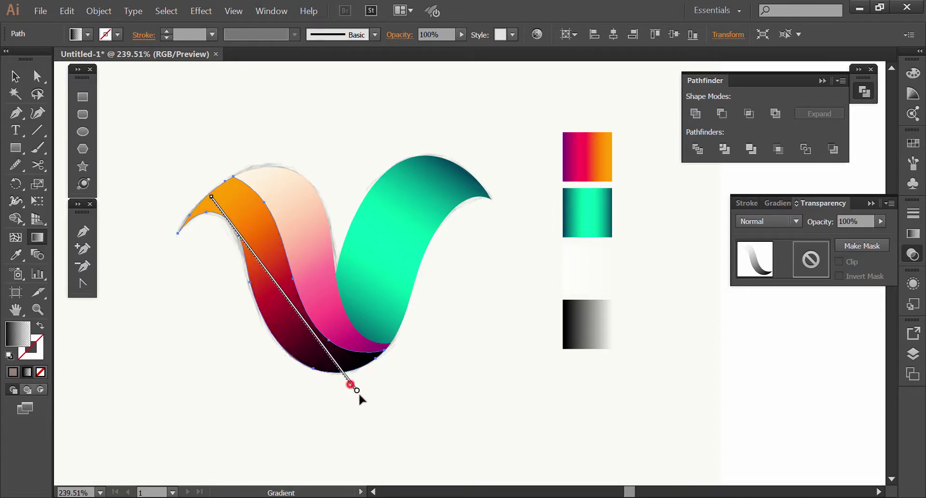
{"action": "left_click_drag", "start_coordinate": [219, 210], "coordinate": [360, 396]}
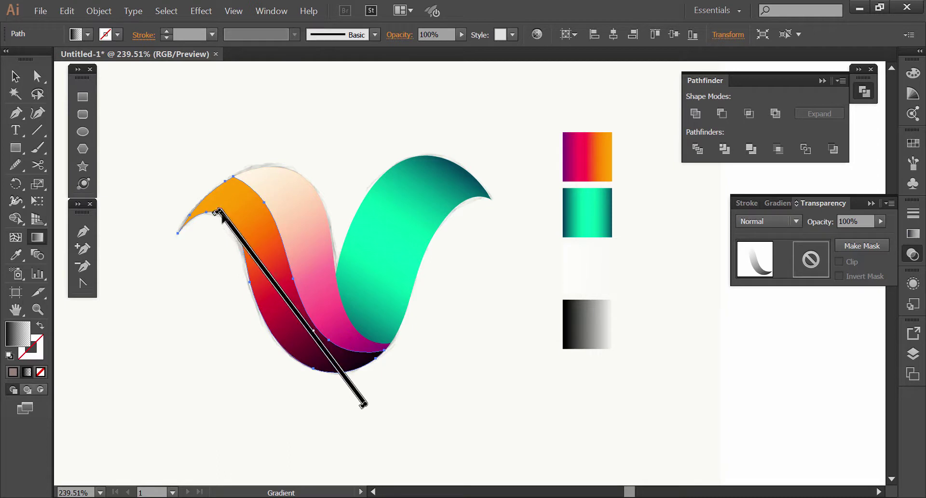
{"action": "left_click_drag", "start_coordinate": [219, 211], "coordinate": [208, 195]}
Set the left shading shape to Multiply blending at 47% opacity.
{"action": "left_click", "coordinate": [15, 76]}
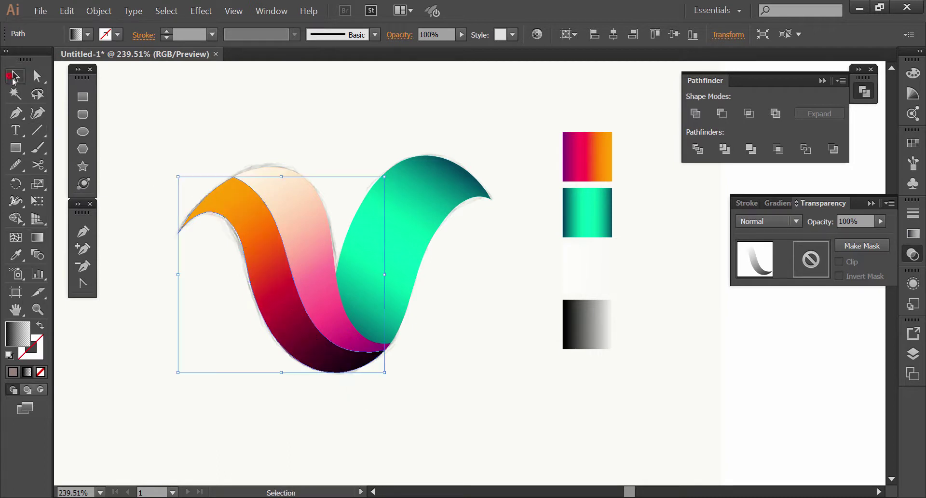
{"action": "left_click", "coordinate": [769, 221]}
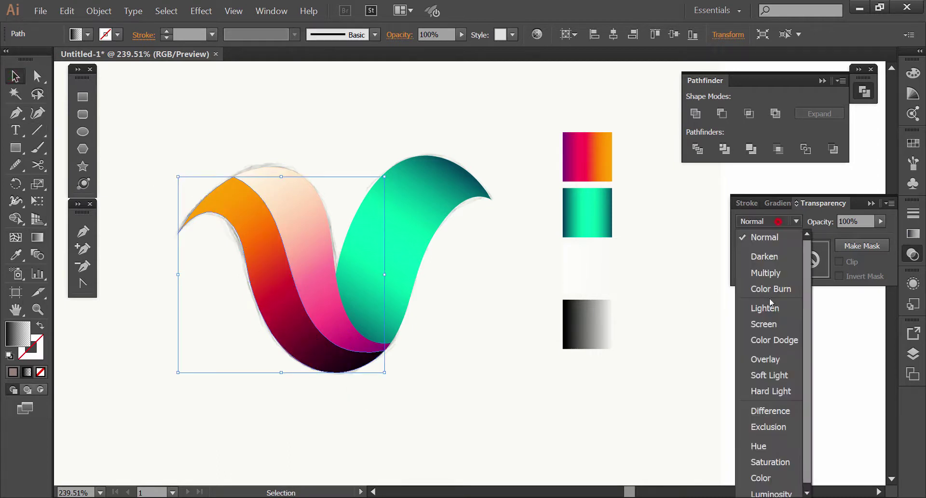
{"action": "left_click", "coordinate": [757, 253]}
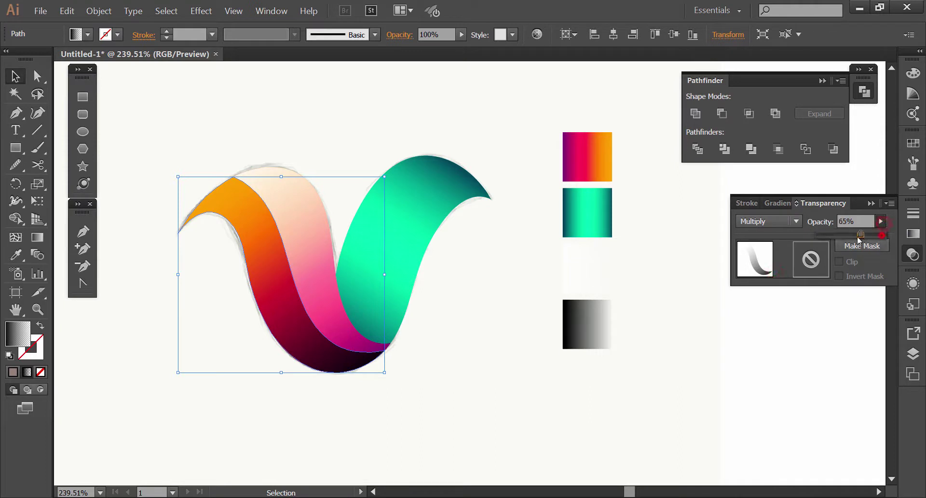
{"action": "left_click_drag", "start_coordinate": [858, 237], "coordinate": [857, 239]}
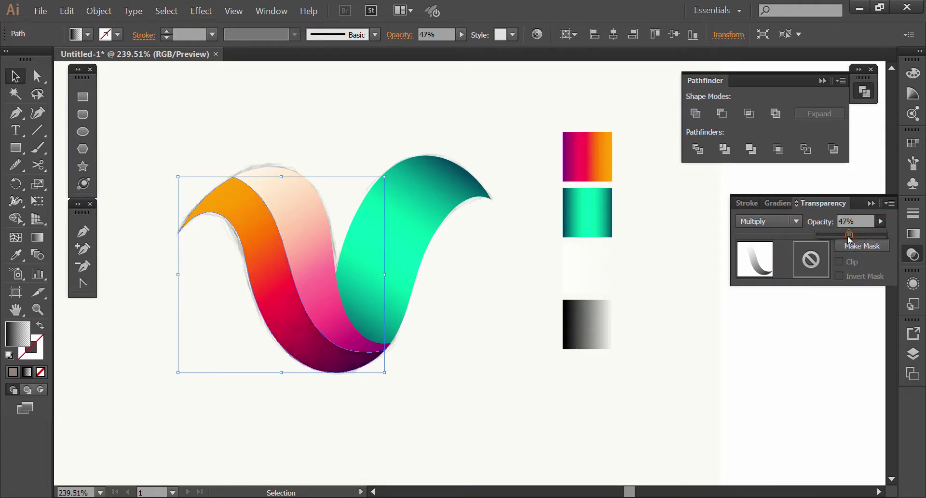
{"action": "key", "text": "Return"}
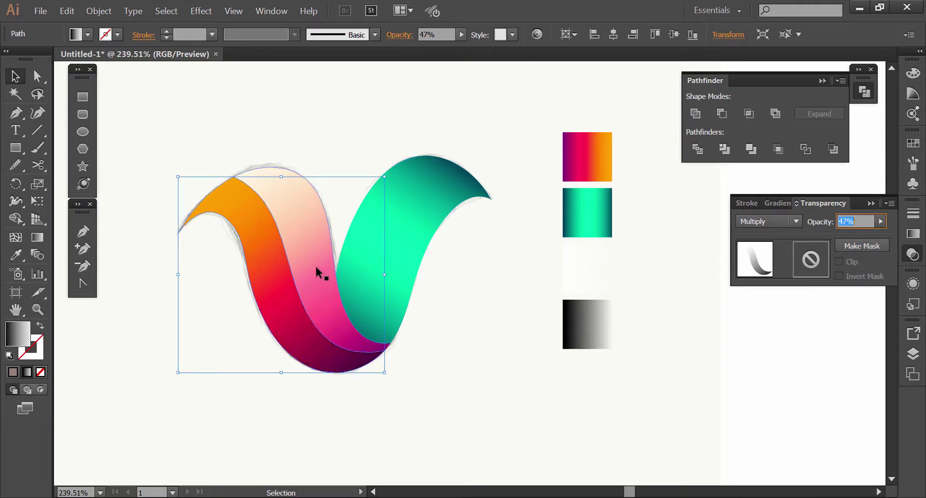
Blend the pink middle wave with Overlay at 41%, then Alt-drag a shading copy left.
{"action": "left_click", "coordinate": [316, 267]}
{"action": "left_click", "coordinate": [800, 221]}
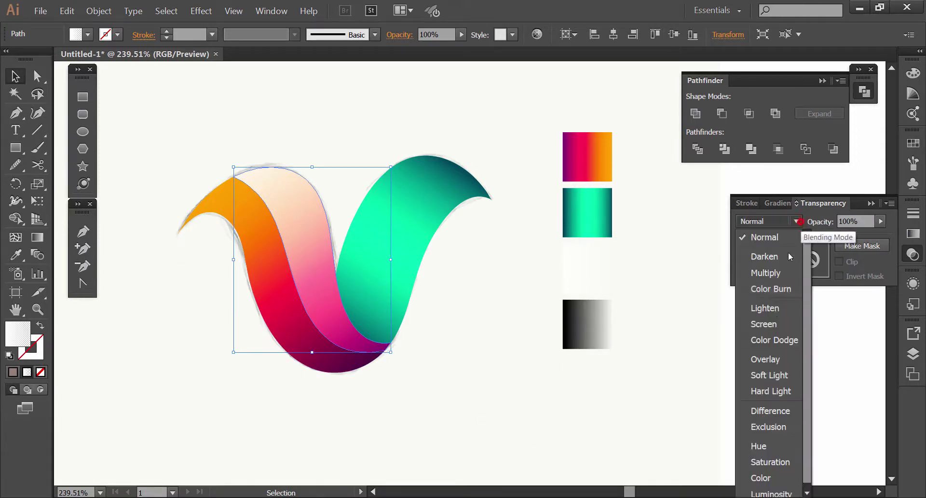
{"action": "left_click", "coordinate": [769, 358]}
{"action": "left_click", "coordinate": [880, 221]}
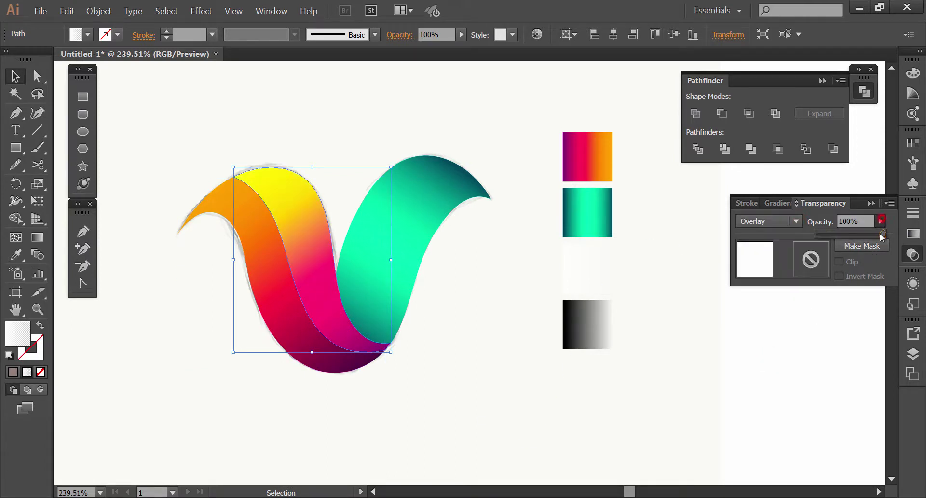
{"action": "left_click_drag", "start_coordinate": [846, 234], "coordinate": [845, 236]}
{"action": "left_click", "coordinate": [490, 368]}
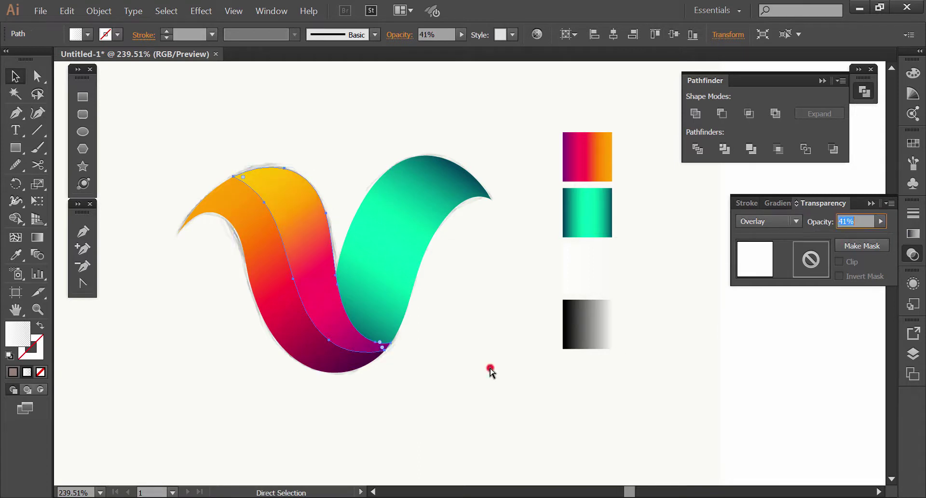
{"action": "left_click", "coordinate": [300, 343]}
{"action": "mouse_move", "coordinate": [210, 339]}
{"action": "left_mouse_down"}
{"action": "mouse_move", "coordinate": [346, 345]}
{"action": "mouse_move", "coordinate": [271, 362]}
{"action": "left_mouse_up"}
Reset the shading copy to Normal 100% opacity and swap its fill to a stroke.
{"action": "left_click", "coordinate": [790, 222]}
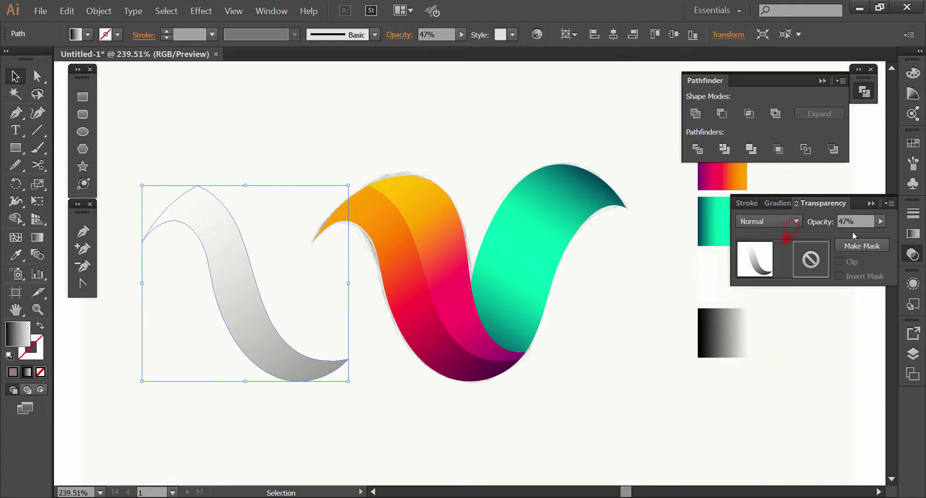
{"action": "left_click_drag", "start_coordinate": [852, 232], "coordinate": [894, 242]}
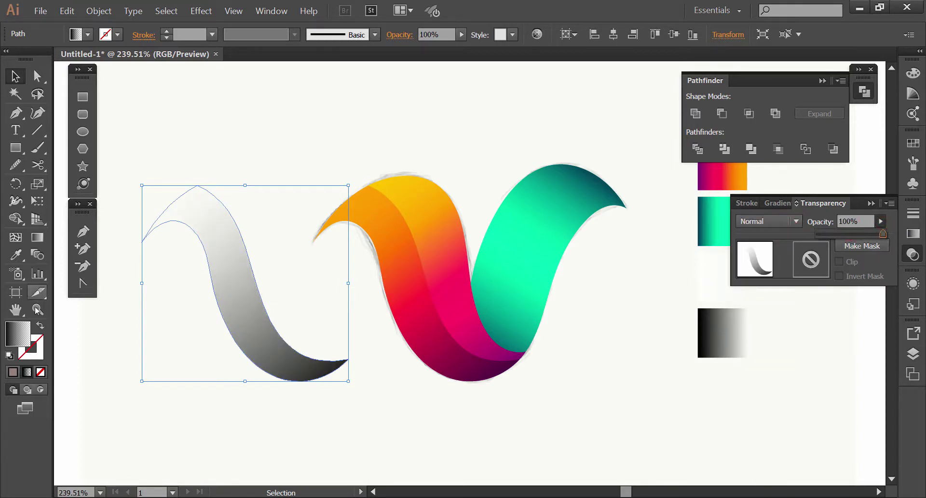
{"action": "left_click", "coordinate": [41, 327]}
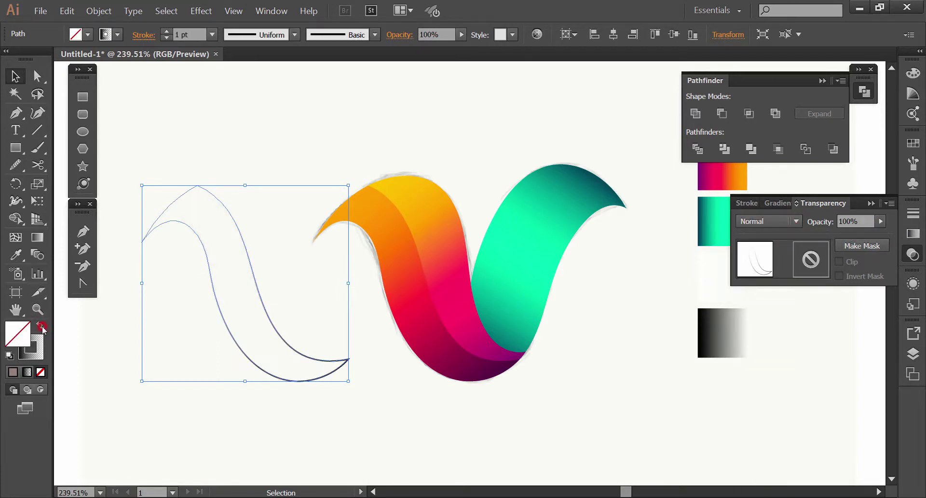
Cut the outline with Scissors at its top and bottom points and delete the left curve.
{"action": "left_click", "coordinate": [37, 164]}
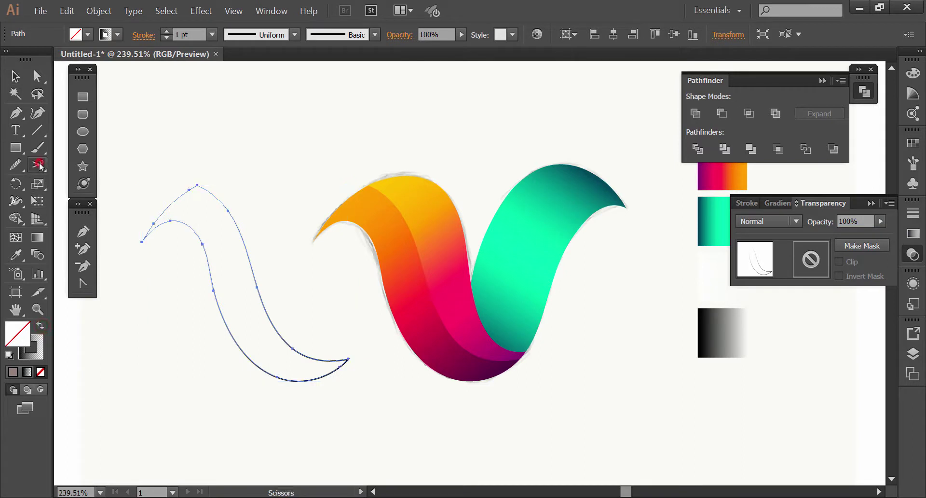
{"action": "left_click", "coordinate": [197, 186]}
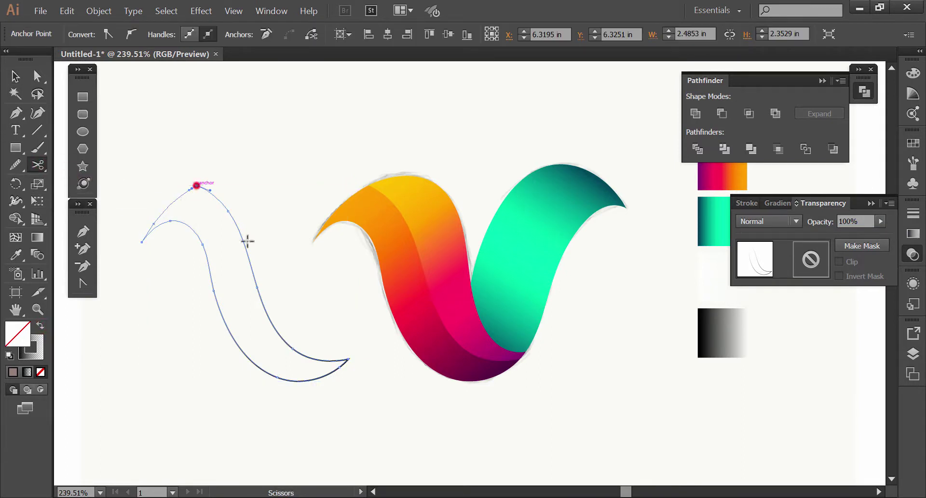
{"action": "left_click", "coordinate": [347, 358]}
{"action": "key", "text": "v"}
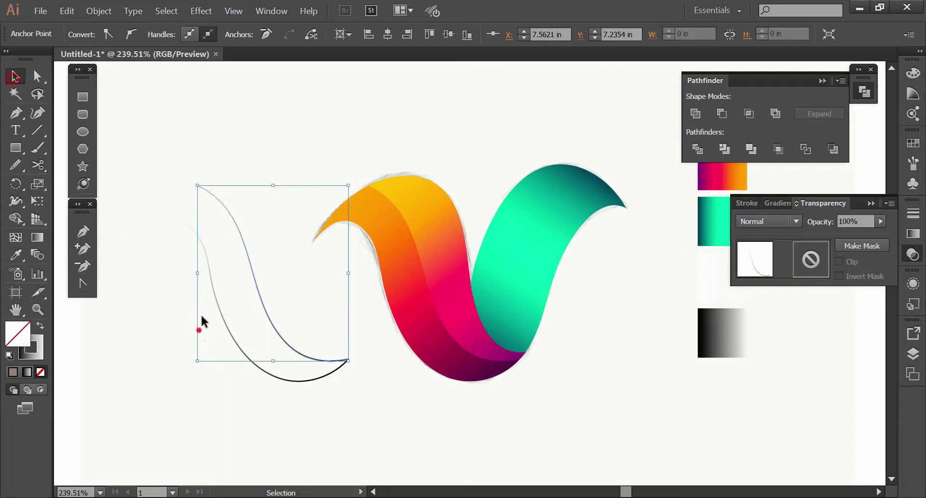
{"action": "left_click", "coordinate": [199, 330]}
{"action": "key", "text": "Delete"}
Make the remaining curve a white 1.5 pt tapered stroke and place it on the ribbon seam.
{"action": "left_click_drag", "start_coordinate": [265, 252], "coordinate": [195, 100]}
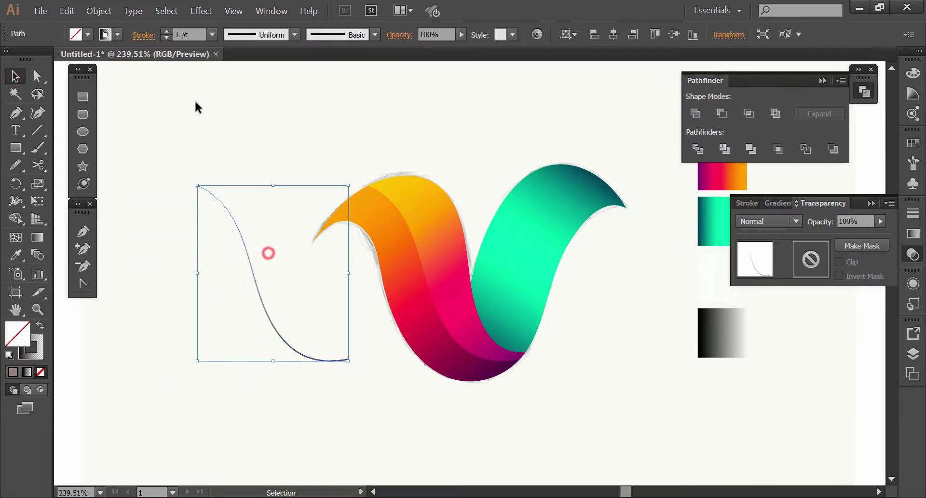
{"action": "left_click", "coordinate": [104, 35]}
{"action": "left_click", "coordinate": [35, 59]}
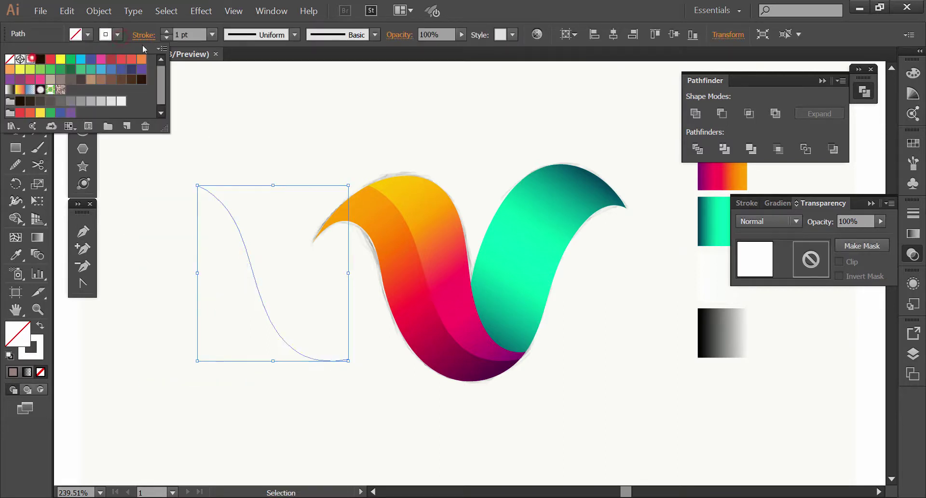
{"action": "left_click", "coordinate": [211, 36]}
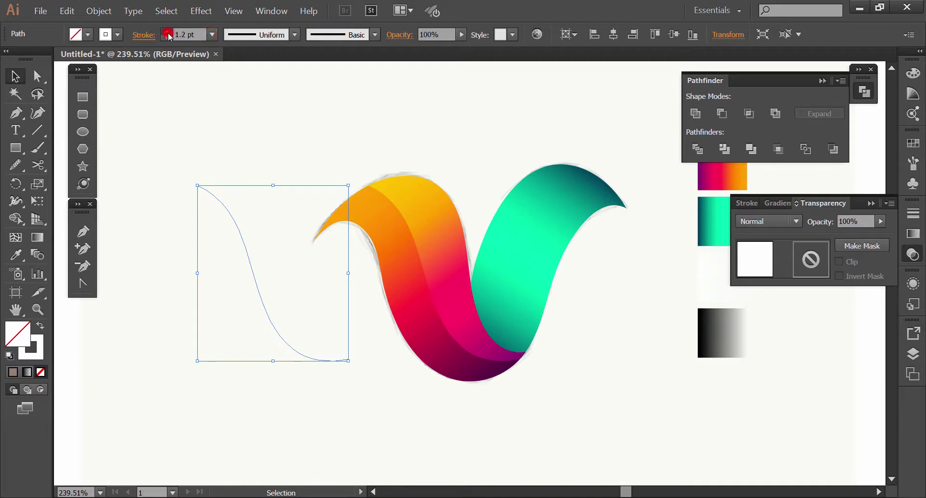
{"action": "left_click", "coordinate": [259, 34]}
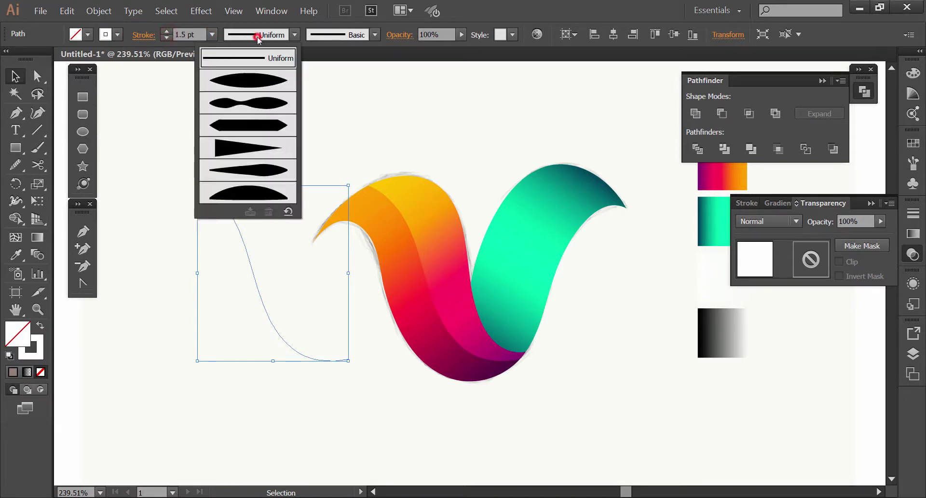
{"action": "left_click", "coordinate": [254, 77]}
{"action": "left_click_drag", "start_coordinate": [238, 229], "coordinate": [409, 250]}
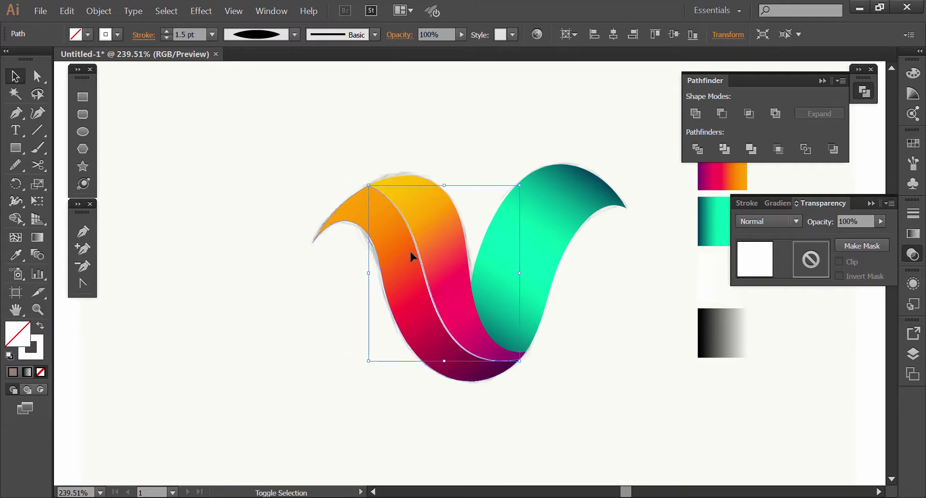
{"action": "left_click", "coordinate": [568, 343]}
{"action": "left_click_drag", "start_coordinate": [570, 343], "coordinate": [409, 318]}
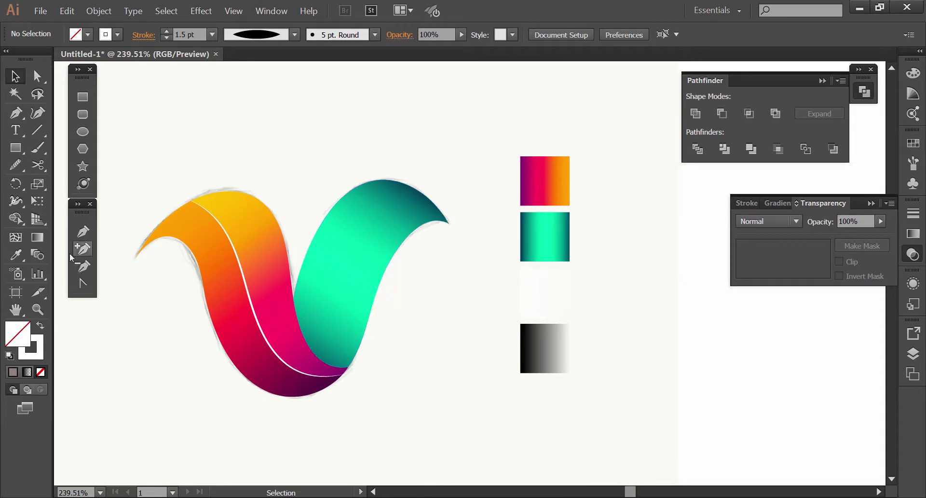
Draw a closed Pen shadow shape along the teal ribbon's inner edge.
{"action": "left_click", "coordinate": [562, 334]}
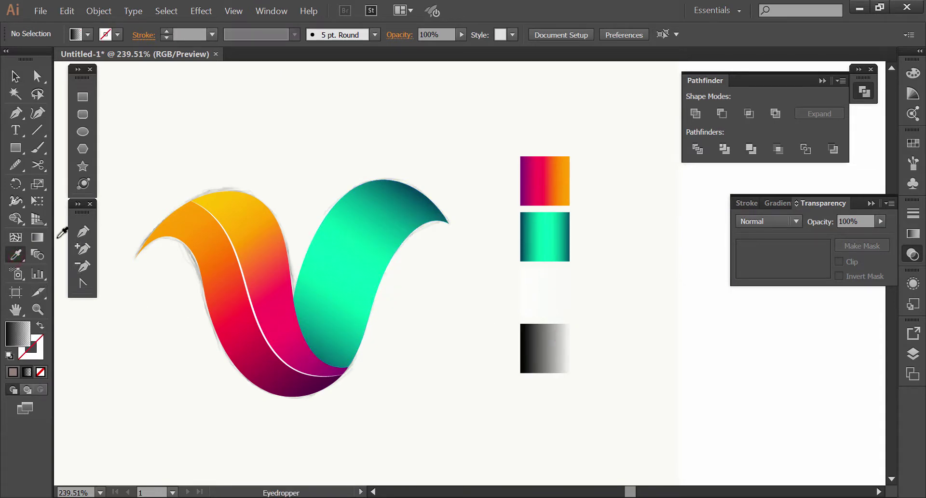
{"action": "left_click", "coordinate": [86, 237]}
{"action": "left_click", "coordinate": [296, 276]}
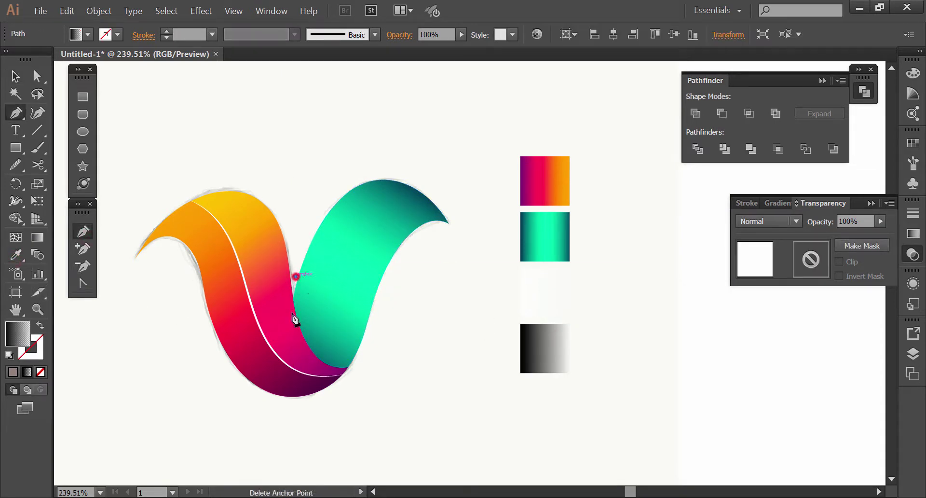
{"action": "left_click_drag", "start_coordinate": [352, 376], "coordinate": [390, 362]}
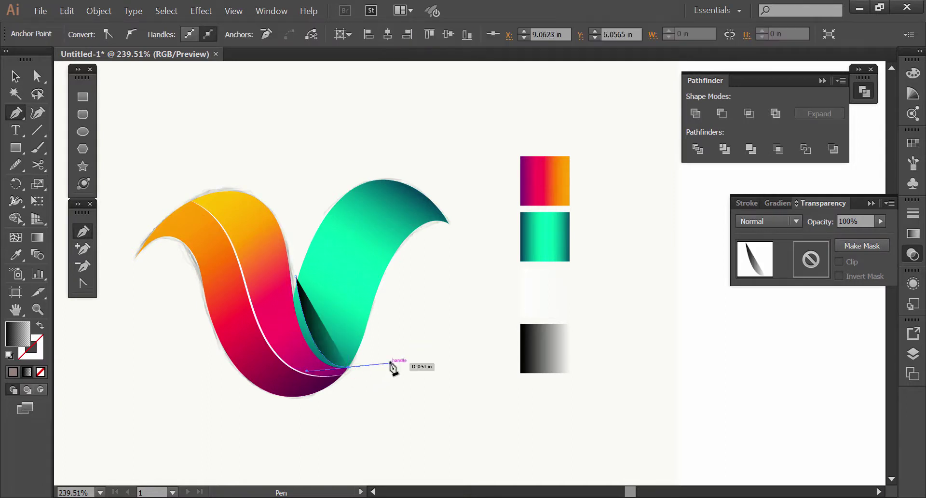
{"action": "left_click", "coordinate": [350, 369]}
{"action": "left_click", "coordinate": [355, 398]}
{"action": "left_click", "coordinate": [250, 348]}
{"action": "left_click", "coordinate": [248, 286]}
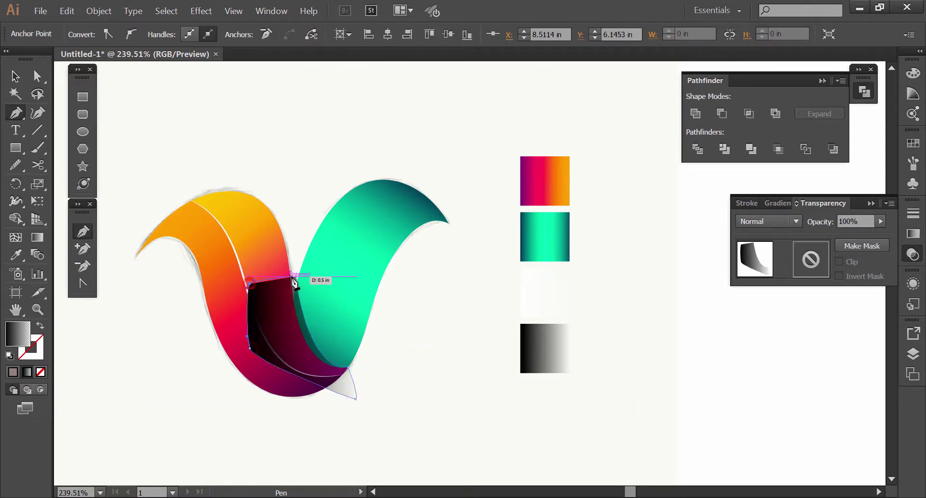
{"action": "left_click", "coordinate": [296, 278]}
Trim the shadow shape to the teal ribbon with Shape Builder.
{"action": "key", "text": "v"}
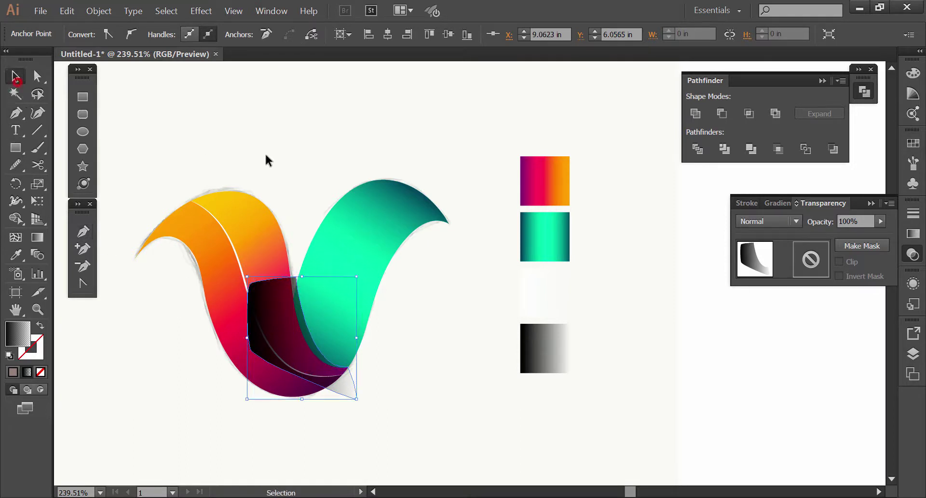
{"action": "left_click", "coordinate": [341, 268], "text": "shift"}
{"action": "key", "text": "shift+m"}
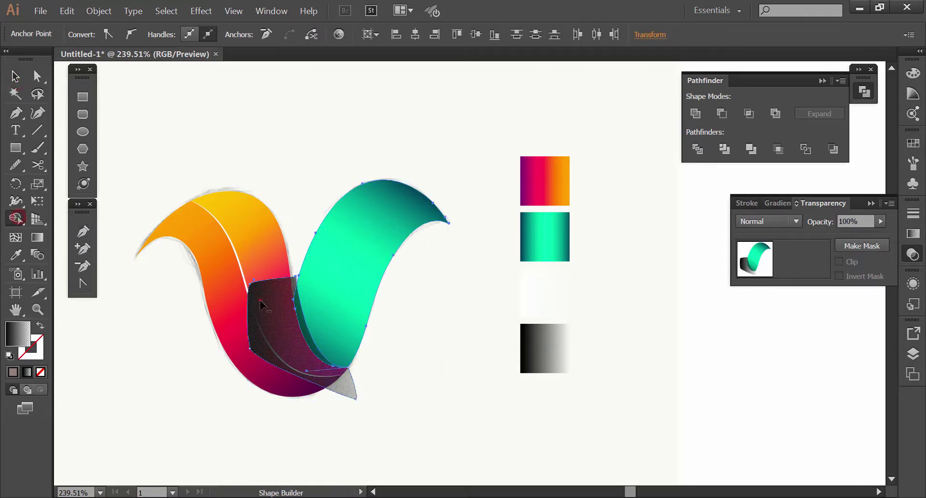
{"action": "left_click", "coordinate": [270, 333], "text": "alt"}
{"action": "left_click", "coordinate": [15, 76]}
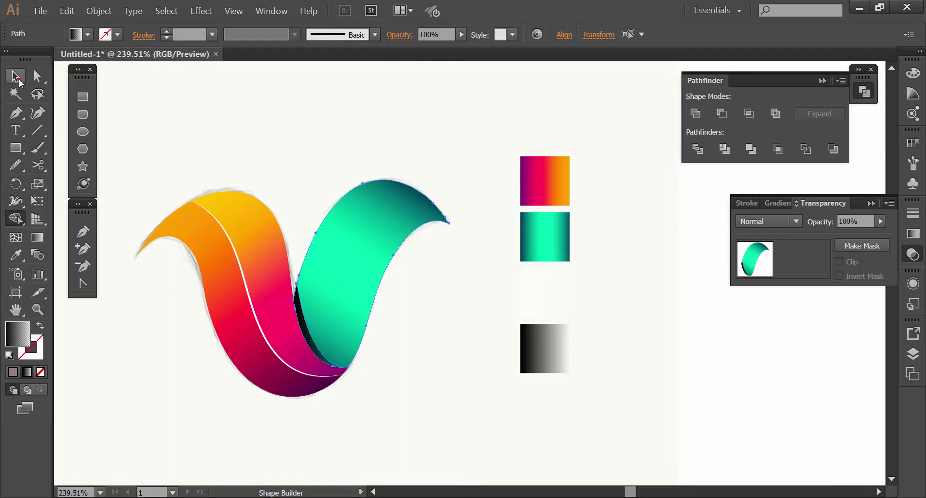
{"action": "left_click", "coordinate": [155, 188]}
Give the shadow a dark linear gradient running diagonally upward.
{"action": "left_click", "coordinate": [299, 304]}
{"action": "key", "text": "g"}
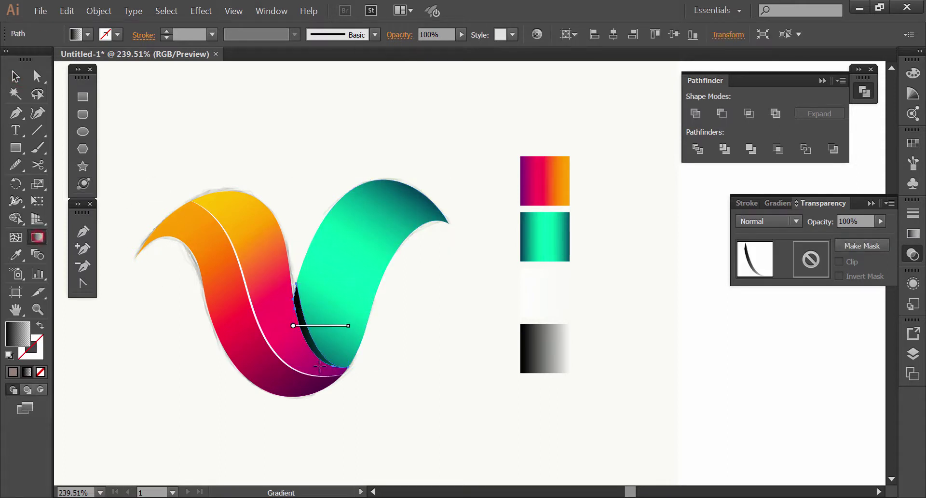
{"action": "mouse_move", "coordinate": [308, 363]}
{"action": "left_mouse_down"}
{"action": "mouse_move", "coordinate": [335, 289]}
{"action": "mouse_move", "coordinate": [352, 289]}
{"action": "mouse_move", "coordinate": [337, 296]}
{"action": "mouse_move", "coordinate": [343, 301]}
{"action": "mouse_move", "coordinate": [351, 291]}
{"action": "left_mouse_up"}
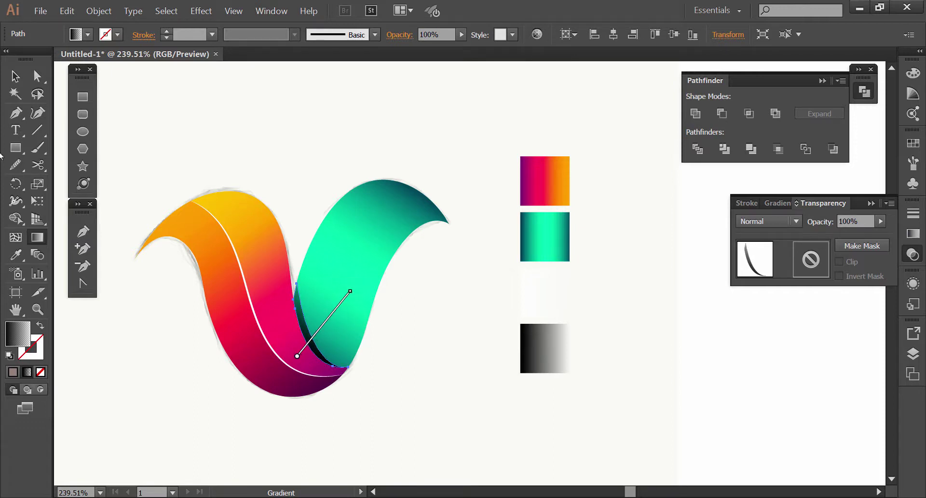
{"action": "left_click", "coordinate": [15, 76]}
{"action": "left_click", "coordinate": [254, 408]}
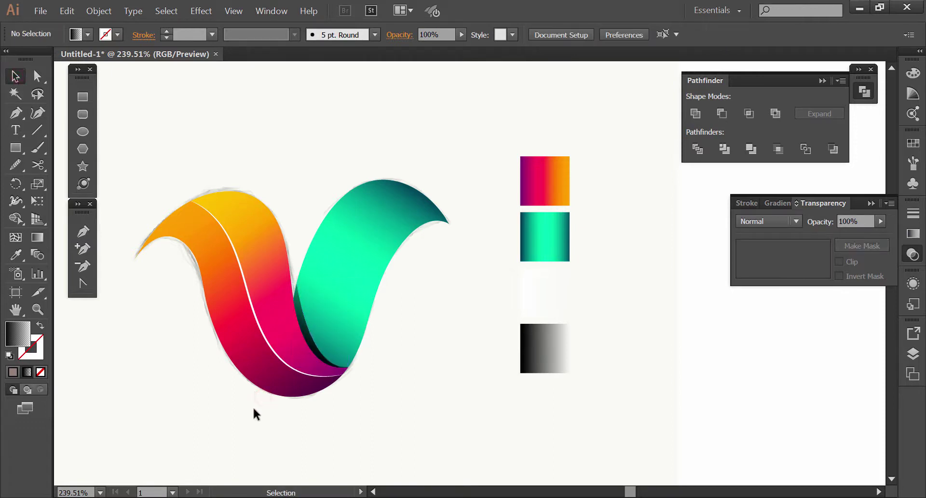
Zoom to 100% and delete the faint reference sketch image.
{"action": "key", "text": "ctrl+1"}
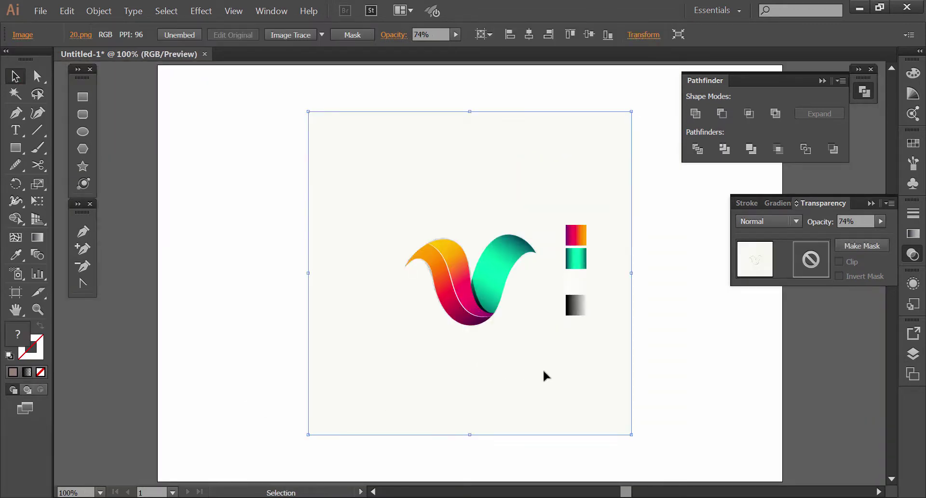
{"action": "left_click_drag", "start_coordinate": [543, 370], "coordinate": [403, 373]}
{"action": "key", "text": "Delete"}
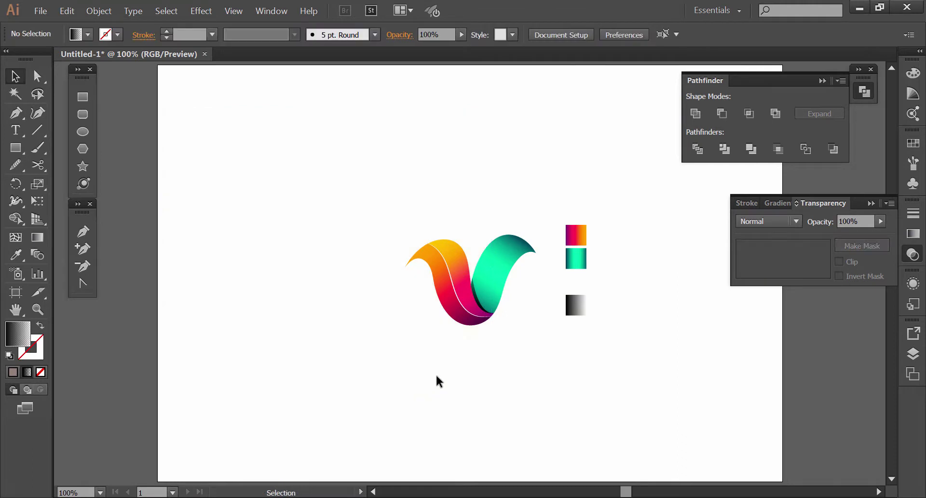
Move the gradient swatches to the far left of the artboard.
{"action": "mouse_move", "coordinate": [404, 212]}
{"action": "left_mouse_down"}
{"action": "mouse_move", "coordinate": [509, 320]}
{"action": "mouse_move", "coordinate": [558, 342]}
{"action": "left_mouse_up"}
{"action": "left_click", "coordinate": [596, 346]}
{"action": "mouse_move", "coordinate": [612, 225]}
{"action": "left_mouse_down"}
{"action": "mouse_move", "coordinate": [573, 321]}
{"action": "mouse_move", "coordinate": [409, 314]}
{"action": "mouse_move", "coordinate": [86, 197]}
{"action": "left_mouse_up"}
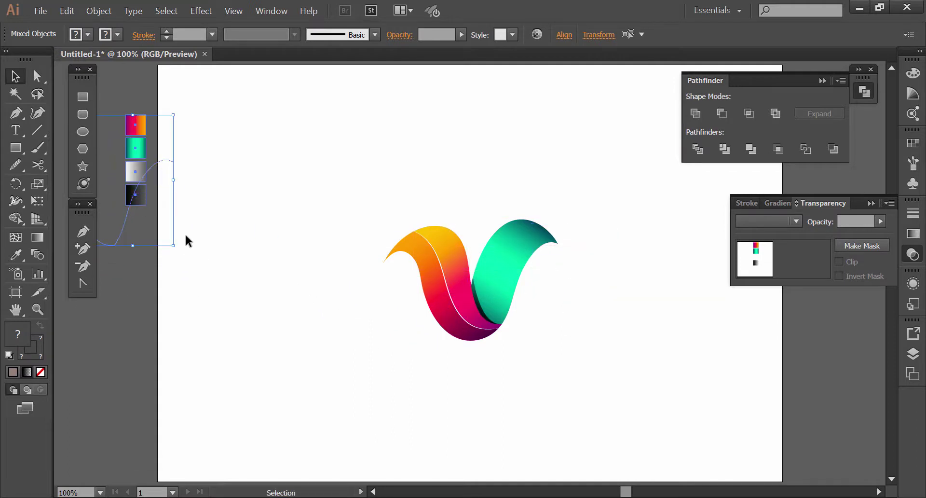
{"action": "left_click", "coordinate": [186, 237]}
{"action": "left_click", "coordinate": [143, 271]}
{"action": "left_click", "coordinate": [136, 232]}
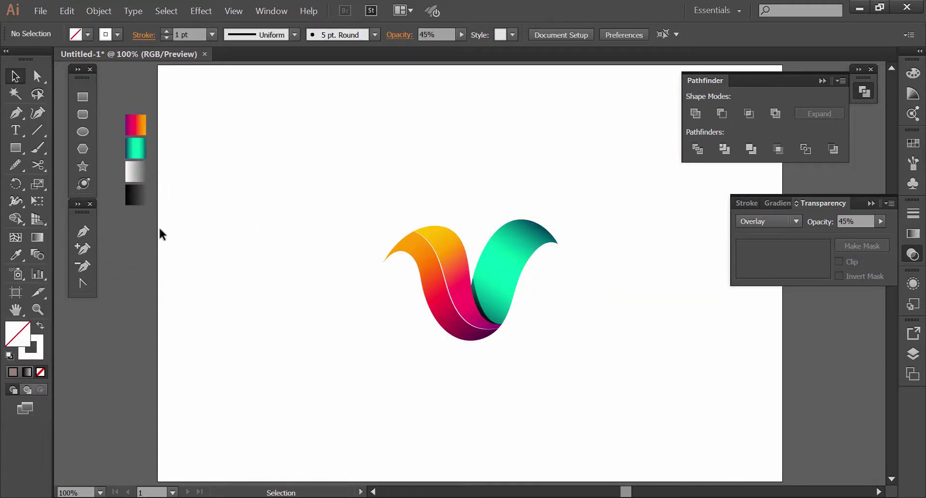
Close the Transparency and Pathfinder panels and Alt-drag a copy of the orange-pink ribbon left.
{"action": "left_click_drag", "start_coordinate": [379, 207], "coordinate": [550, 368]}
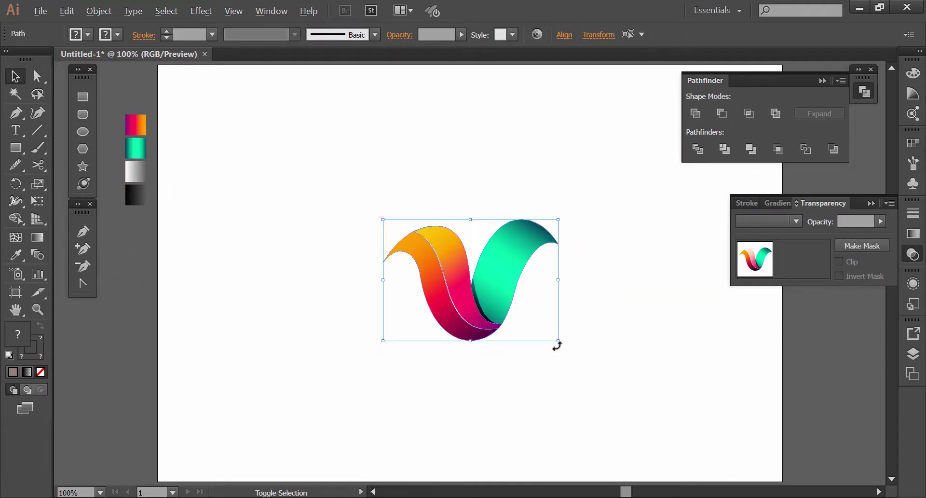
{"action": "left_click", "coordinate": [558, 343], "text": "shift"}
{"action": "left_click", "coordinate": [580, 375]}
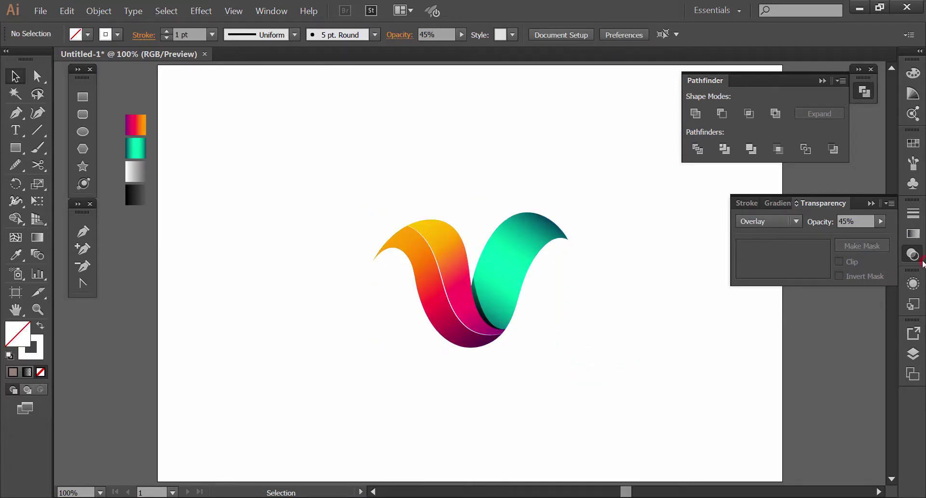
{"action": "left_click", "coordinate": [921, 260]}
{"action": "left_click", "coordinate": [865, 90]}
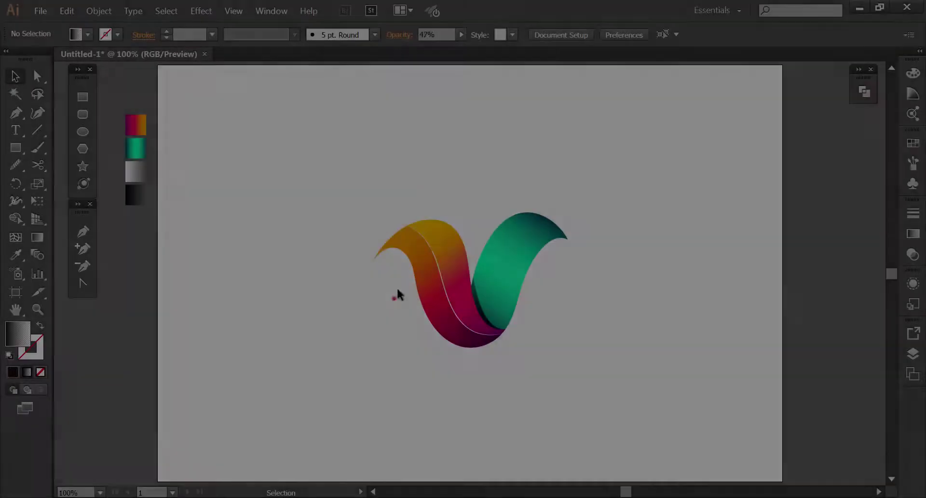
{"action": "left_click", "coordinate": [396, 295]}
{"action": "mouse_move", "coordinate": [434, 244]}
{"action": "left_mouse_down"}
{"action": "mouse_move", "coordinate": [318, 260]}
{"action": "mouse_move", "coordinate": [325, 245]}
{"action": "left_mouse_up"}
Delete the highlight strip from the ribbon copy.
{"action": "left_click", "coordinate": [246, 307]}
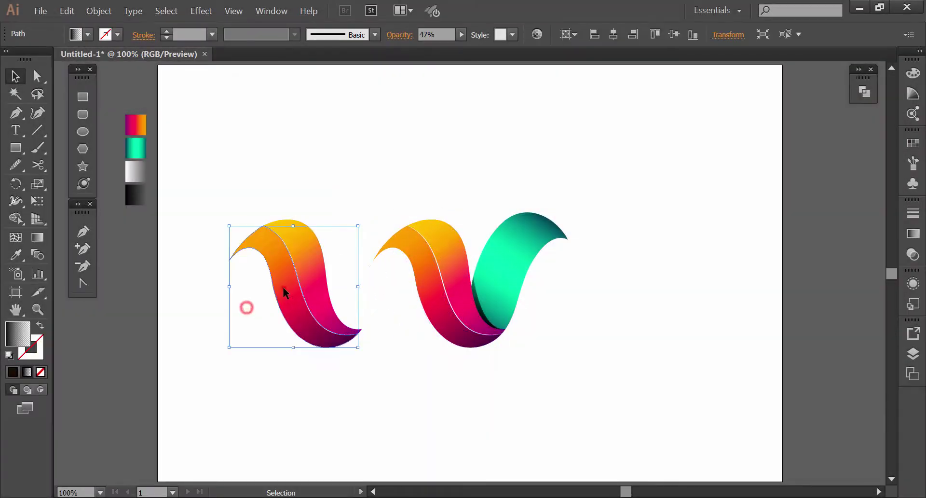
{"action": "left_click", "coordinate": [309, 281]}
{"action": "key", "text": "Delete"}
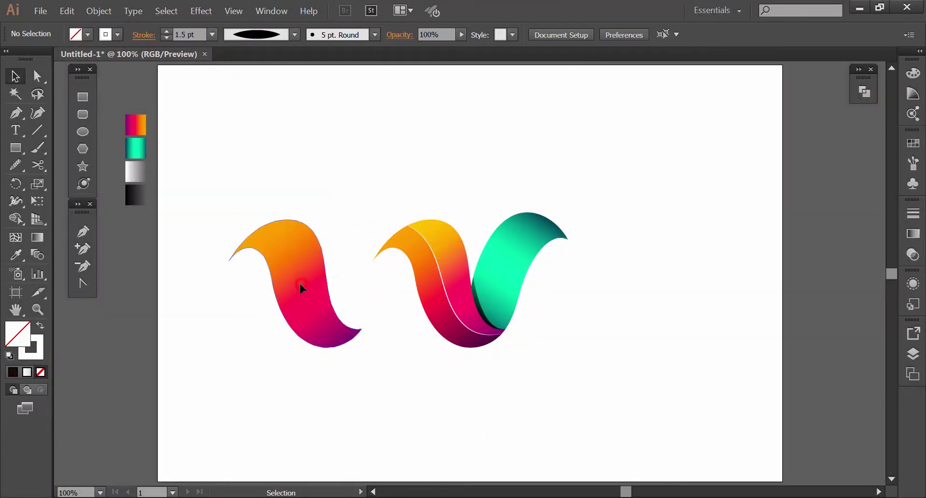
Offset the ribbon copy's path by -1 and subtract it with Minus Front, leaving a thin edge.
{"action": "left_click", "coordinate": [313, 285]}
{"action": "left_click", "coordinate": [99, 10]}
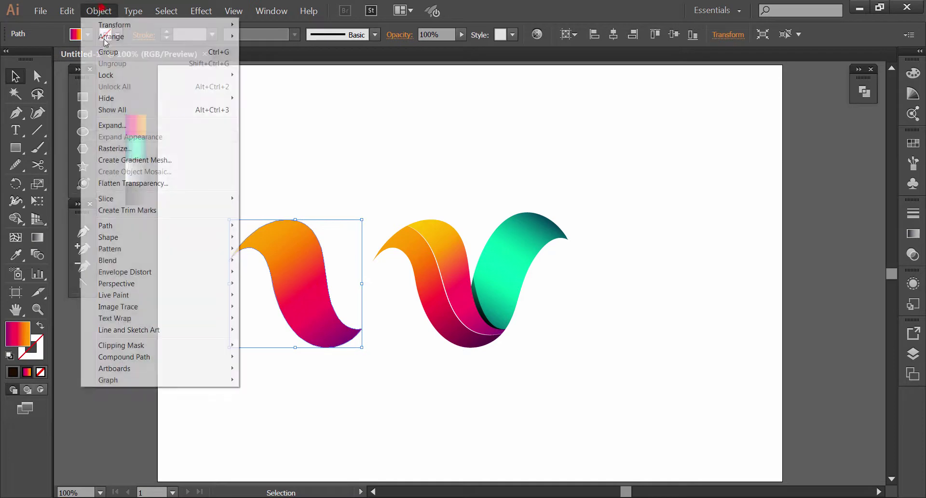
{"action": "left_click", "coordinate": [120, 225]}
{"action": "left_click", "coordinate": [259, 264]}
{"action": "type", "text": "-1"}
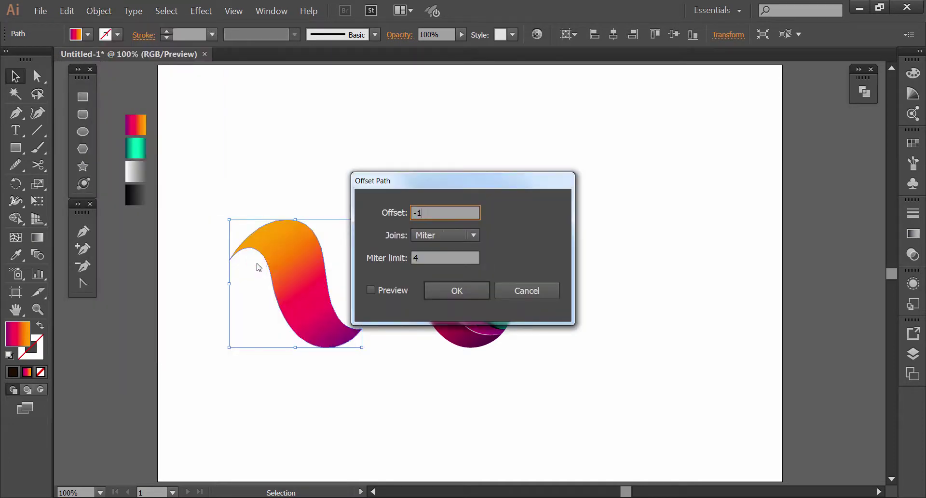
{"action": "key", "text": "Return"}
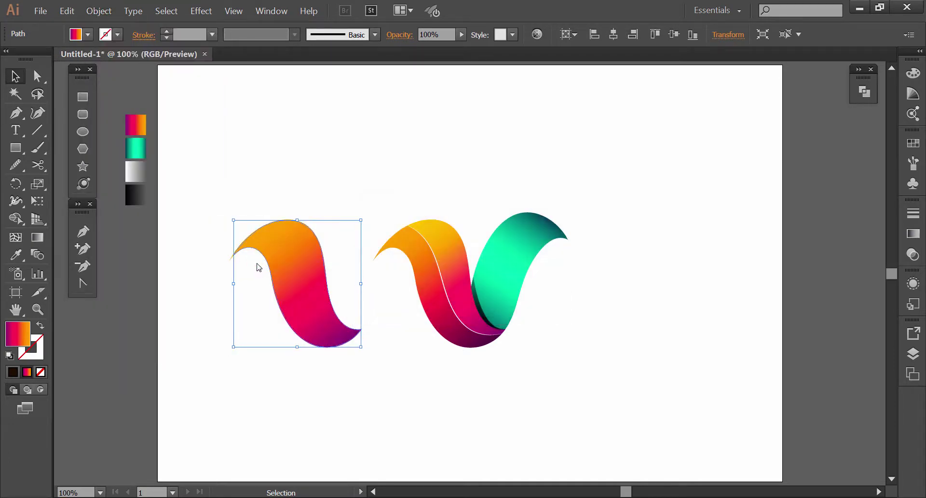
{"action": "left_click", "coordinate": [863, 91]}
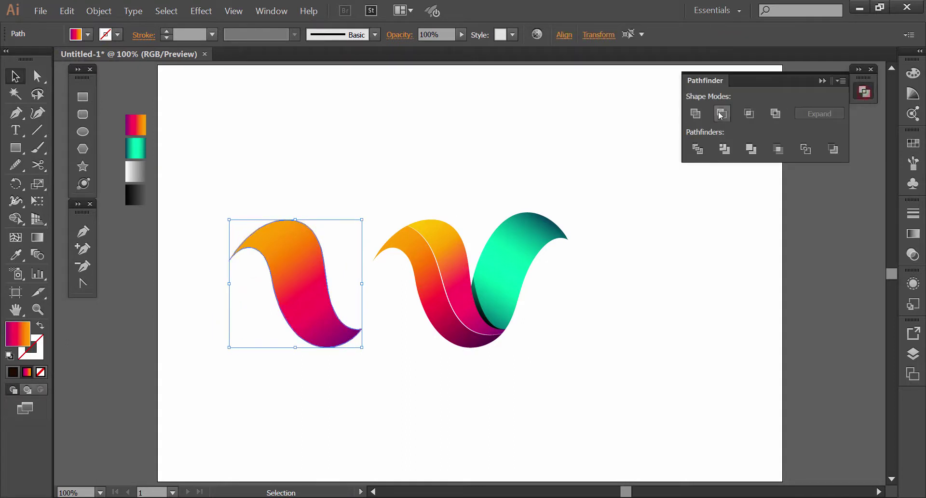
{"action": "left_click", "coordinate": [721, 113]}
Give the edge strip a diagonal downward gradient and move it onto the original orange-pink ribbon.
{"action": "left_click_drag", "start_coordinate": [231, 169], "coordinate": [593, 434]}
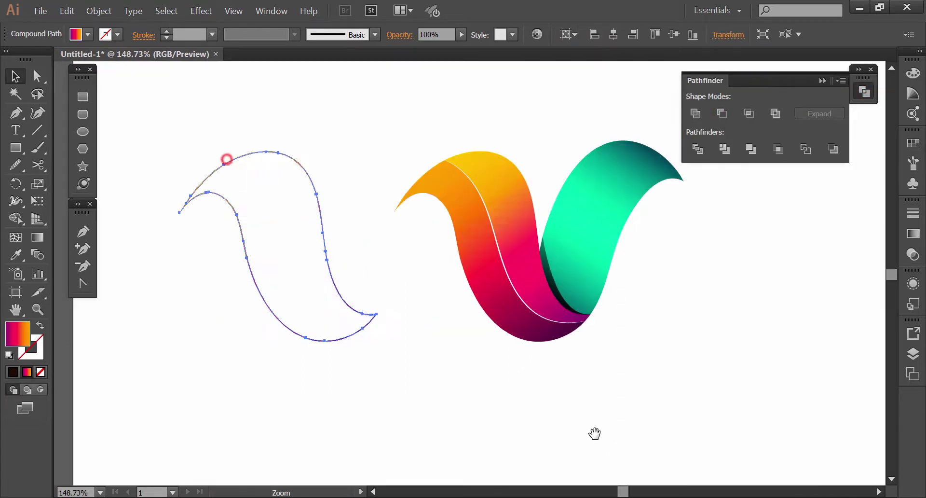
{"action": "left_click", "coordinate": [444, 363]}
{"action": "left_click_drag", "start_coordinate": [397, 293], "coordinate": [336, 339]}
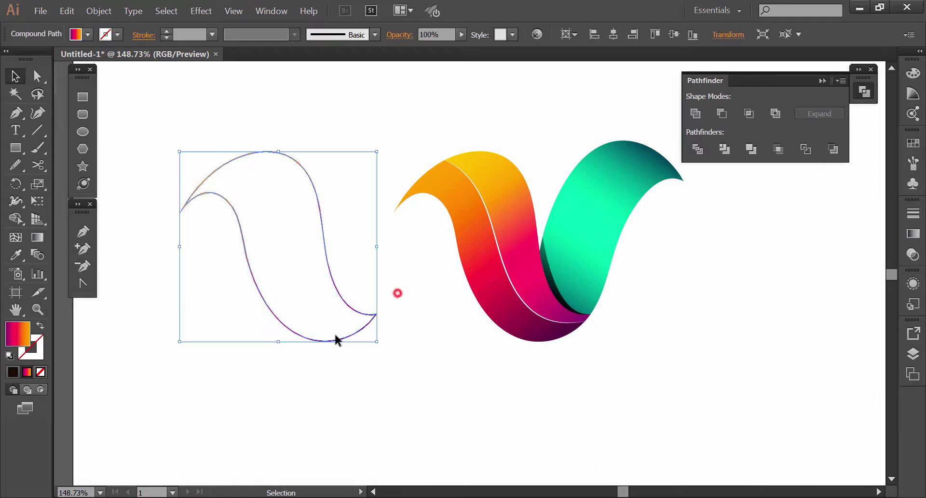
{"action": "left_click", "coordinate": [38, 237]}
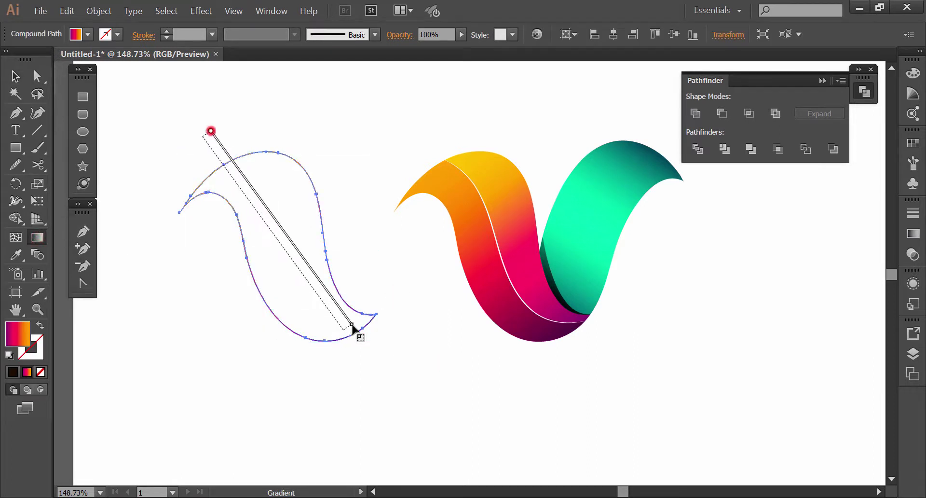
{"action": "mouse_move", "coordinate": [202, 137]}
{"action": "left_mouse_down"}
{"action": "mouse_move", "coordinate": [378, 374]}
{"action": "mouse_move", "coordinate": [364, 380]}
{"action": "left_mouse_up"}
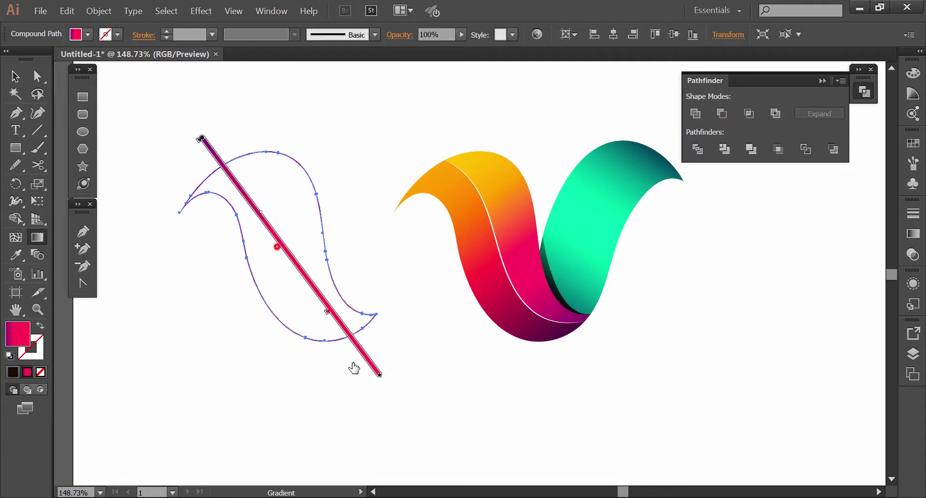
{"action": "left_click", "coordinate": [9, 83]}
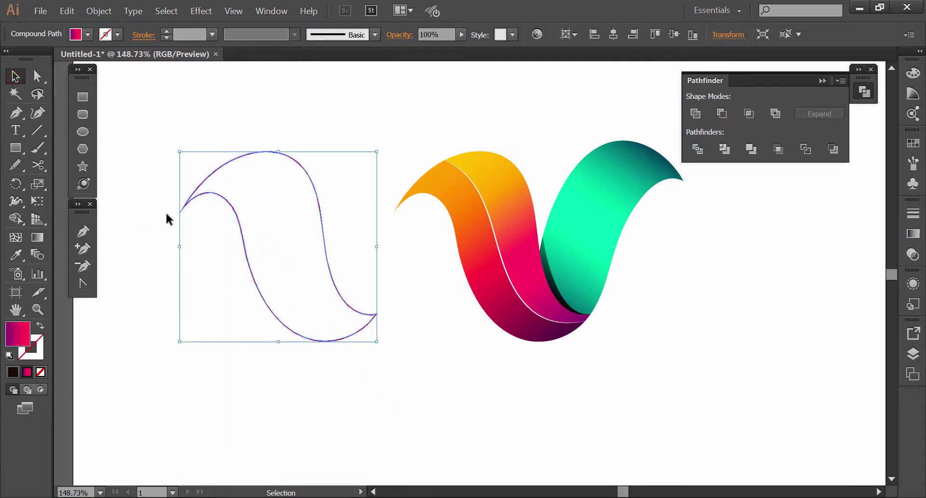
{"action": "left_click", "coordinate": [216, 229]}
{"action": "left_click_drag", "start_coordinate": [242, 239], "coordinate": [456, 261]}
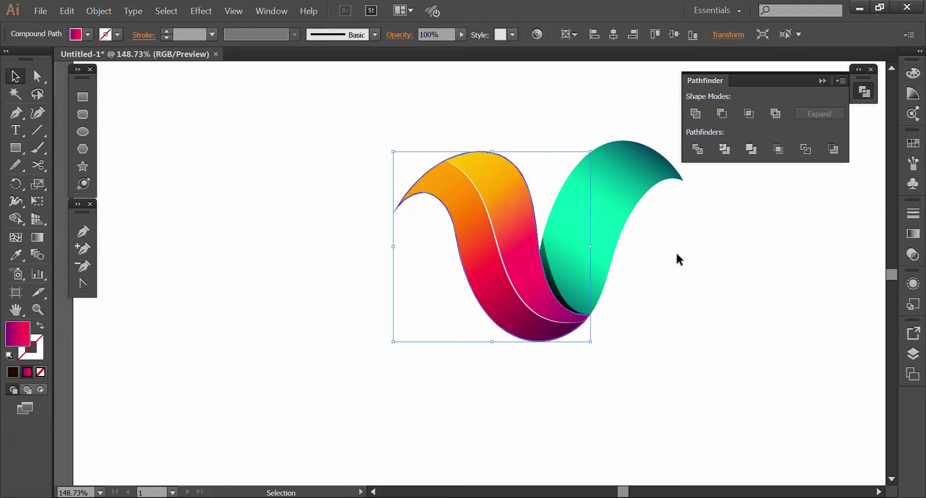
Set the edge strip to Multiply at 59% opacity, deselect, and zoom to 100%.
{"action": "left_click", "coordinate": [909, 256]}
{"action": "left_click", "coordinate": [766, 221]}
{"action": "left_click", "coordinate": [765, 270]}
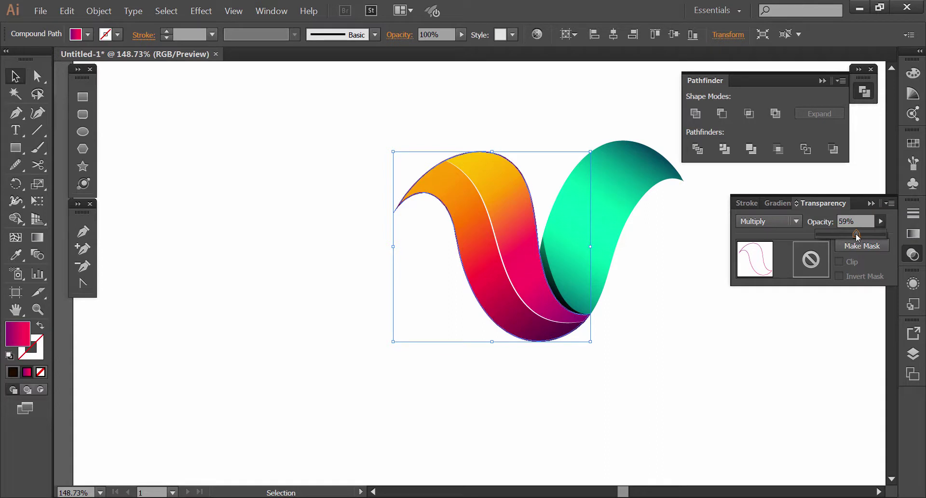
{"action": "left_click", "coordinate": [720, 289]}
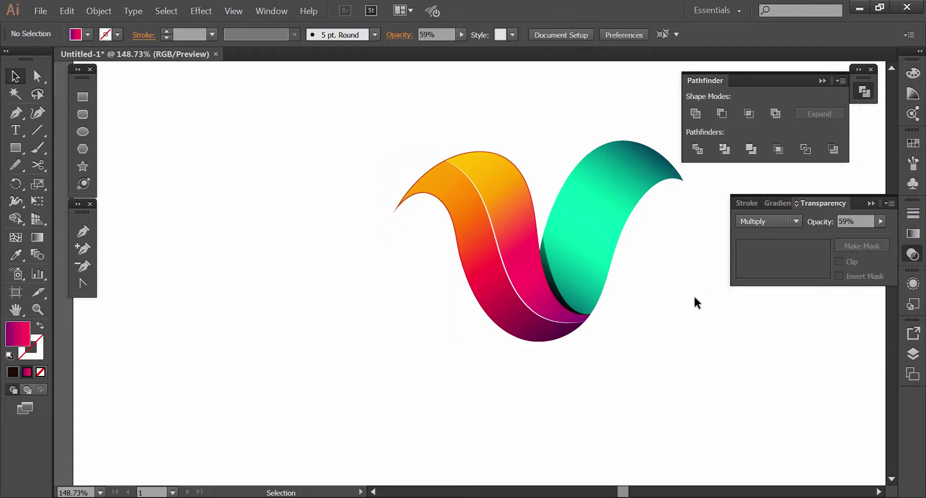
{"action": "left_click", "coordinate": [911, 252]}
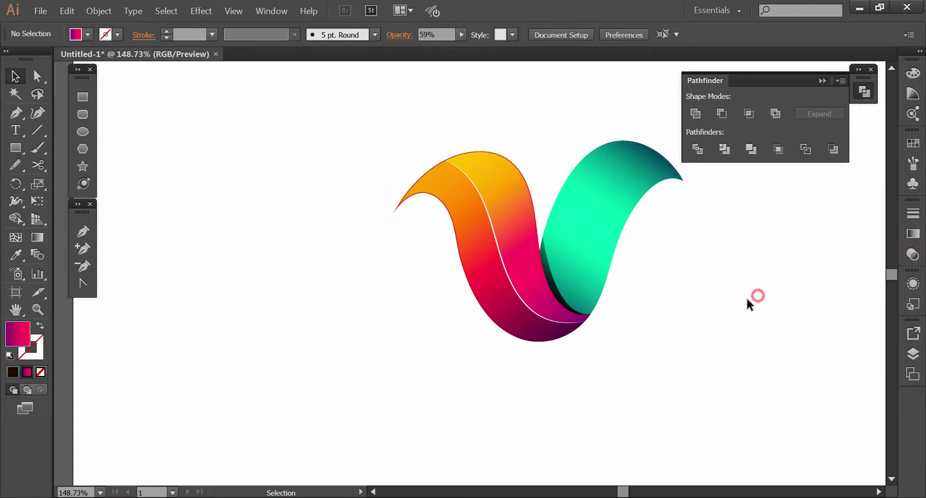
{"action": "key", "text": "ctrl+1"}
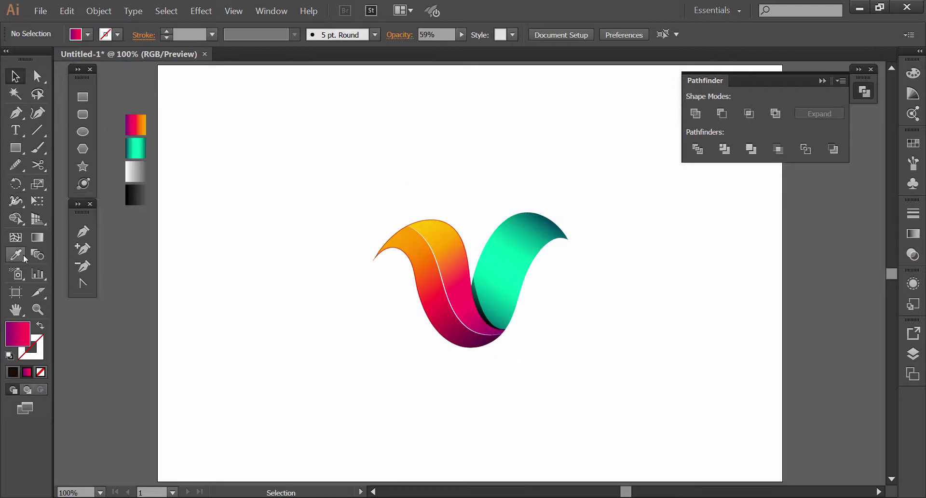
{"action": "left_click", "coordinate": [15, 254]}
Draw a circle left of the logo filled with the black-and-white gradient swatch.
{"action": "left_click", "coordinate": [140, 196]}
{"action": "left_click", "coordinate": [82, 131]}
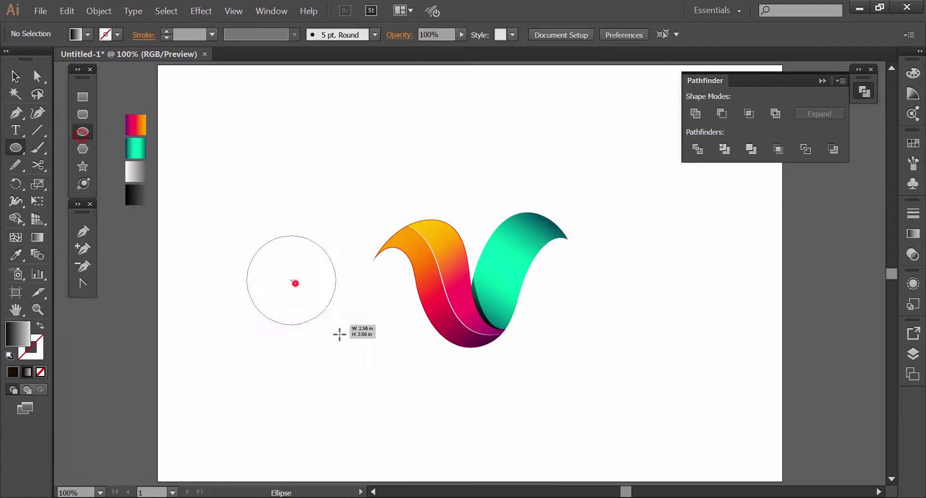
{"action": "left_click_drag", "start_coordinate": [292, 279], "coordinate": [369, 358]}
{"action": "left_click", "coordinate": [14, 76]}
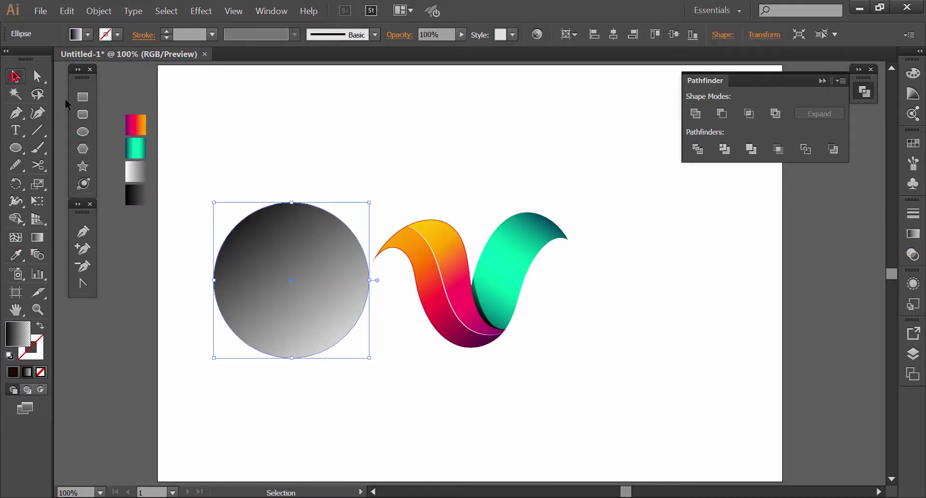
Make the circle's gradient radial, with a white end stop at 0% opacity.
{"action": "left_click", "coordinate": [912, 233]}
{"action": "double_click", "coordinate": [870, 315]}
{"action": "left_click", "coordinate": [717, 440]}
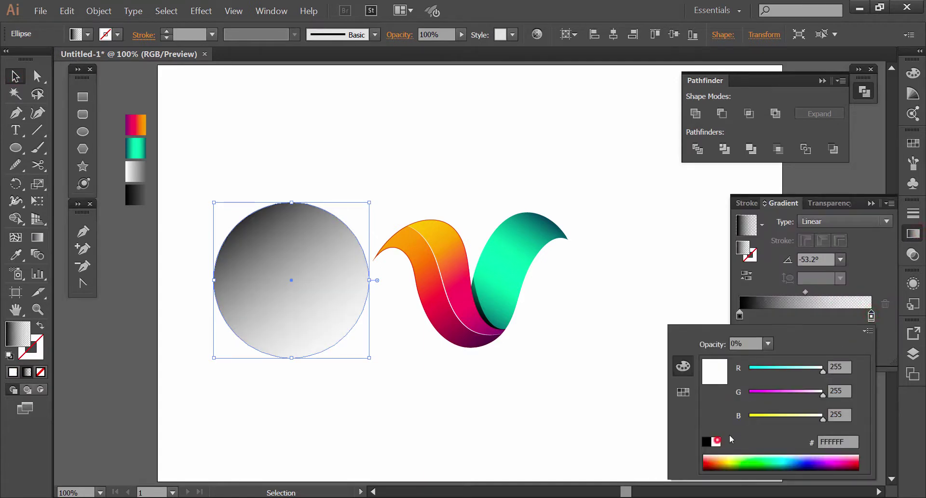
{"action": "left_click", "coordinate": [820, 221]}
{"action": "left_click", "coordinate": [828, 251]}
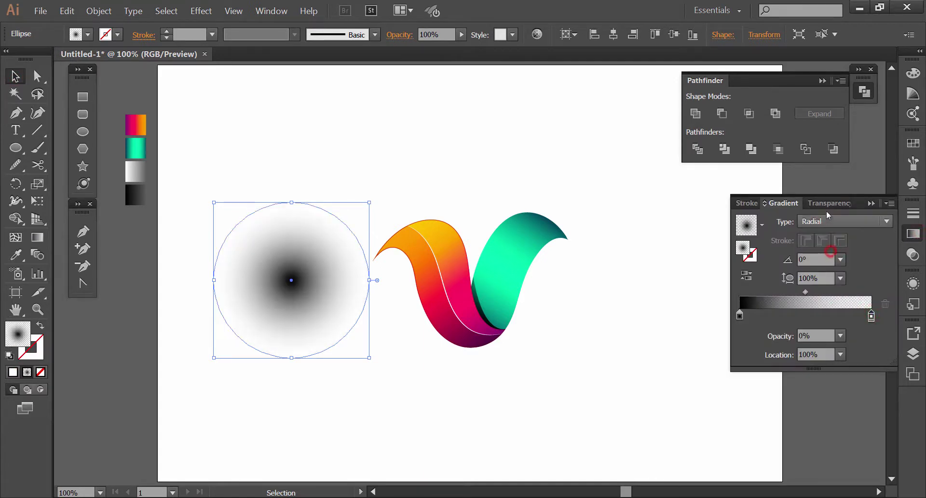
Set the circle's blend mode to Multiply and squash it into a thin flat ellipse.
{"action": "left_click", "coordinate": [826, 203]}
{"action": "left_click", "coordinate": [766, 221]}
{"action": "left_click", "coordinate": [771, 271]}
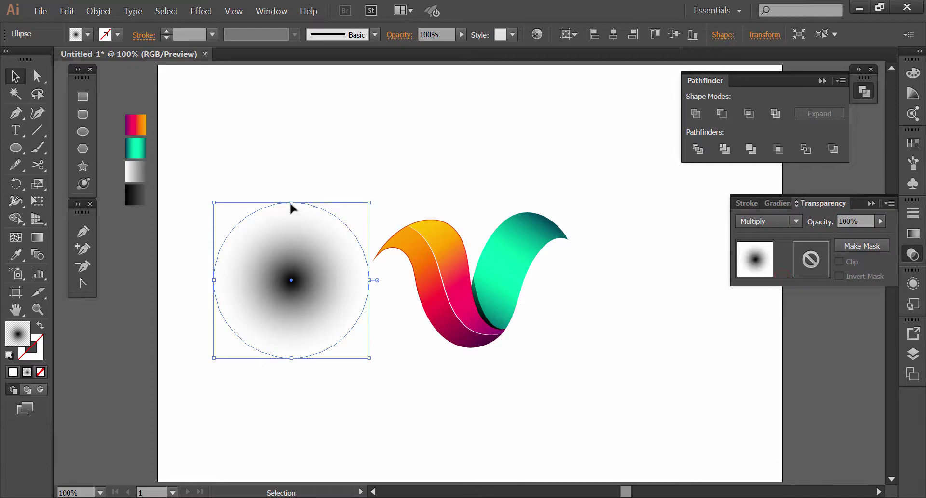
{"action": "left_click_drag", "start_coordinate": [291, 202], "coordinate": [291, 347]}
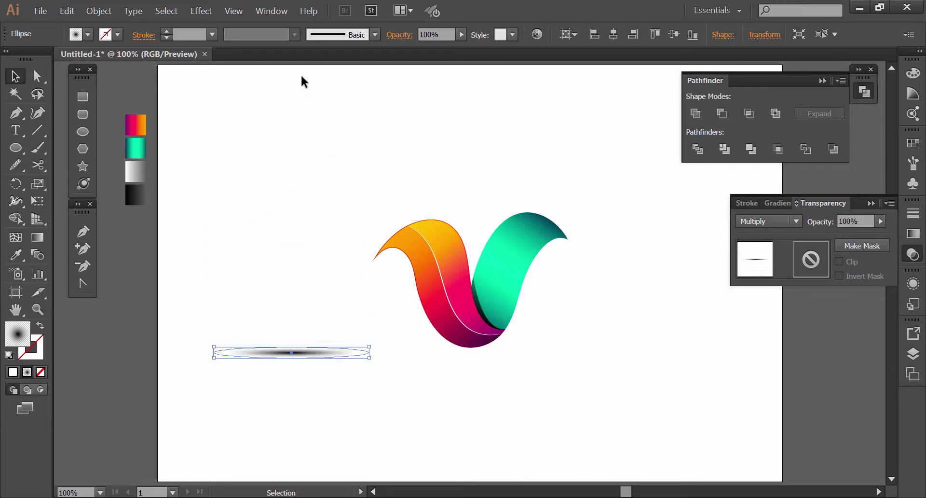
Apply an 8.6-pixel Gaussian Blur to the flat ellipse.
{"action": "left_click", "coordinate": [207, 13]}
{"action": "mouse_move", "coordinate": [217, 244]}
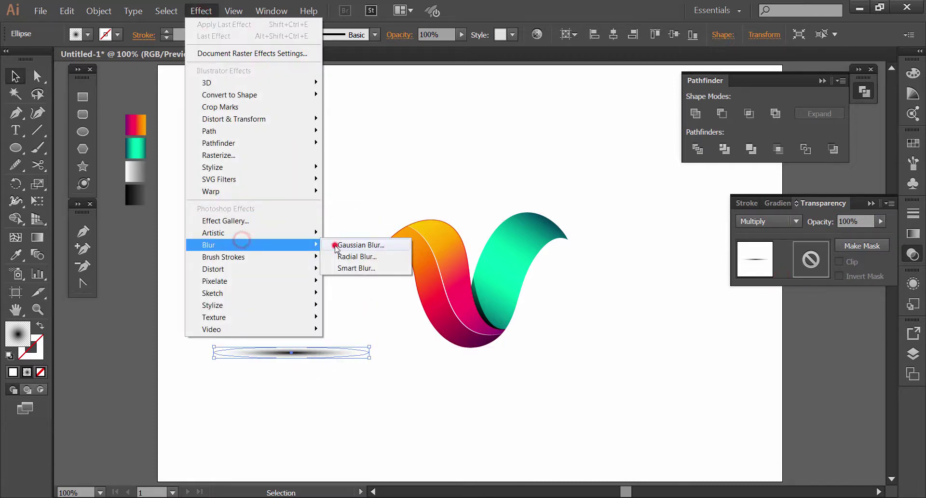
{"action": "left_click", "coordinate": [336, 246]}
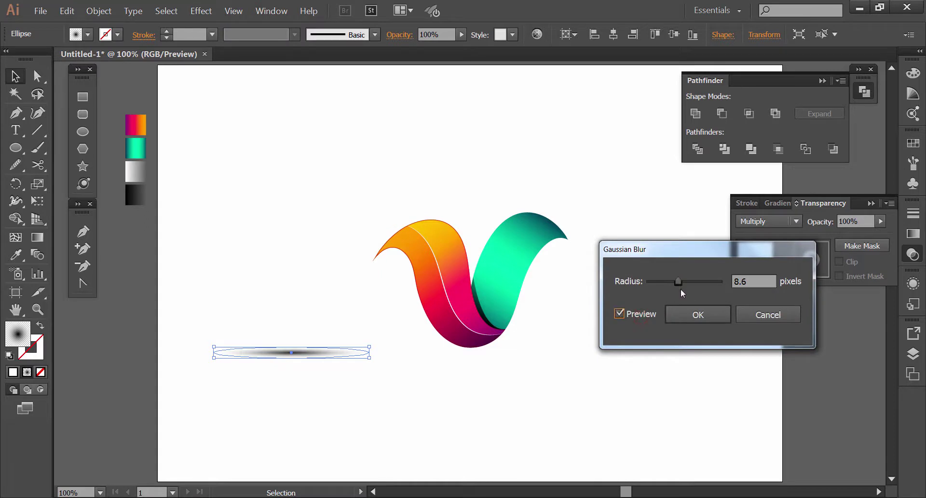
{"action": "left_click", "coordinate": [681, 317]}
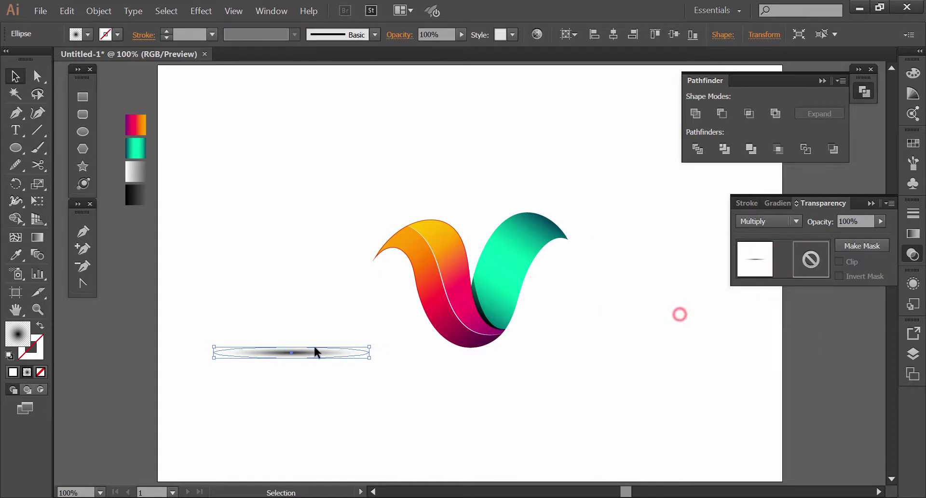
Move the blurred ellipse beneath the V and narrow it to about 4.22 inches wide.
{"action": "left_click_drag", "start_coordinate": [314, 351], "coordinate": [555, 357]}
{"action": "left_click_drag", "start_coordinate": [481, 348], "coordinate": [482, 350]}
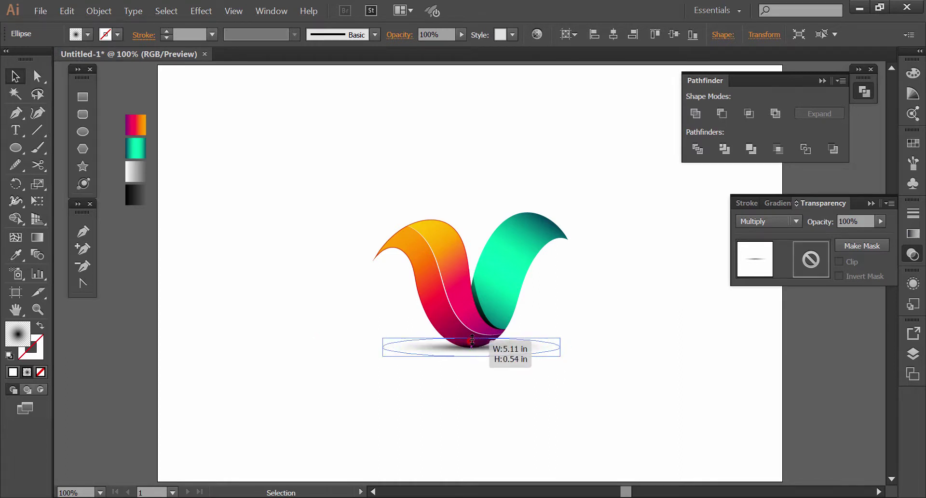
{"action": "left_click", "coordinate": [531, 367]}
{"action": "left_click", "coordinate": [509, 349]}
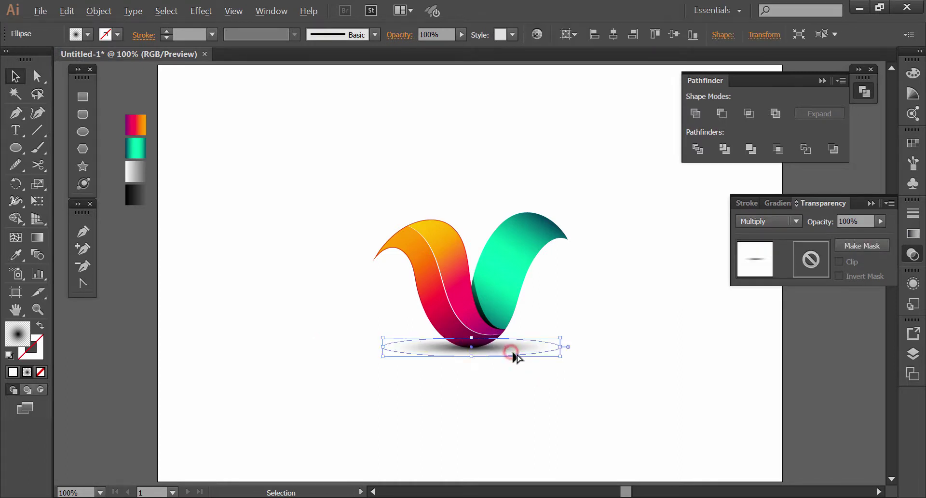
{"action": "left_click_drag", "start_coordinate": [559, 356], "coordinate": [546, 358]}
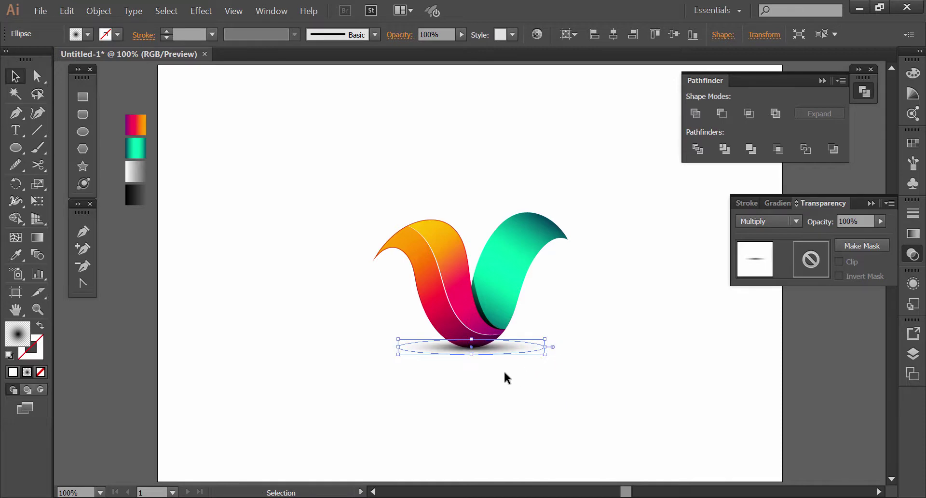
Paste a copy of the shadow in back, widen it, and send it backward.
{"action": "left_click", "coordinate": [66, 10]}
{"action": "left_click", "coordinate": [80, 63]}
{"action": "left_click", "coordinate": [66, 11]}
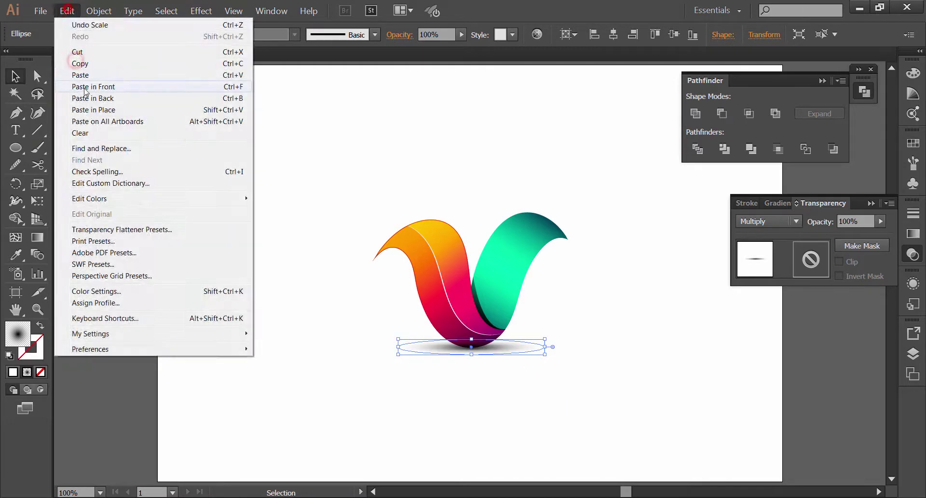
{"action": "left_click", "coordinate": [87, 99]}
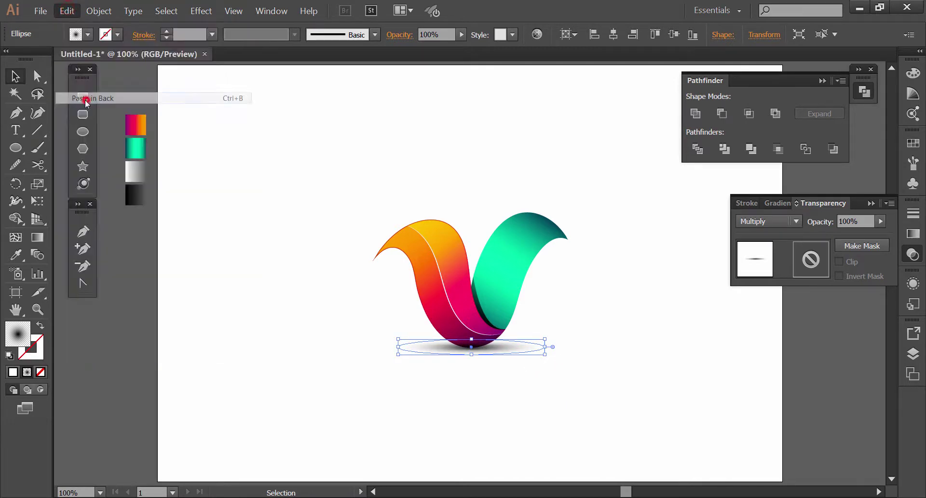
{"action": "left_click_drag", "start_coordinate": [548, 358], "coordinate": [562, 356]}
{"action": "right_click", "coordinate": [540, 355]}
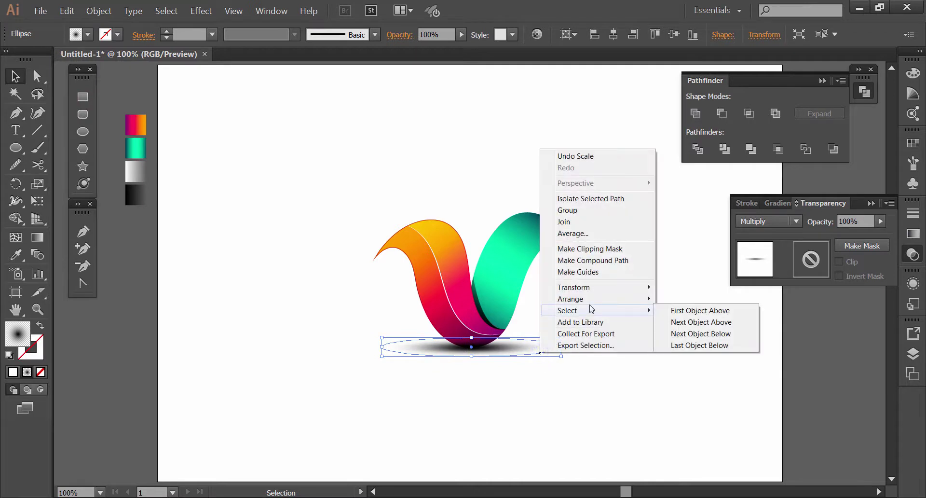
{"action": "mouse_move", "coordinate": [570, 298]}
{"action": "left_click", "coordinate": [684, 324]}
Fade the wider back shadow copy to 43% opacity.
{"action": "left_click", "coordinate": [880, 221]}
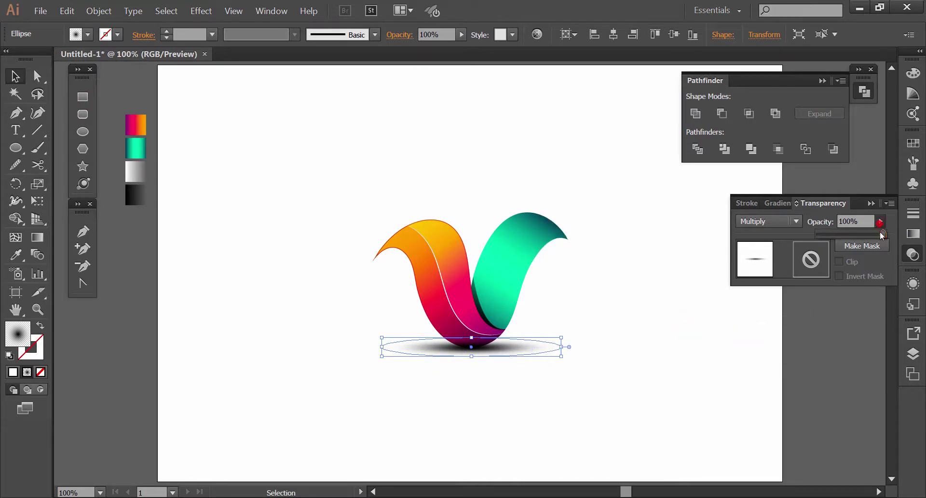
{"action": "left_click_drag", "start_coordinate": [861, 235], "coordinate": [846, 235]}
{"action": "left_click_drag", "start_coordinate": [562, 346], "coordinate": [568, 357]}
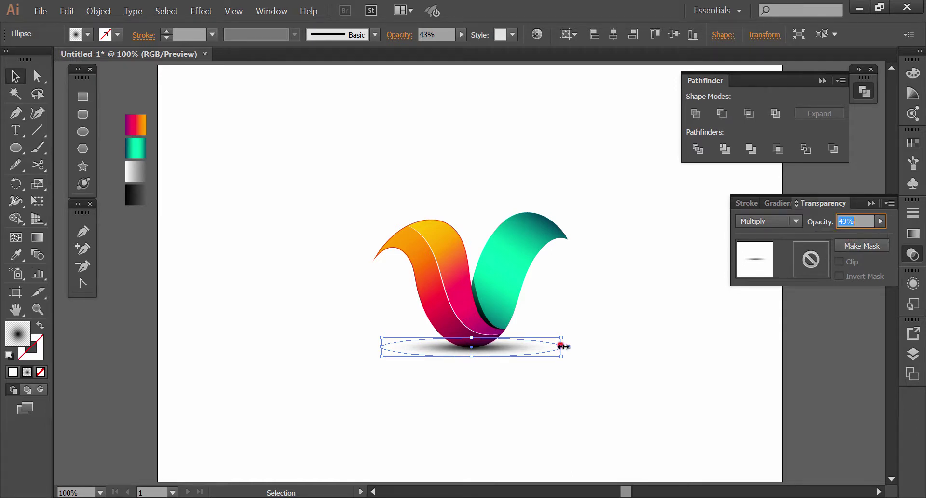
{"action": "left_click", "coordinate": [551, 372]}
Narrow the front shadow ellipse beneath the V.
{"action": "left_click", "coordinate": [514, 349]}
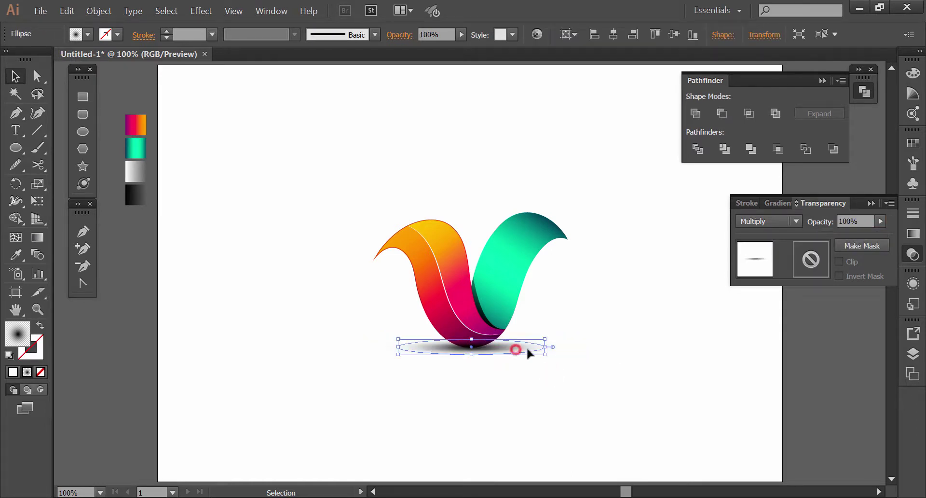
{"action": "mouse_move", "coordinate": [544, 346]}
{"action": "left_mouse_down"}
{"action": "mouse_move", "coordinate": [535, 347]}
{"action": "mouse_move", "coordinate": [580, 347]}
{"action": "left_mouse_up"}
{"action": "left_click", "coordinate": [511, 389]}
{"action": "left_click", "coordinate": [553, 356]}
{"action": "left_click", "coordinate": [516, 391]}
Lower the front shadow ellipse to 68% opacity and collapse the Transparency and Pathfinder panels.
{"action": "left_click", "coordinate": [502, 348]}
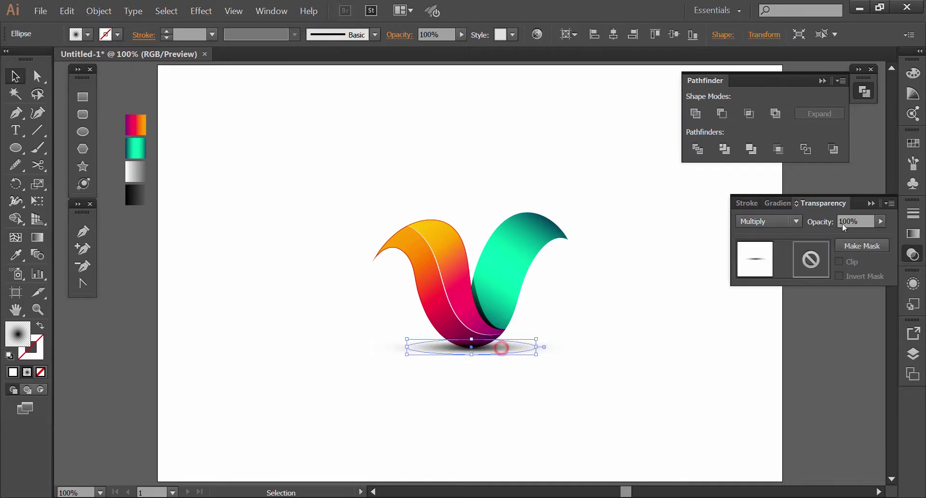
{"action": "left_click", "coordinate": [881, 221]}
{"action": "left_click_drag", "start_coordinate": [881, 234], "coordinate": [871, 234]}
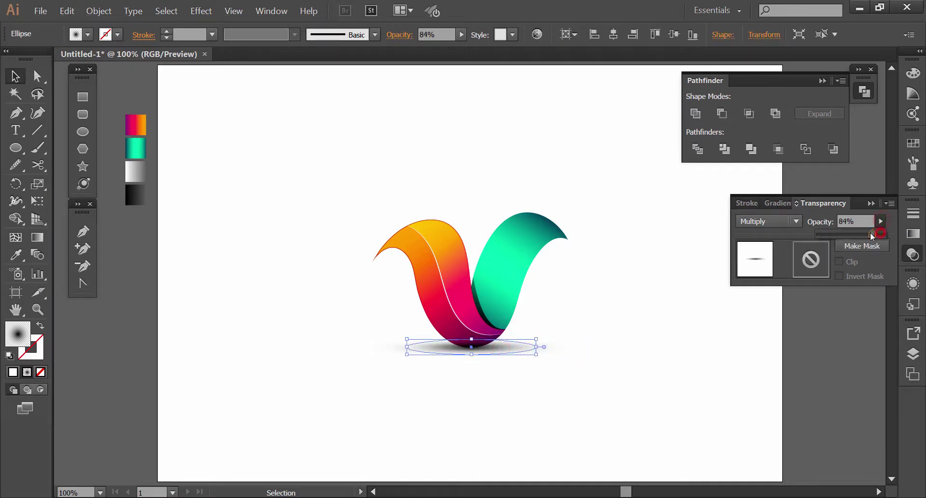
{"action": "left_click", "coordinate": [684, 362]}
{"action": "left_click", "coordinate": [912, 254]}
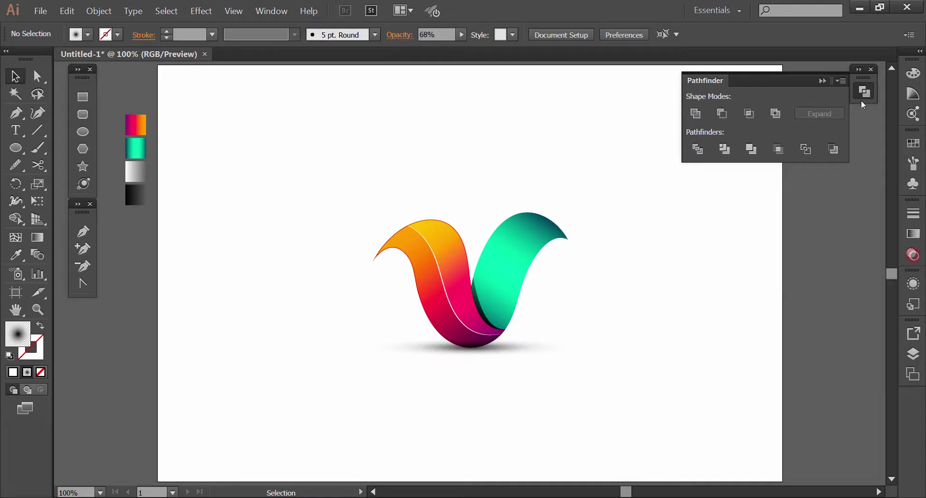
{"action": "left_click", "coordinate": [864, 91]}
{"action": "left_click", "coordinate": [723, 191]}
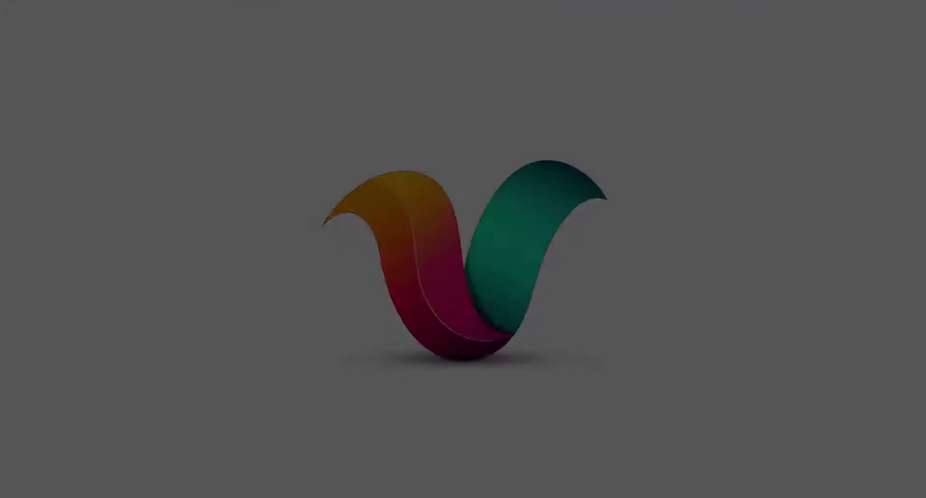